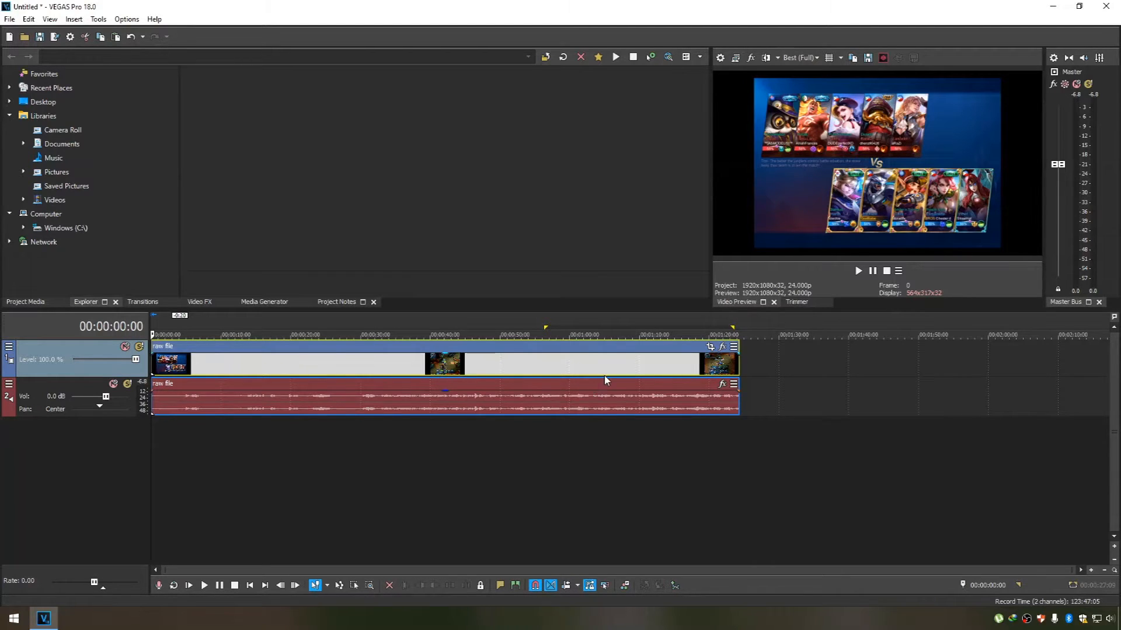
Review the raw file clip by previewing its gameplay at several points along the timeline.
left_click(520, 354)
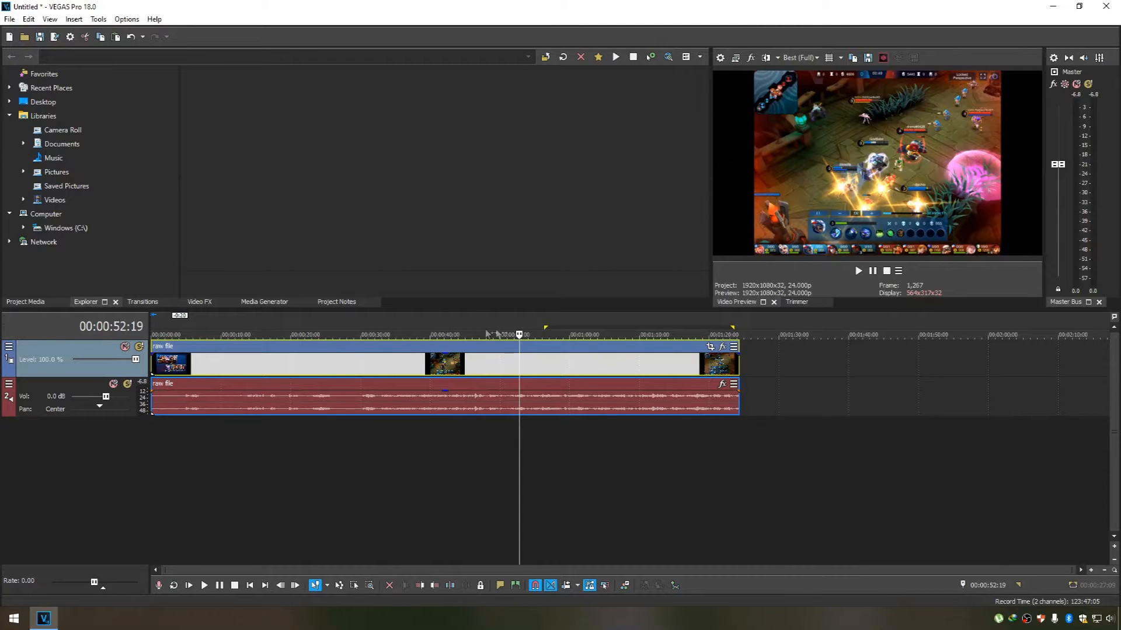
left_click(308, 325)
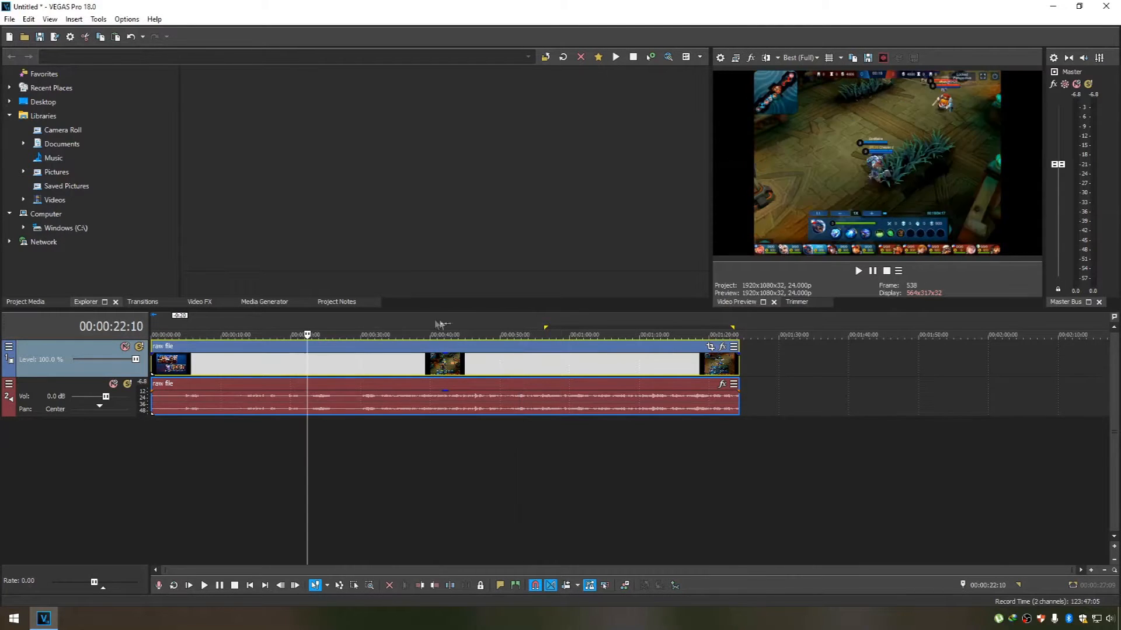
left_click(447, 322)
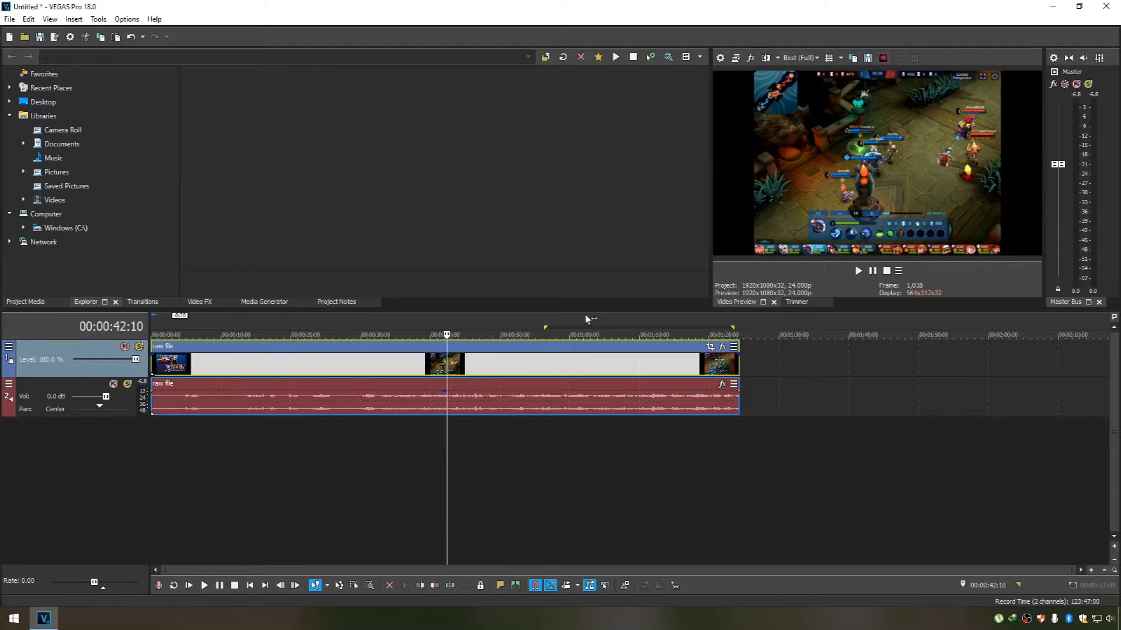
left_click(678, 321)
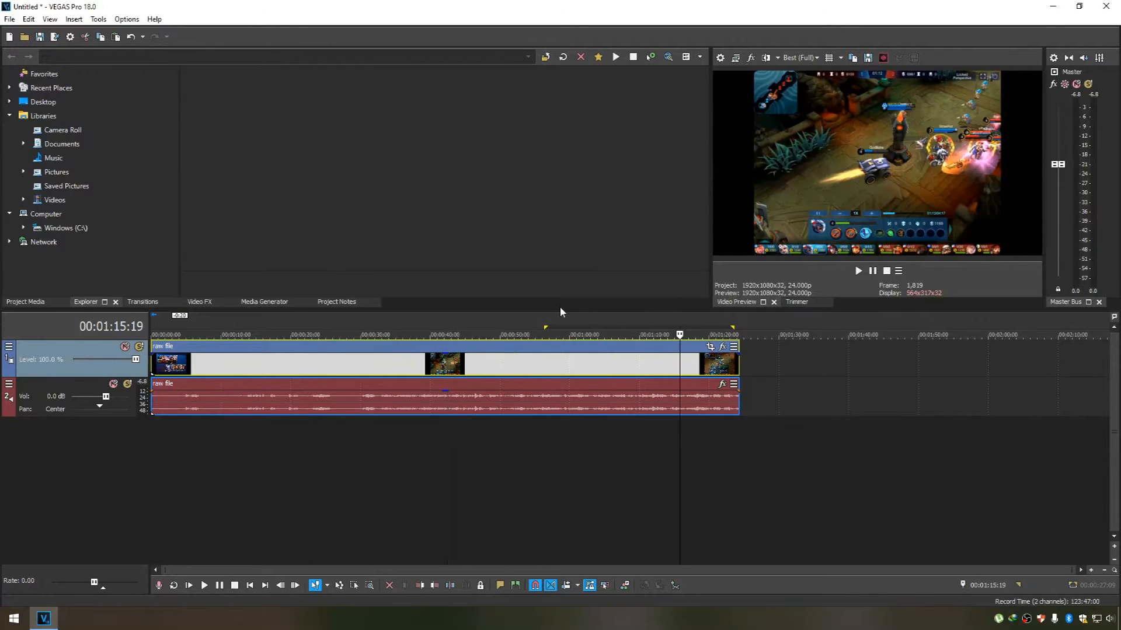
left_click(498, 321)
Mark sample time ranges on the raw file clip, such as 00:00:50:23 to 00:01:21:12 and 00:00:06:01 to 00:00:44:22.
left_click_drag(507, 318, 720, 319)
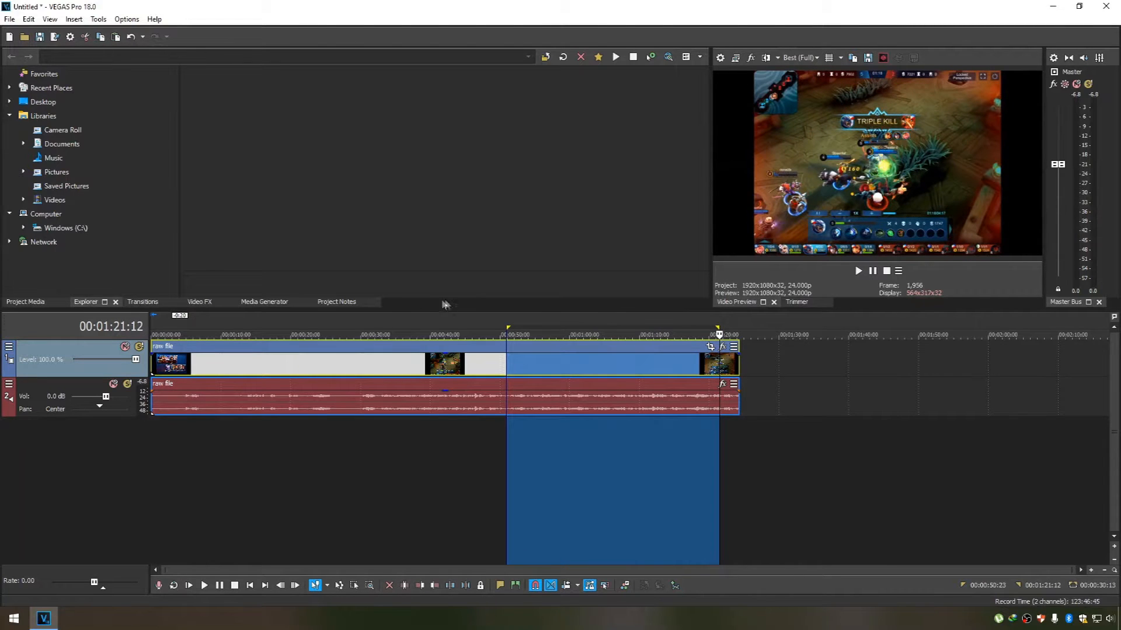
left_click_drag(194, 323, 464, 314)
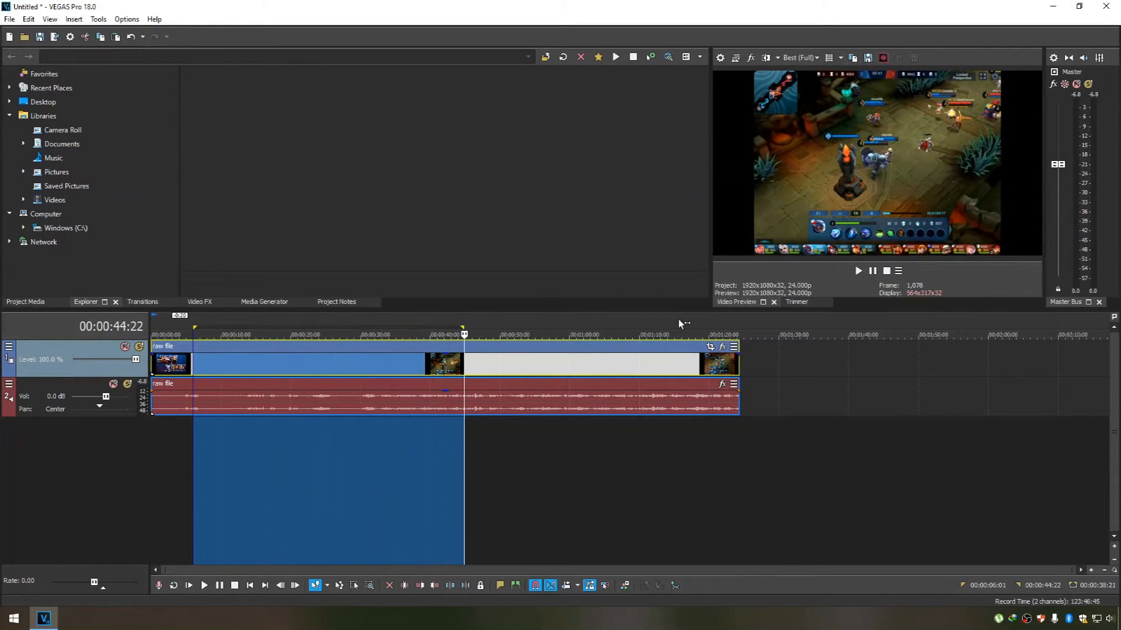
left_click_drag(656, 321, 702, 315)
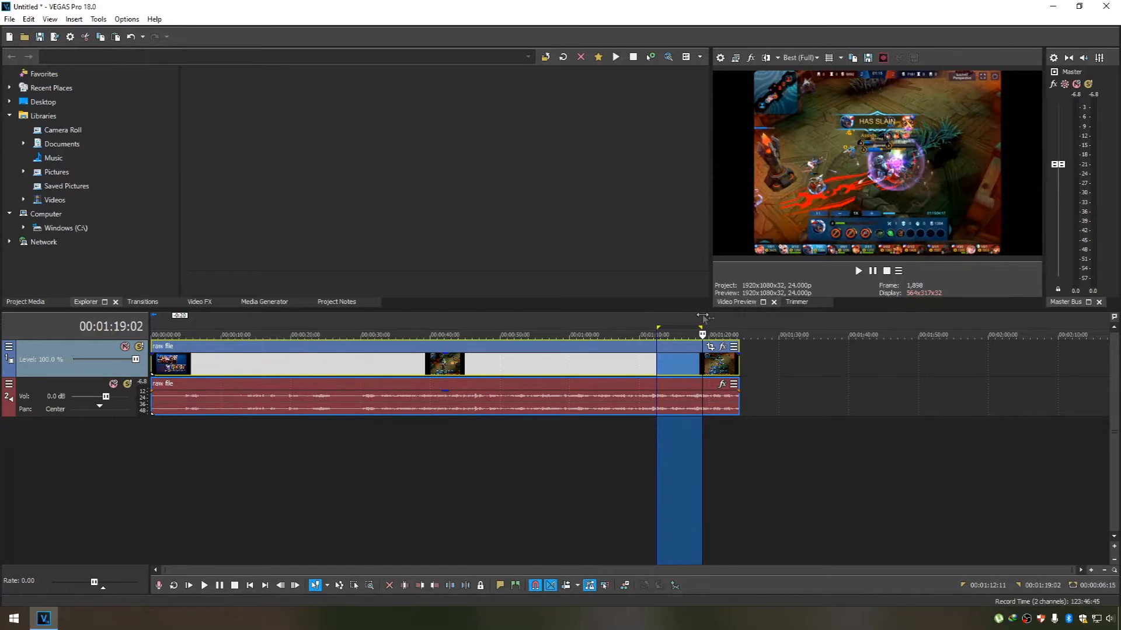
left_click_drag(708, 319, 725, 323)
left_click(724, 321)
left_click(717, 321)
left_click_drag(717, 322, 727, 321)
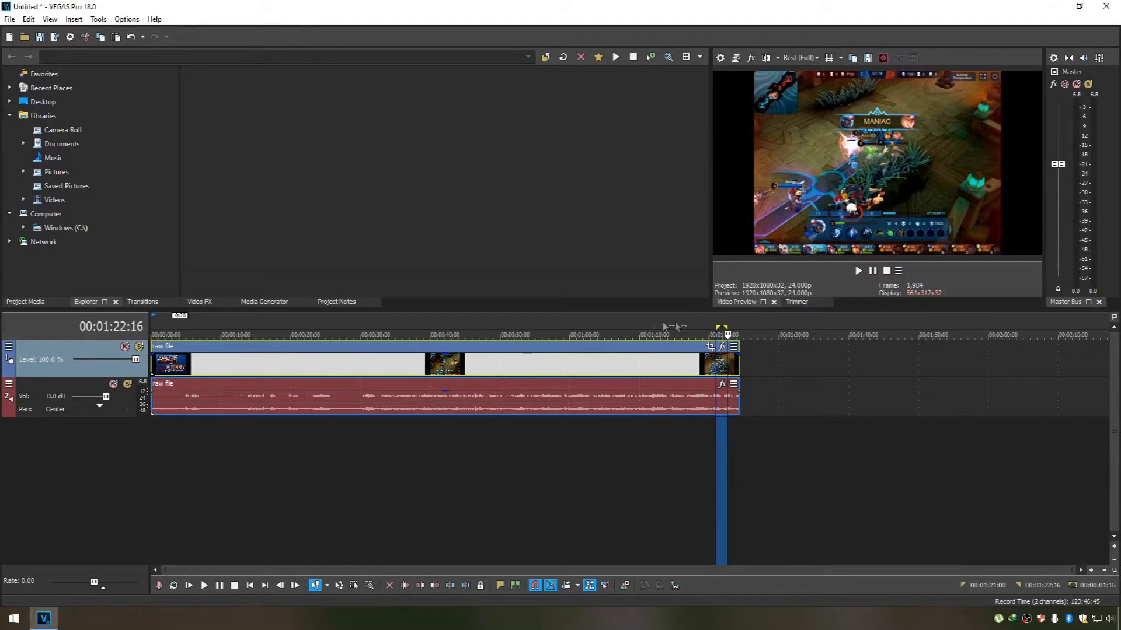
Move the raw file clip along the timeline so that it starts at about 00:00:20:22.
left_click(556, 360)
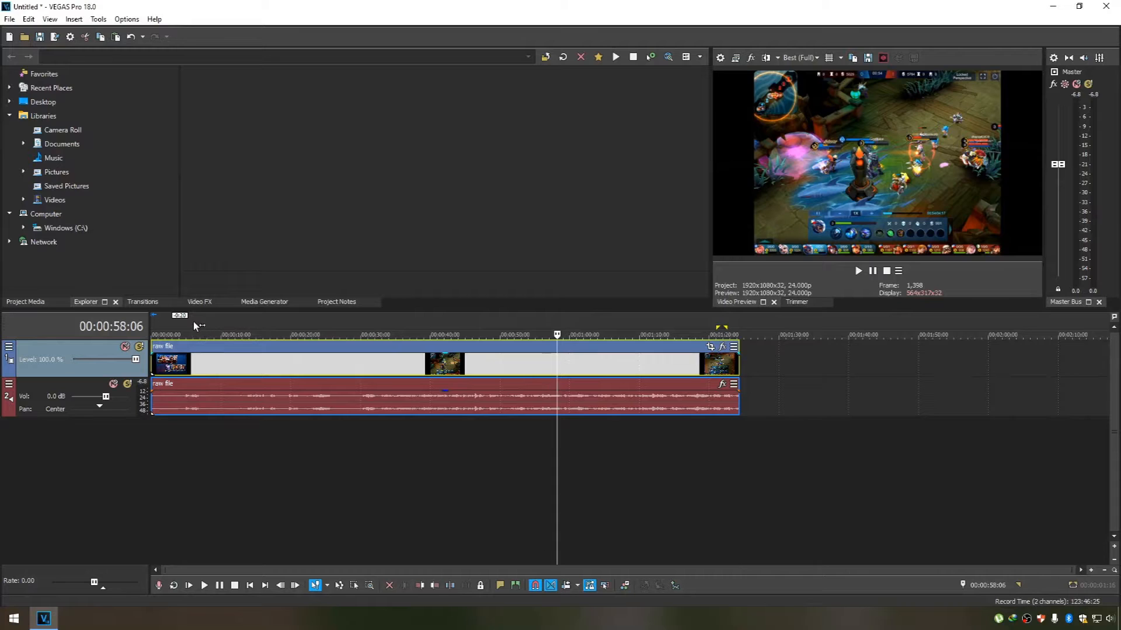
left_click_drag(398, 350, 537, 355)
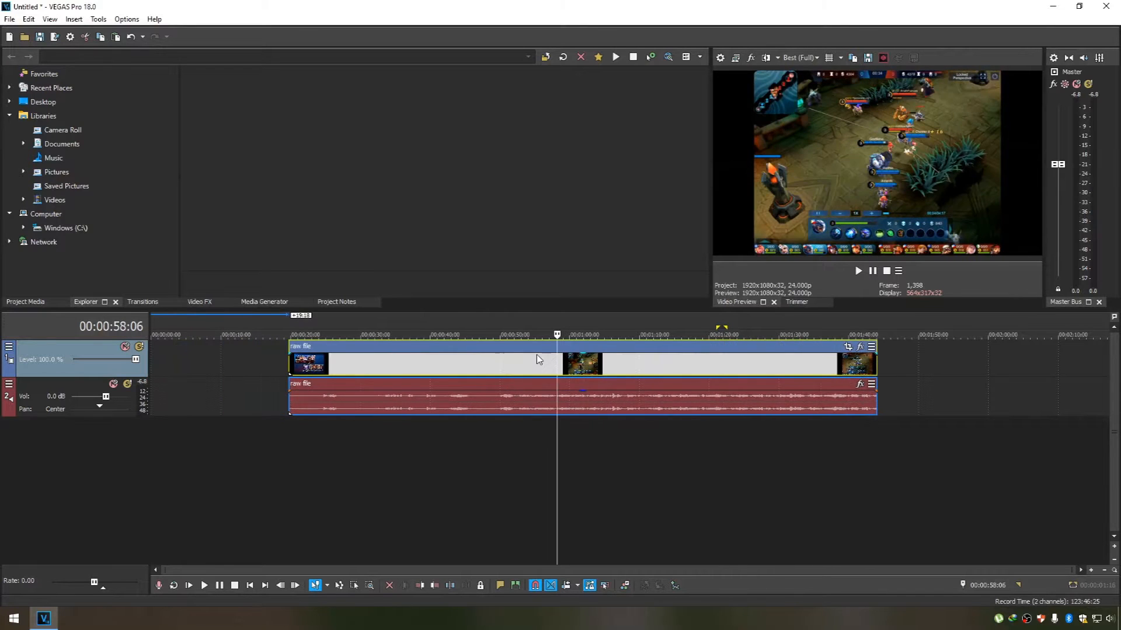
mouse_move(498, 355)
left_mouse_down()
mouse_move(535, 351)
mouse_move(518, 350)
left_mouse_up()
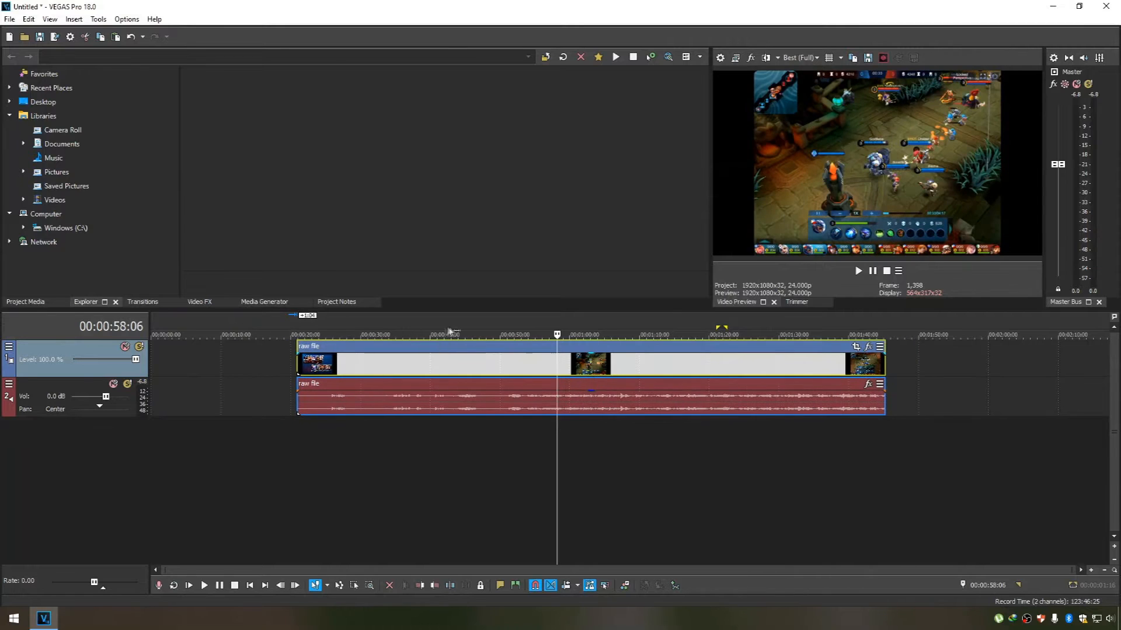
Mark the clip's opening from 00:00:20:22 to 00:00:32:07, and shift the clip back to start at about 00:00:16:17.
left_click(468, 348)
left_click_drag(296, 329, 376, 328)
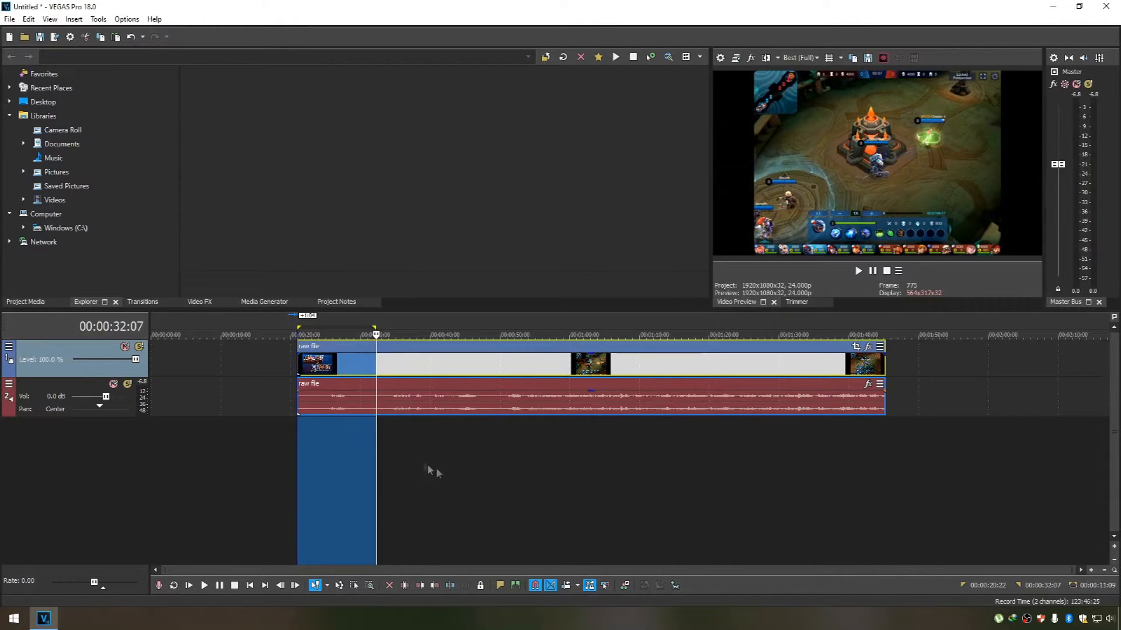
left_click(376, 321)
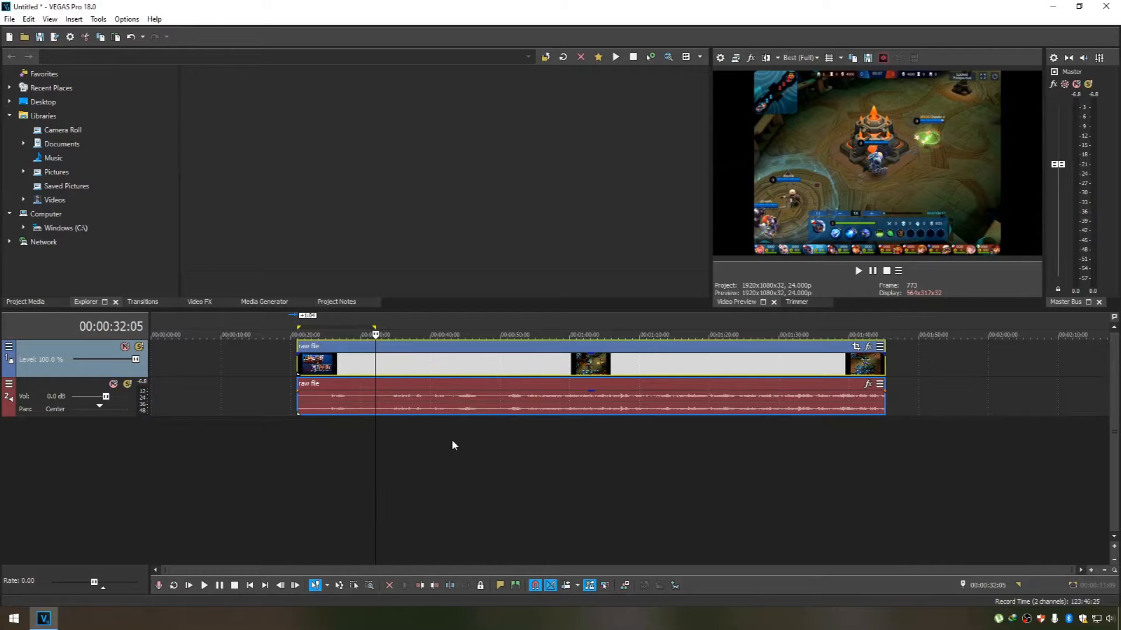
scroll(432, 477, "up", 3)
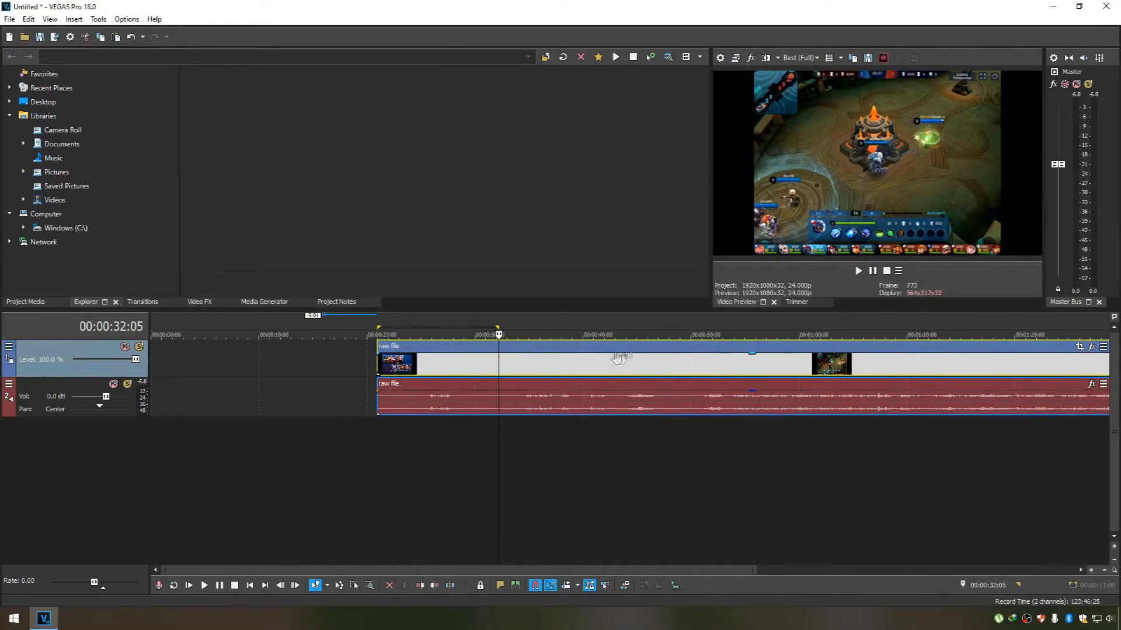
left_click_drag(638, 350, 593, 351)
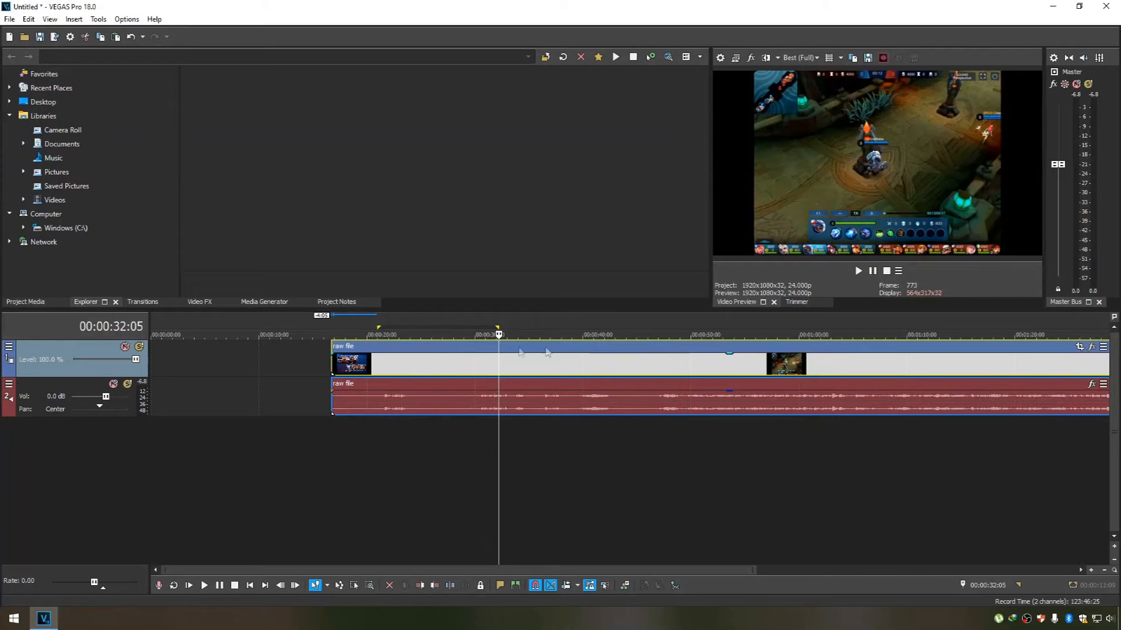
Play the raw file clip from its start and at several points up to about 00:00:41 to find a cut point.
left_click(331, 324)
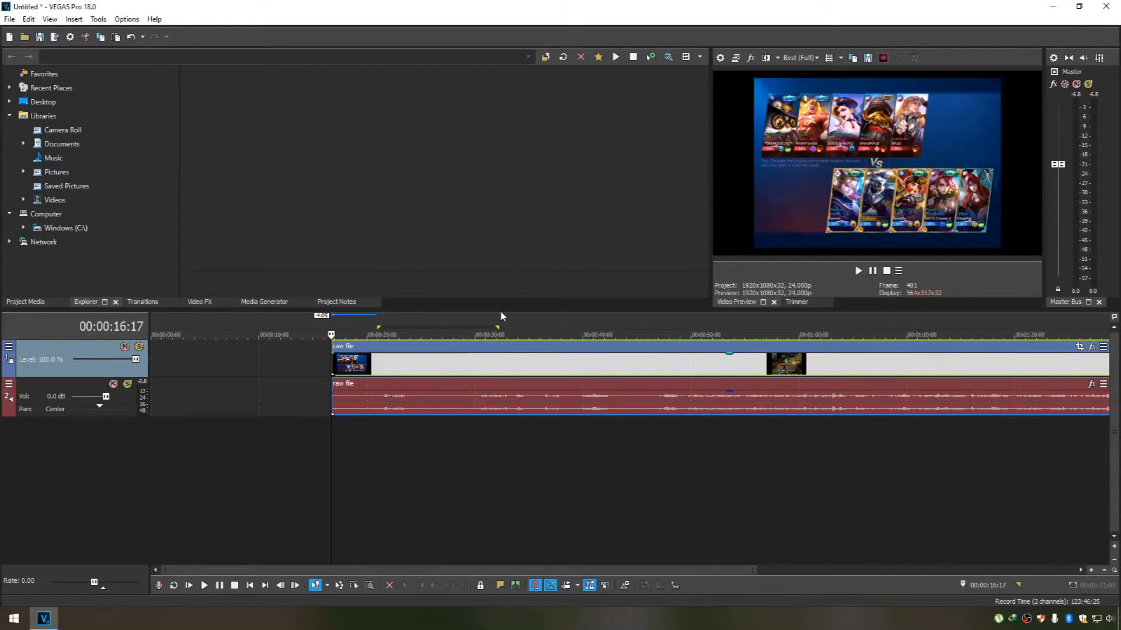
left_click(204, 585)
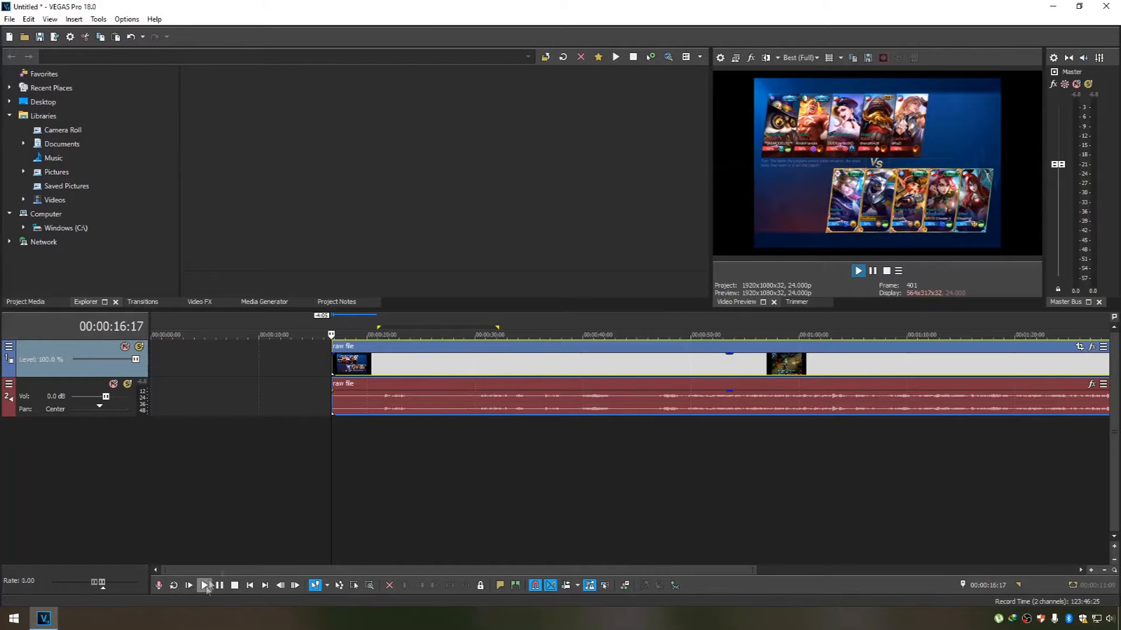
left_click(421, 321)
left_click(519, 321)
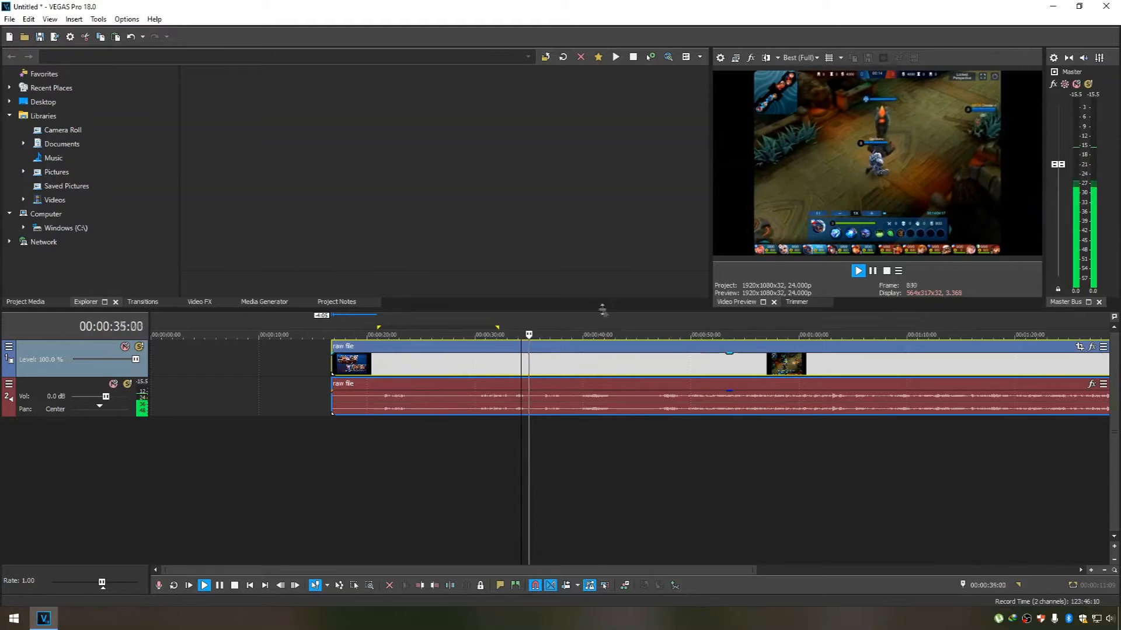
left_click(590, 324)
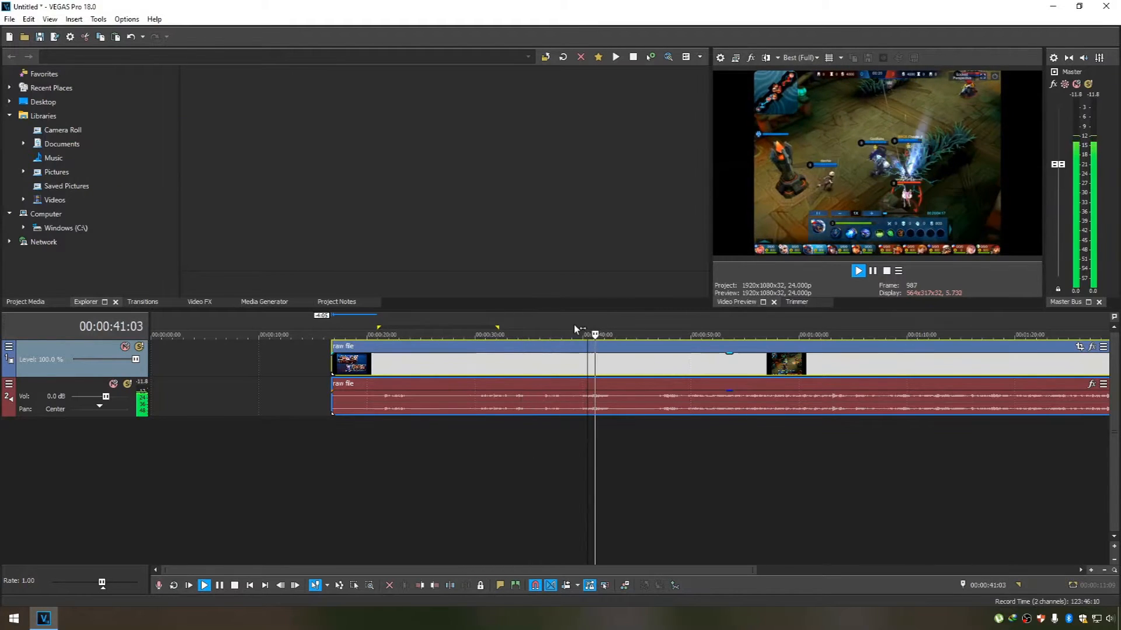
left_click(570, 325)
left_click(220, 587)
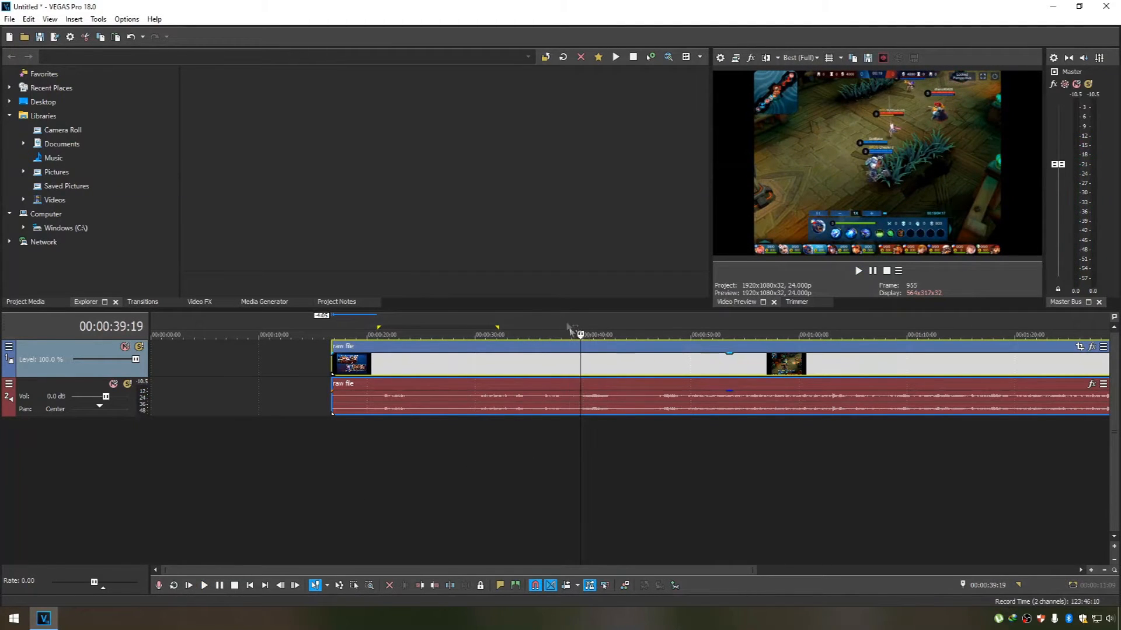
left_click(538, 320)
left_click(221, 587)
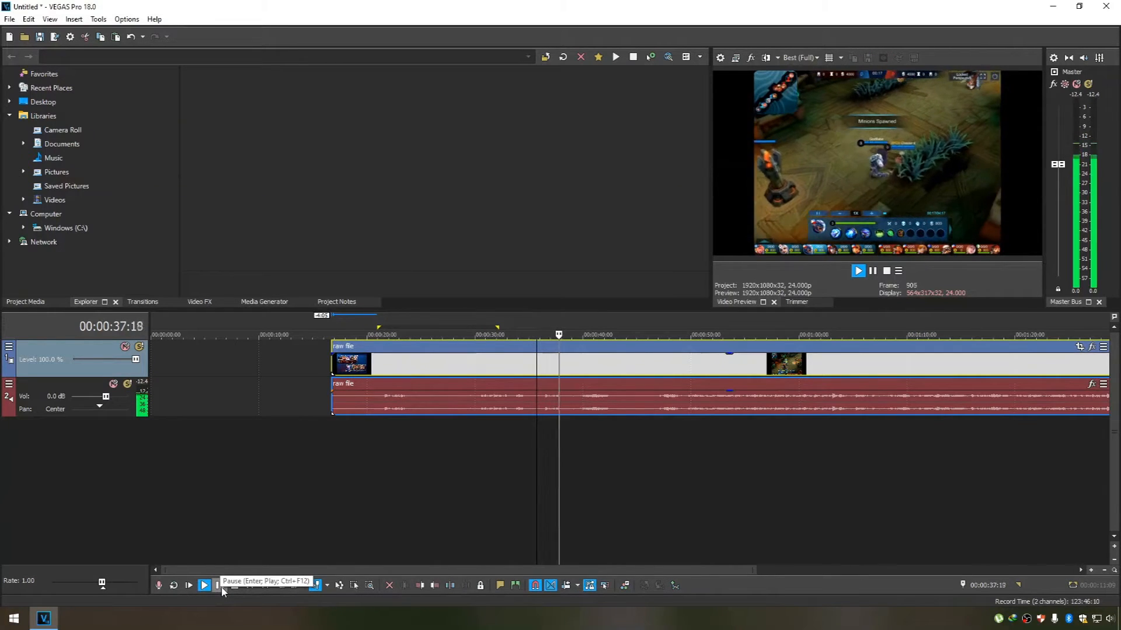
left_click(220, 587)
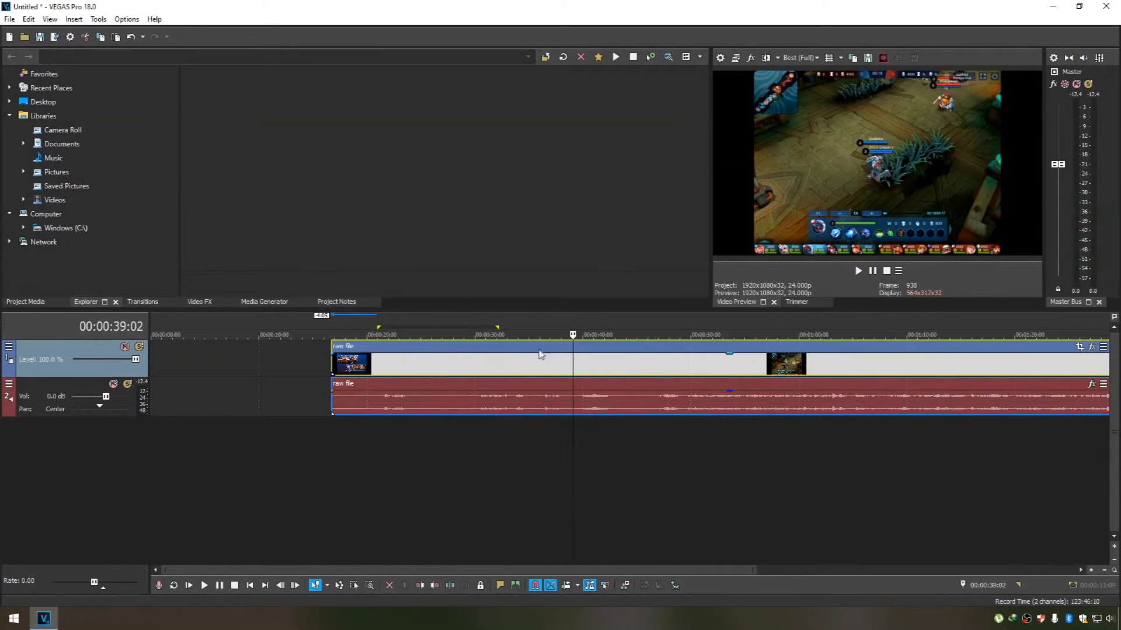
Split the raw file clip at 00:00:39:01 and pull the two parts away from each other.
mouse_move(572, 320)
left_mouse_down()
mouse_move(500, 325)
mouse_move(514, 325)
left_mouse_up()
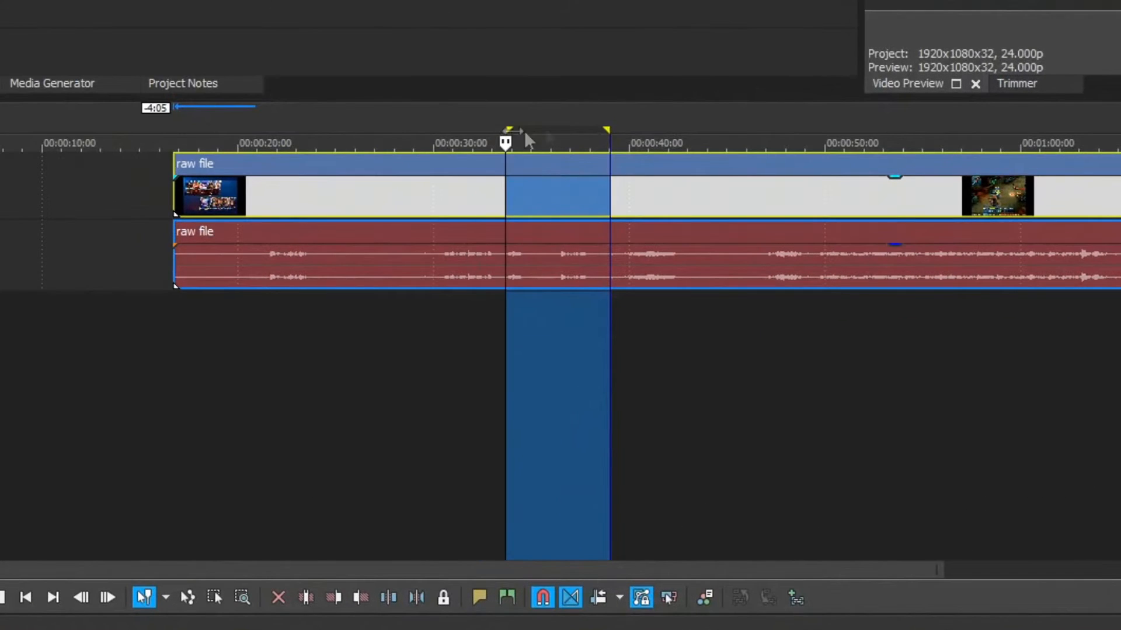
left_click(617, 122)
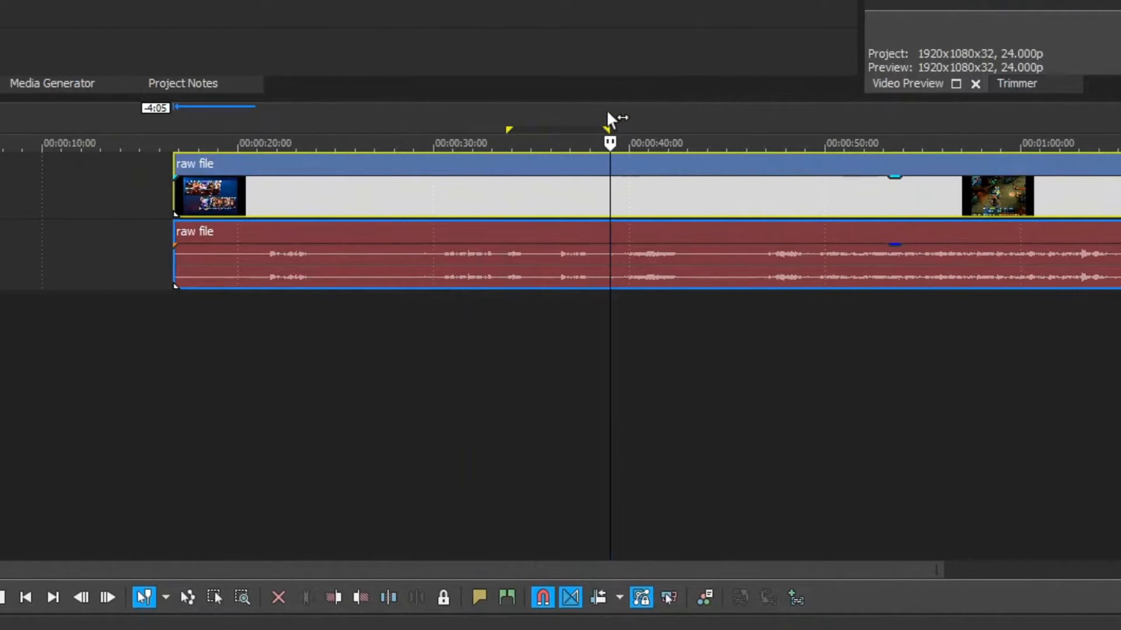
key("s")
left_click_drag(483, 175, 378, 173)
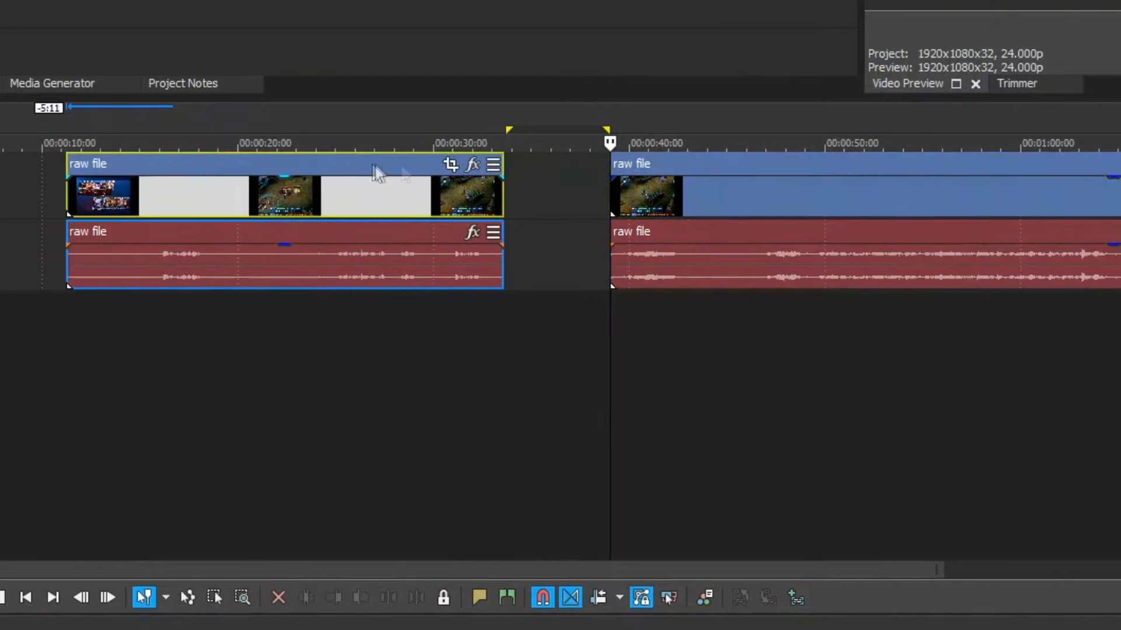
left_click_drag(713, 175, 793, 172)
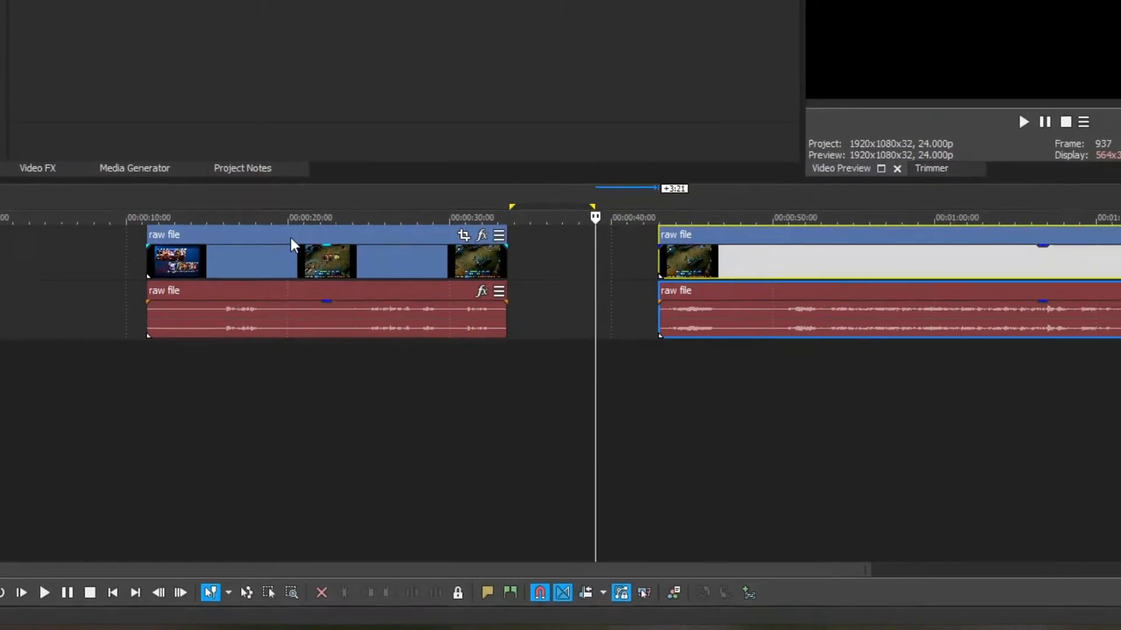
Move the first part to the start of the timeline and place the second part close behind it, at about 00:00:22:21.
left_click_drag(237, 165, 191, 164)
left_click_drag(314, 317, 201, 318)
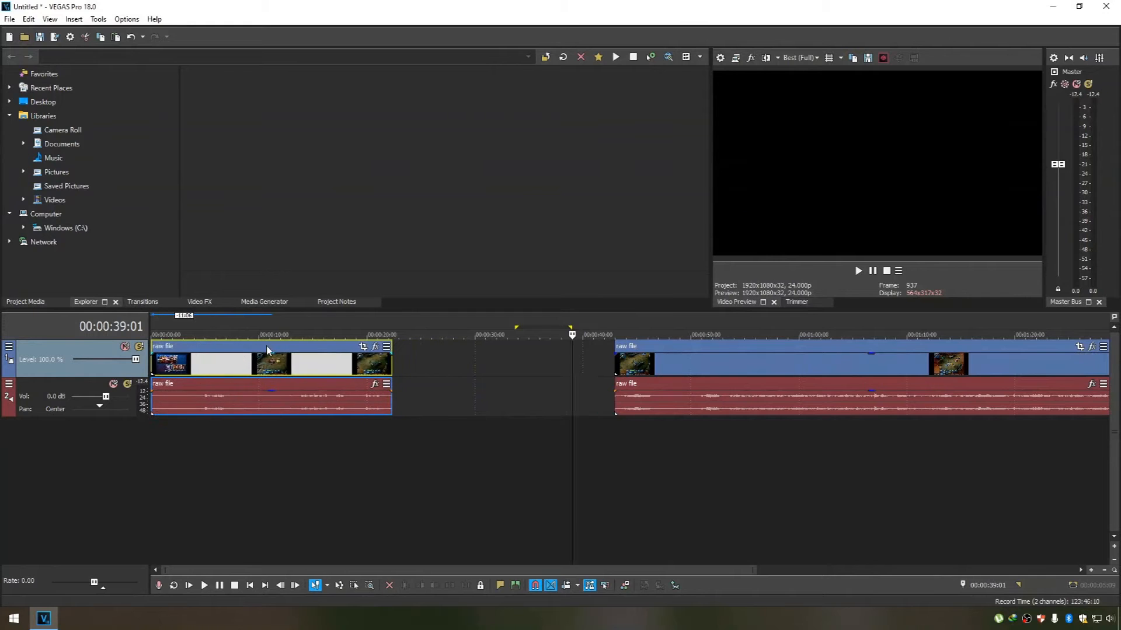
mouse_move(267, 346)
left_mouse_down()
mouse_move(279, 347)
mouse_move(265, 348)
left_mouse_up()
left_click_drag(704, 346, 489, 358)
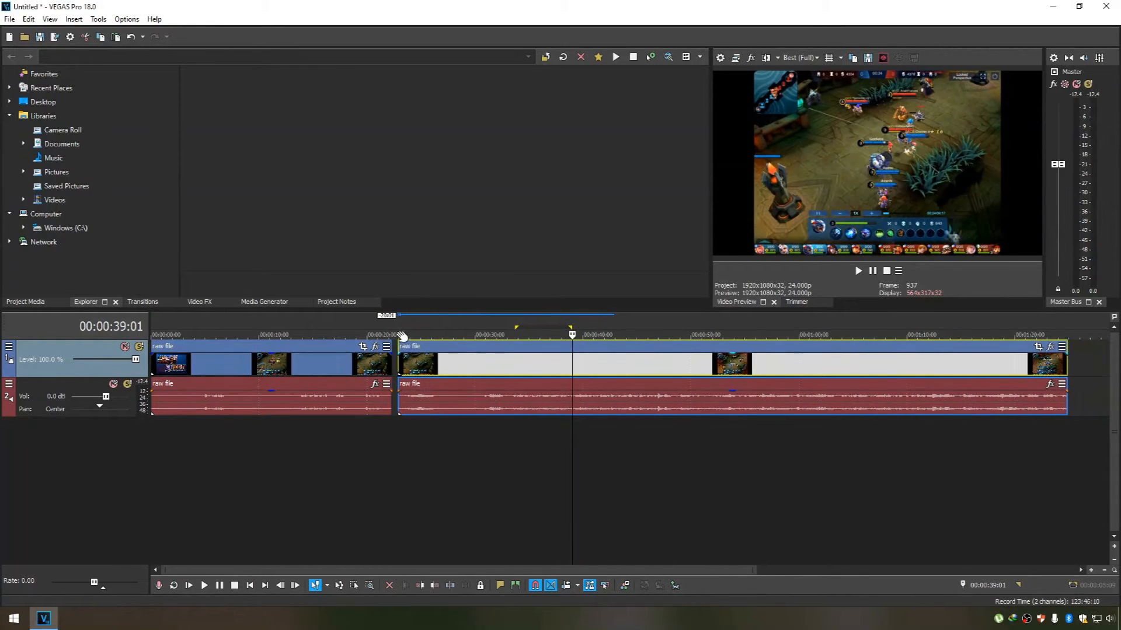
Mark the time range from the start of the second part at 00:00:22:21 to 00:00:46:02.
left_click(401, 330)
left_click_drag(400, 327, 648, 316)
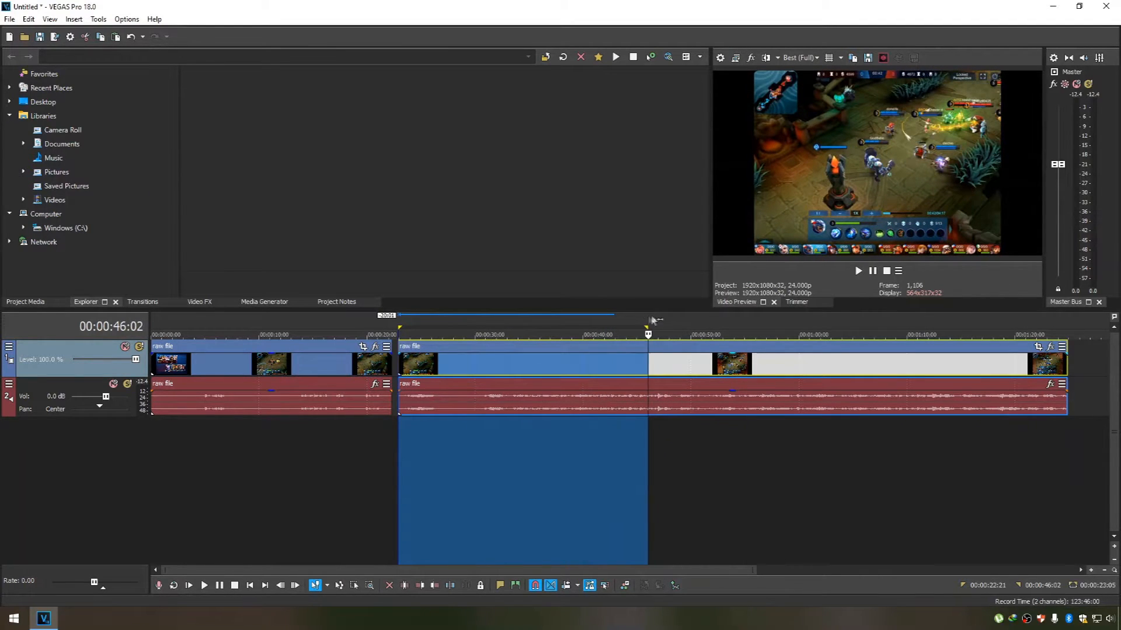
left_click(638, 325)
Play the second part around the First Blood kill and split it just before the kill, at 00:00:45:07.
scroll(701, 455, "up", 2)
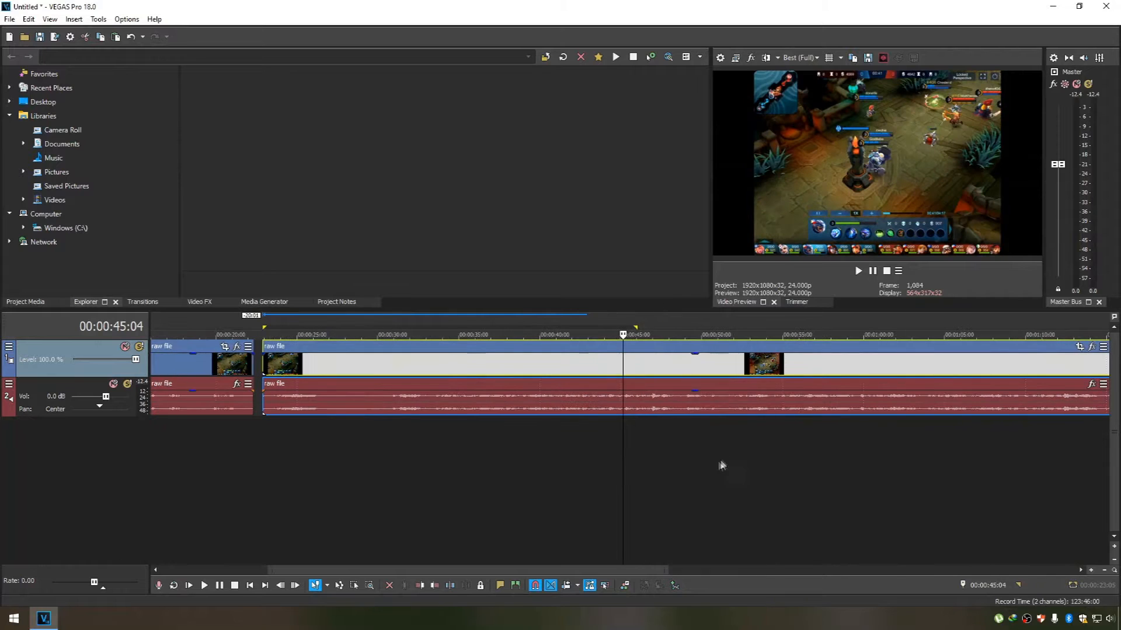
left_click(205, 586)
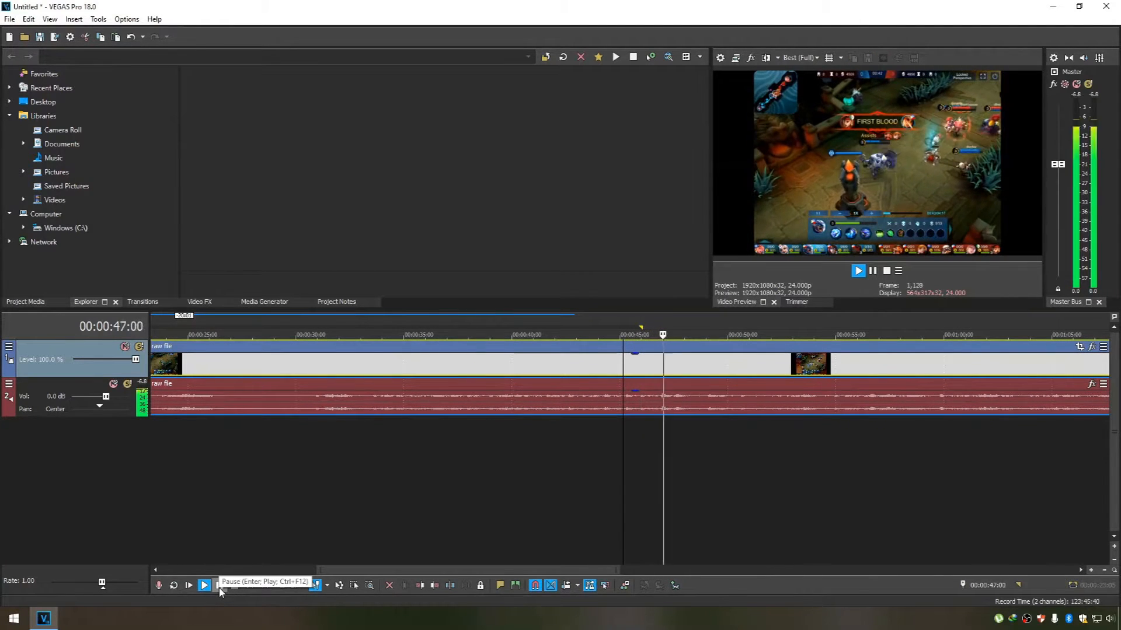
left_click(220, 588)
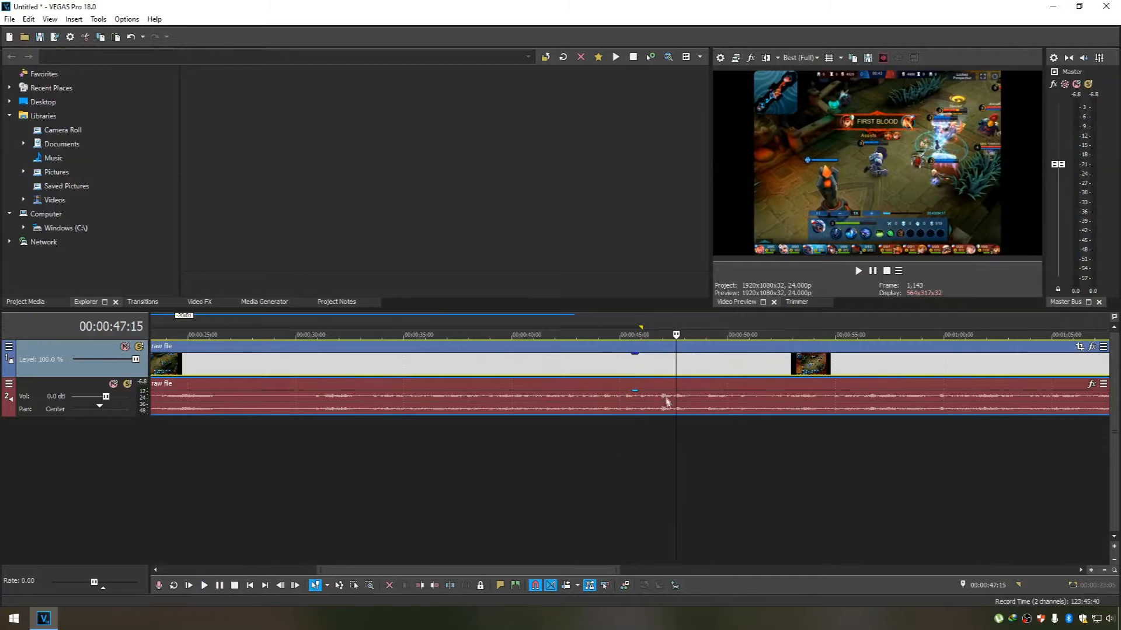
left_click(659, 324)
left_click(637, 323)
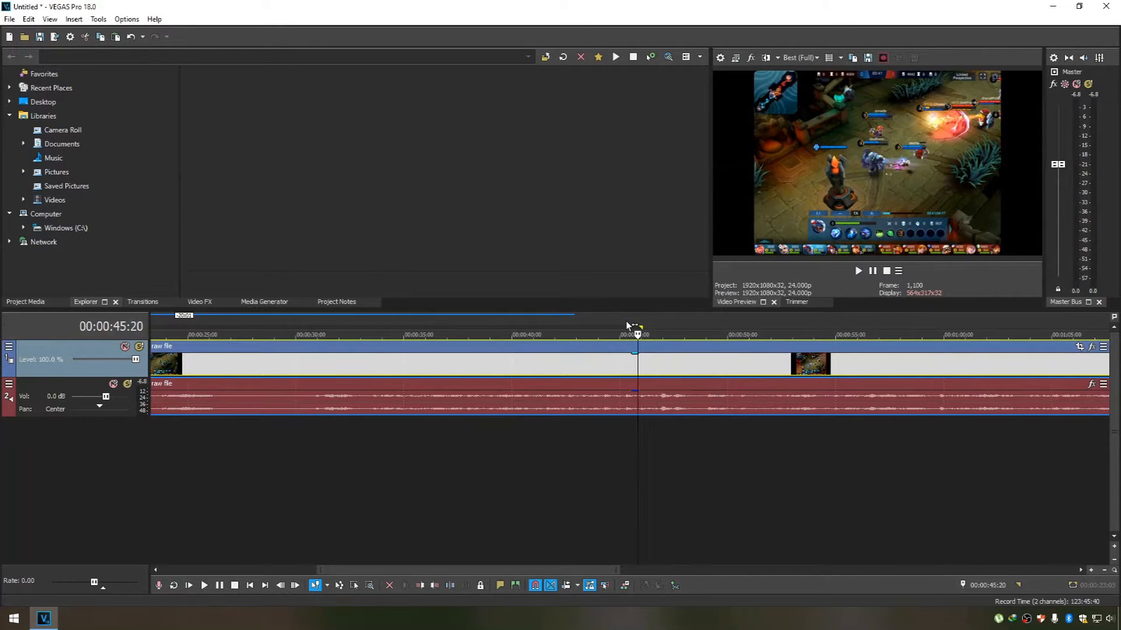
left_click(619, 322)
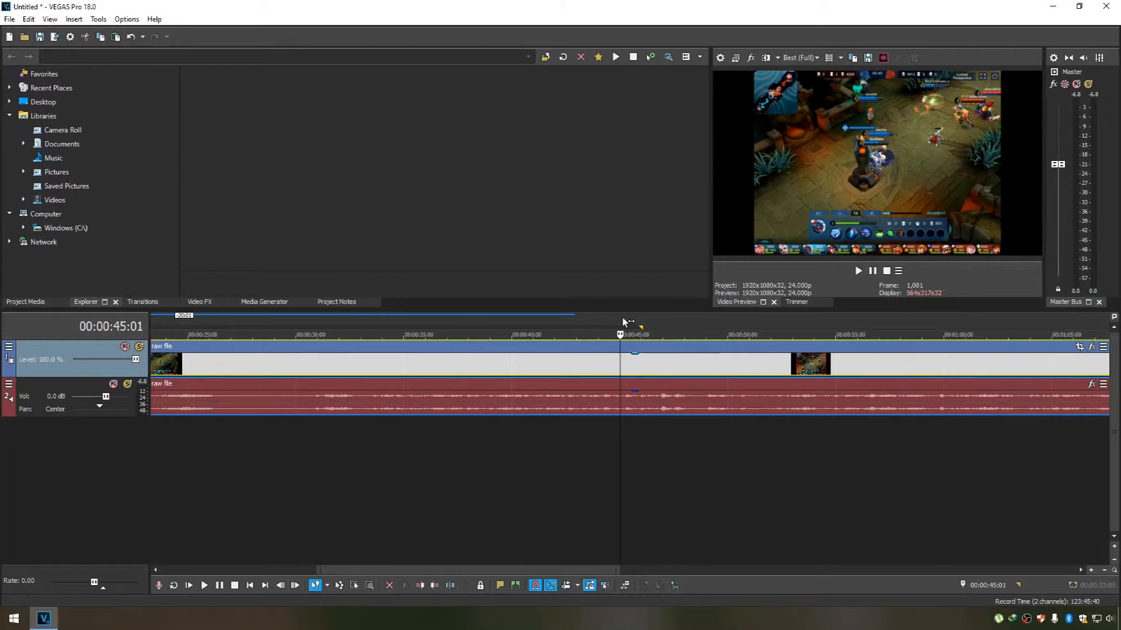
left_click(626, 323)
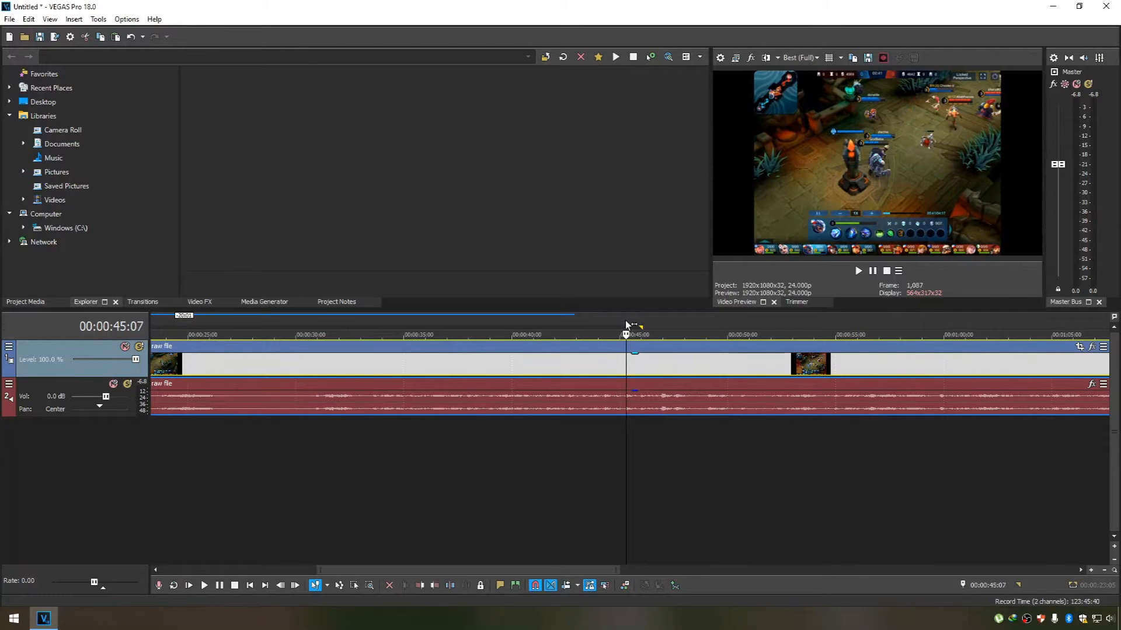
key("s")
scroll(626, 323, "down", 2)
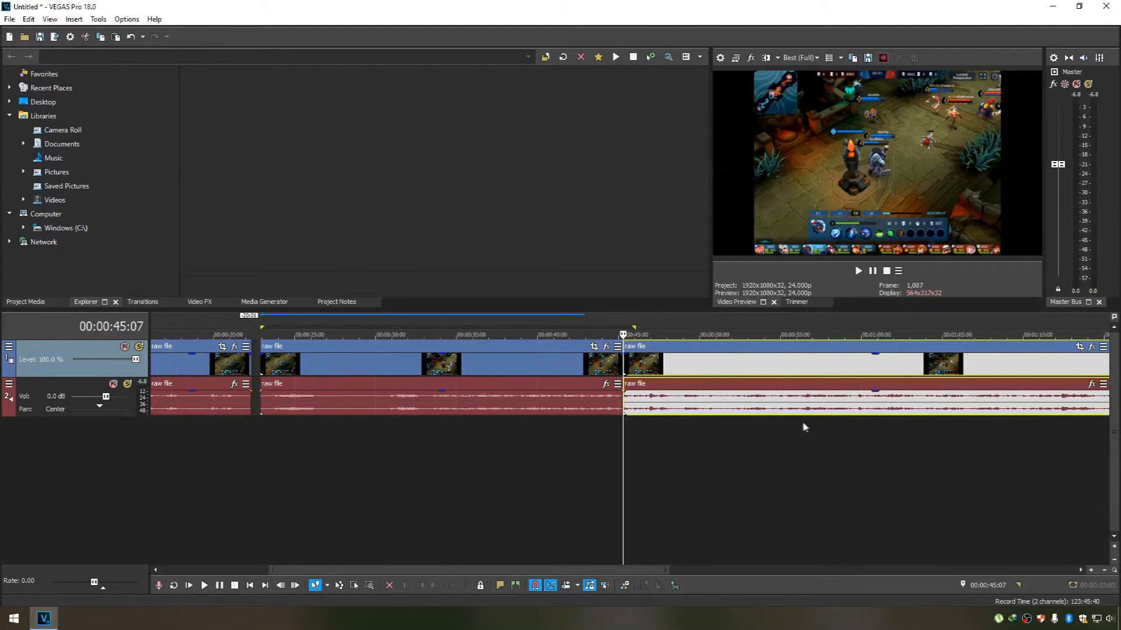
Move the part after the split 3:21 away and mark the time range from 00:00:22:21 to 00:00:39:15.
left_click_drag(718, 354, 781, 354)
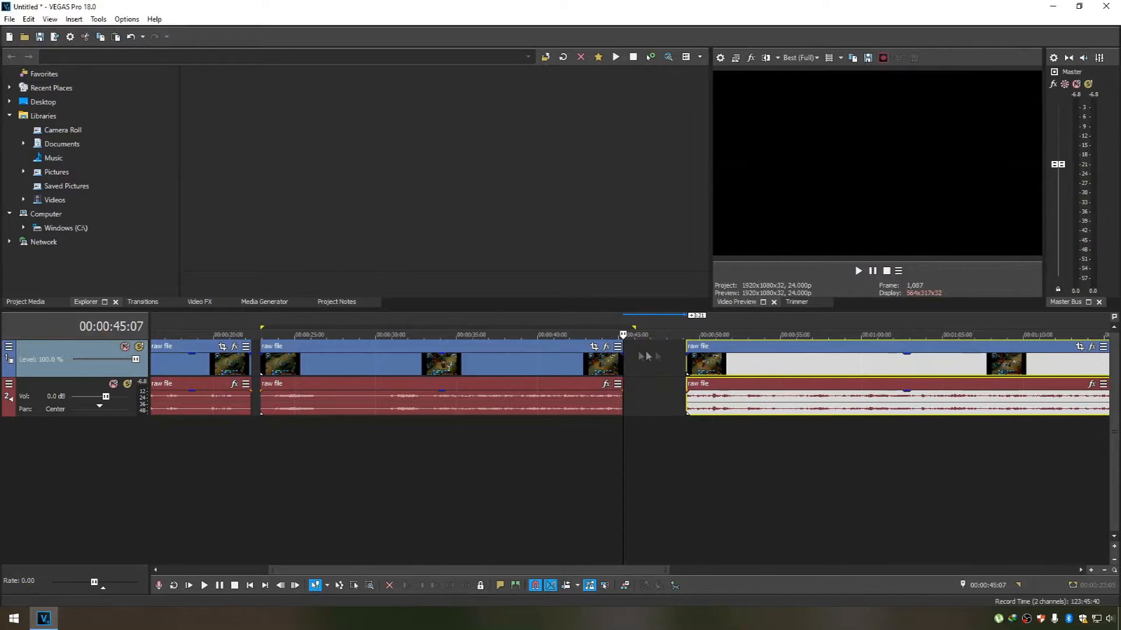
left_click(261, 326)
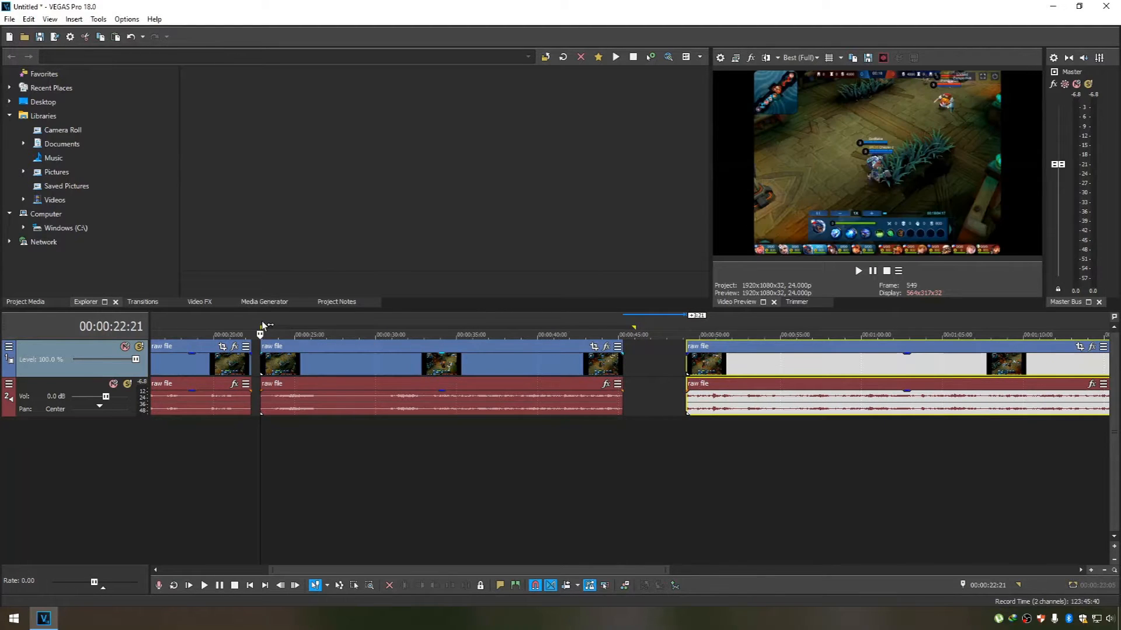
left_click_drag(261, 323, 531, 325)
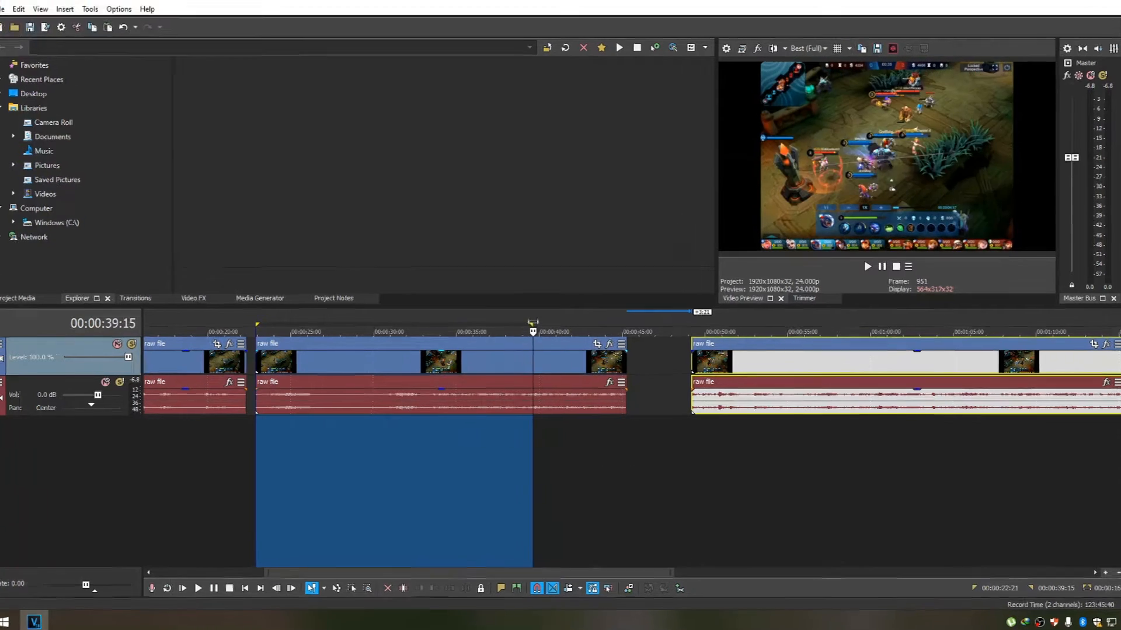
Speed up the second part by time-stretching its end to 178.1%.
left_click(509, 353)
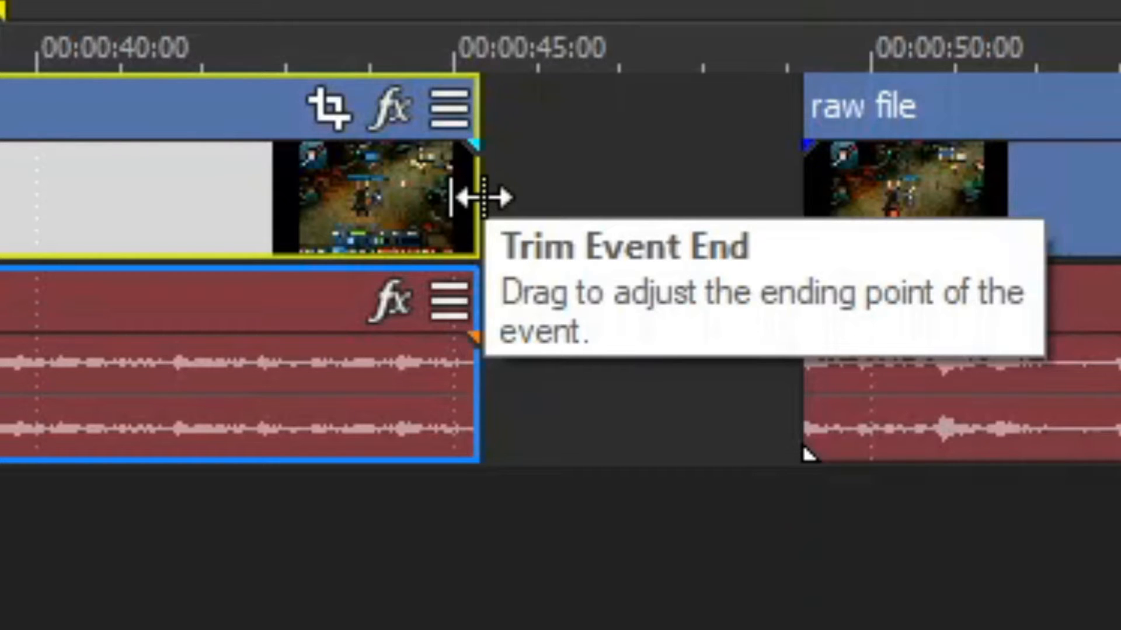
key("ctrl")
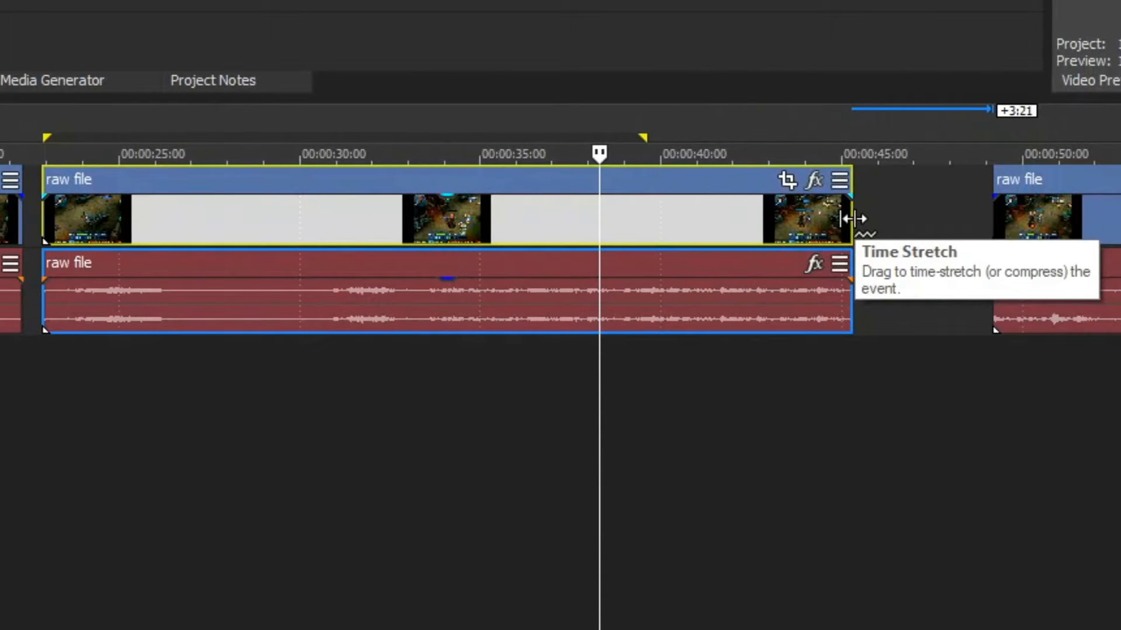
left_click_drag(852, 219, 493, 224)
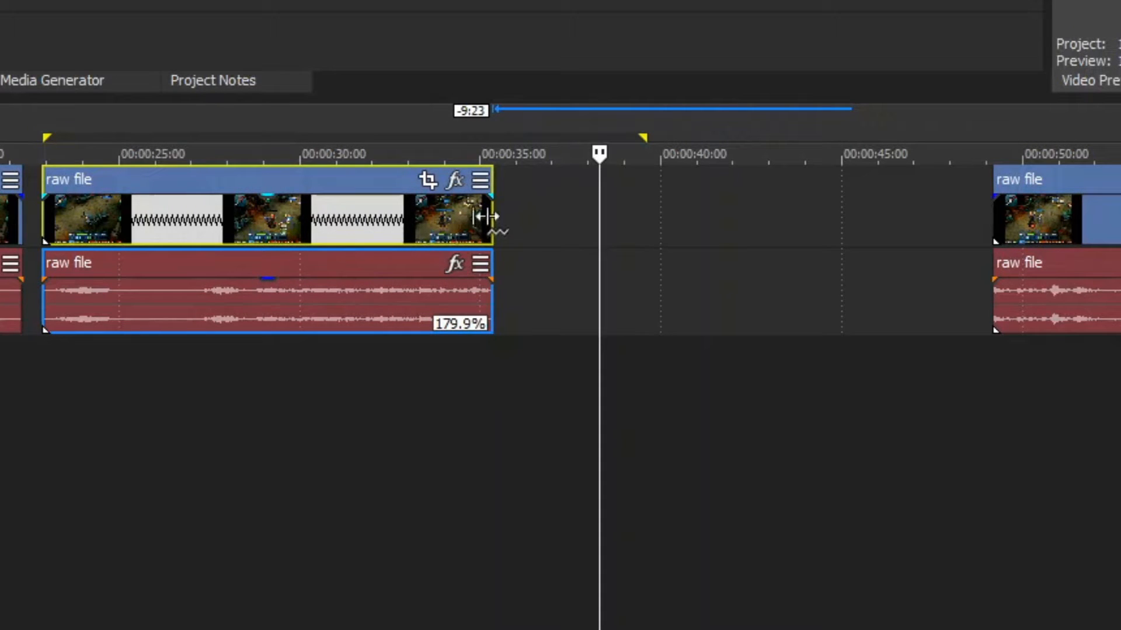
left_click_drag(487, 215, 497, 218)
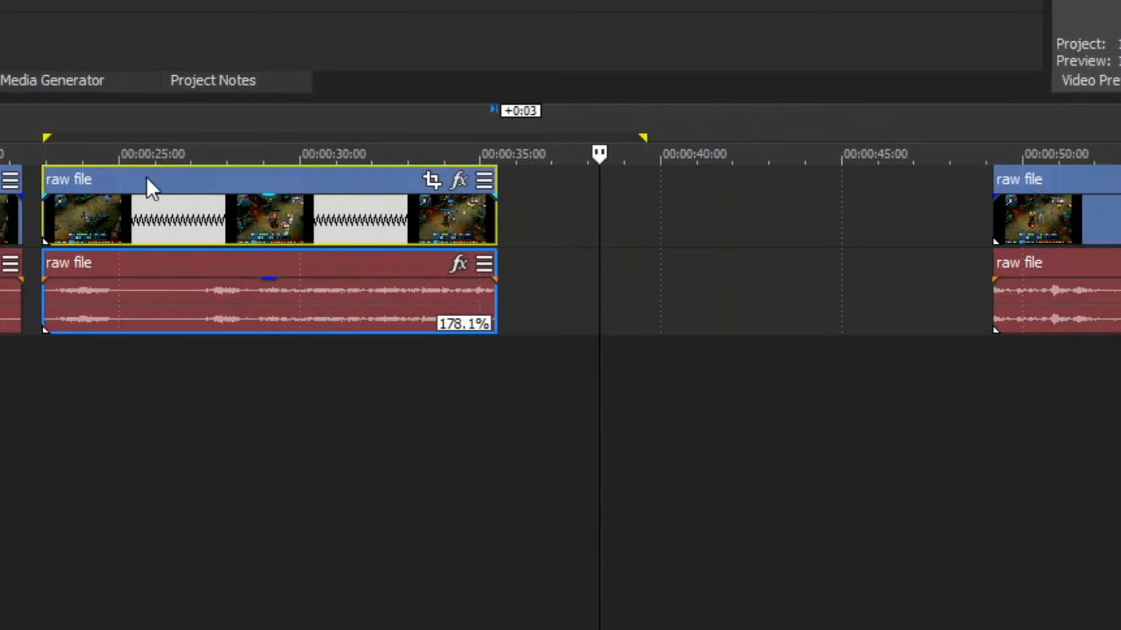
Move the sped-up second part directly behind the first part at 00:00:22:08 and play it from its start.
left_click_drag(146, 176, 131, 174)
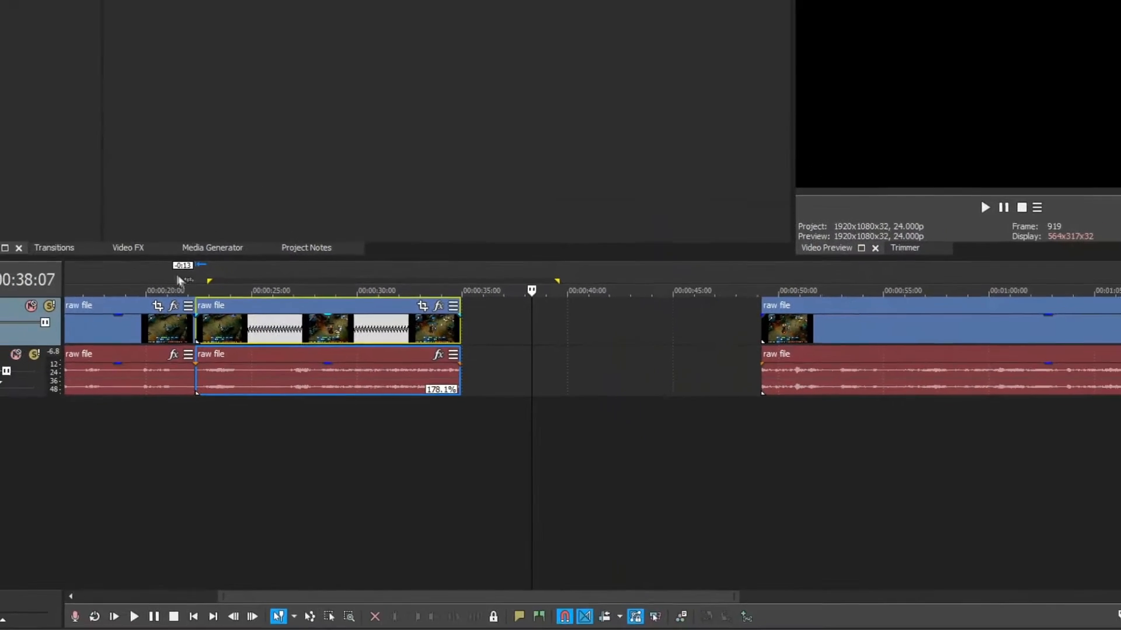
left_click(194, 279)
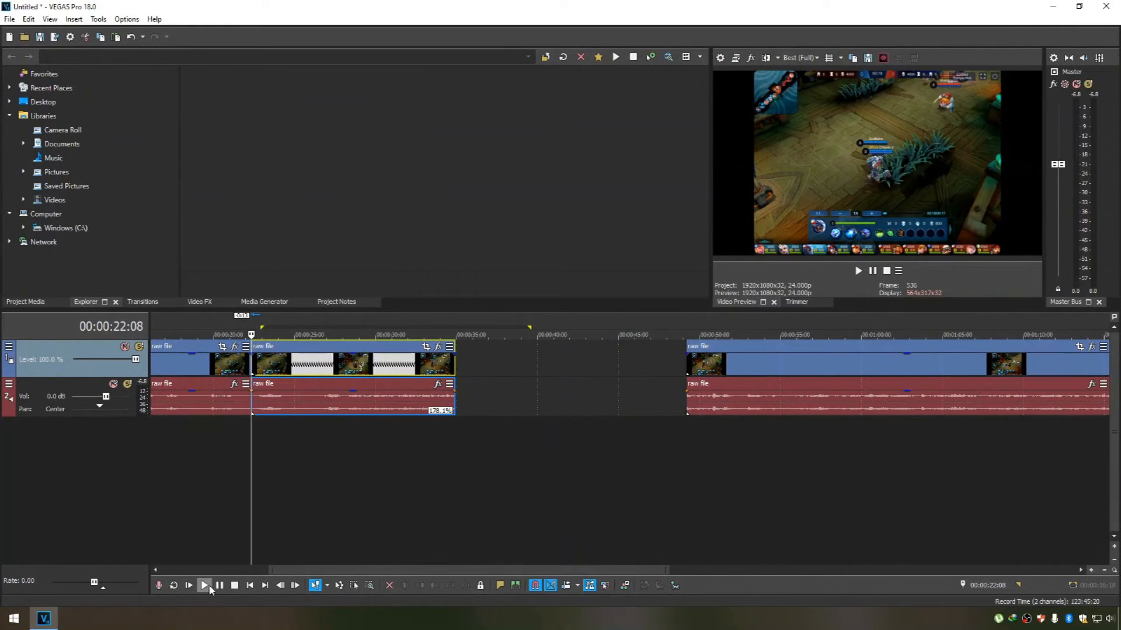
left_click(209, 587)
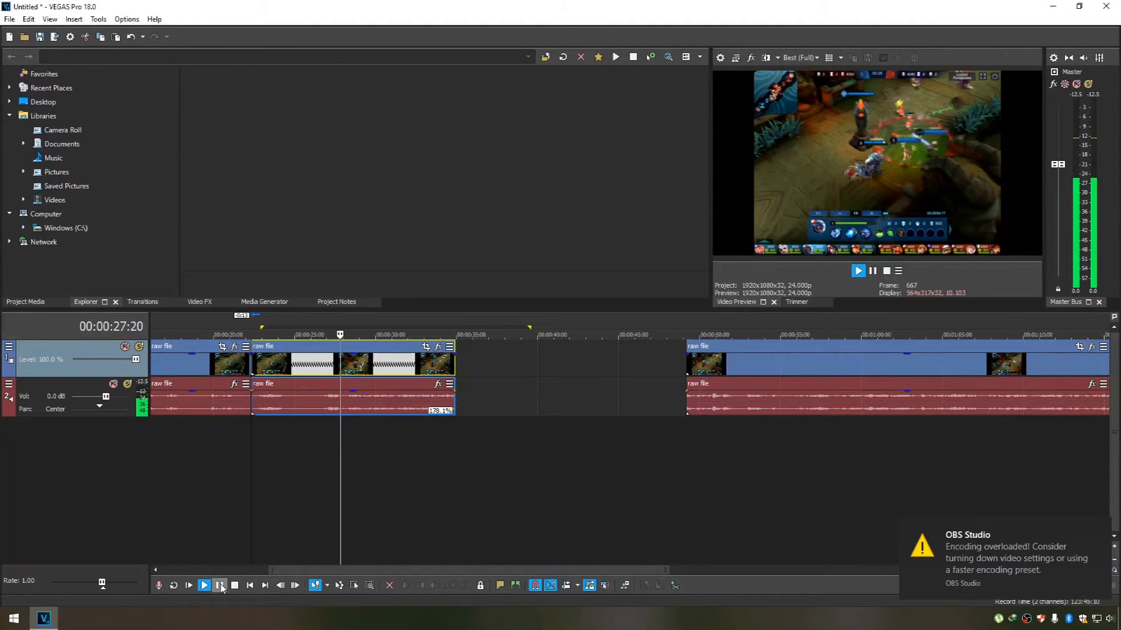
left_click(221, 588)
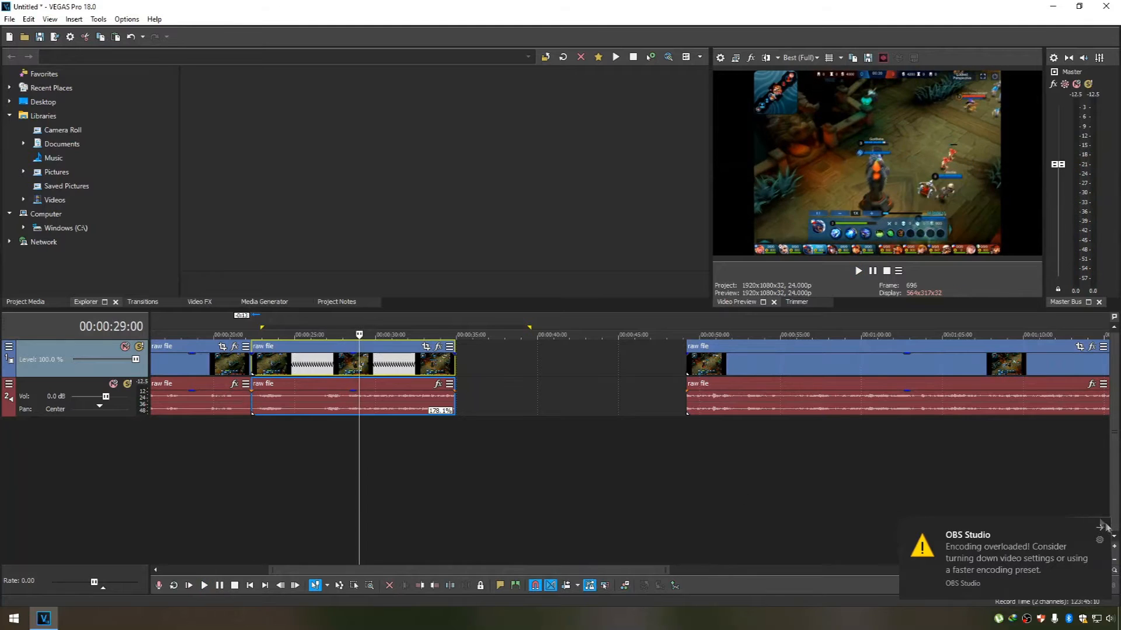
left_click(1103, 526)
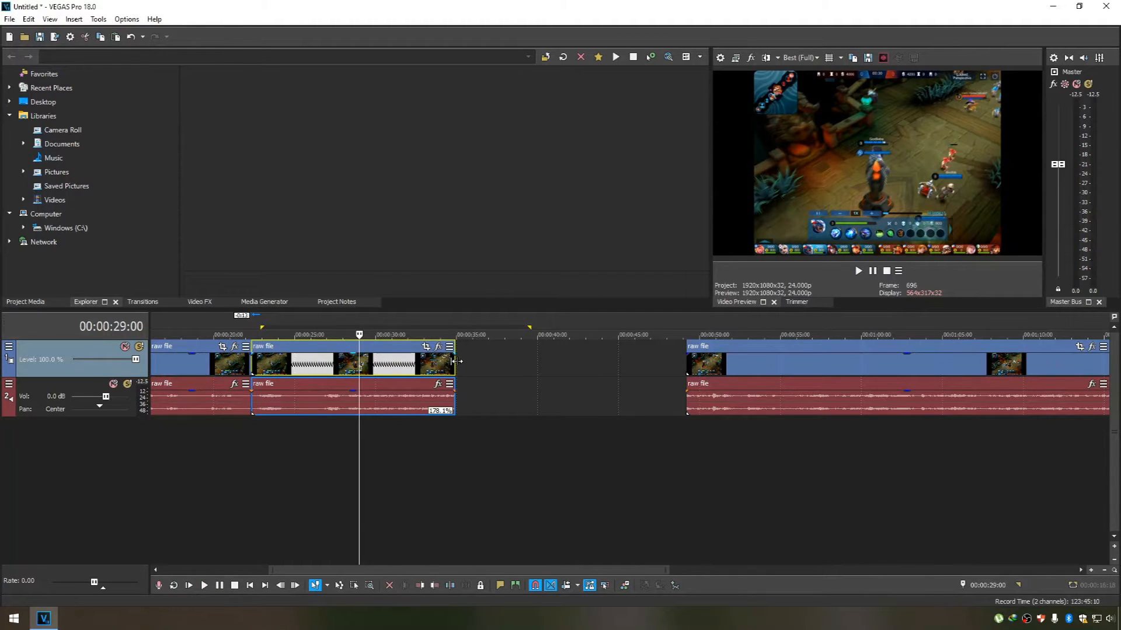
Time-stretch the second part to 128.1% and play it back from 00:00:20:10.
left_click_drag(453, 362, 533, 366)
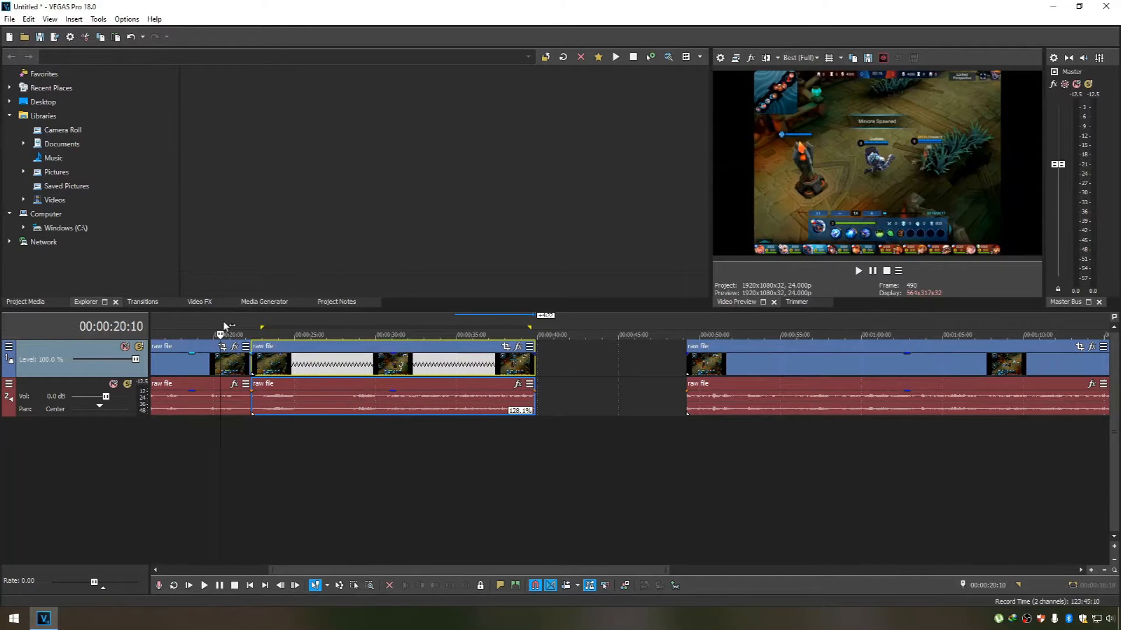
left_click(204, 586)
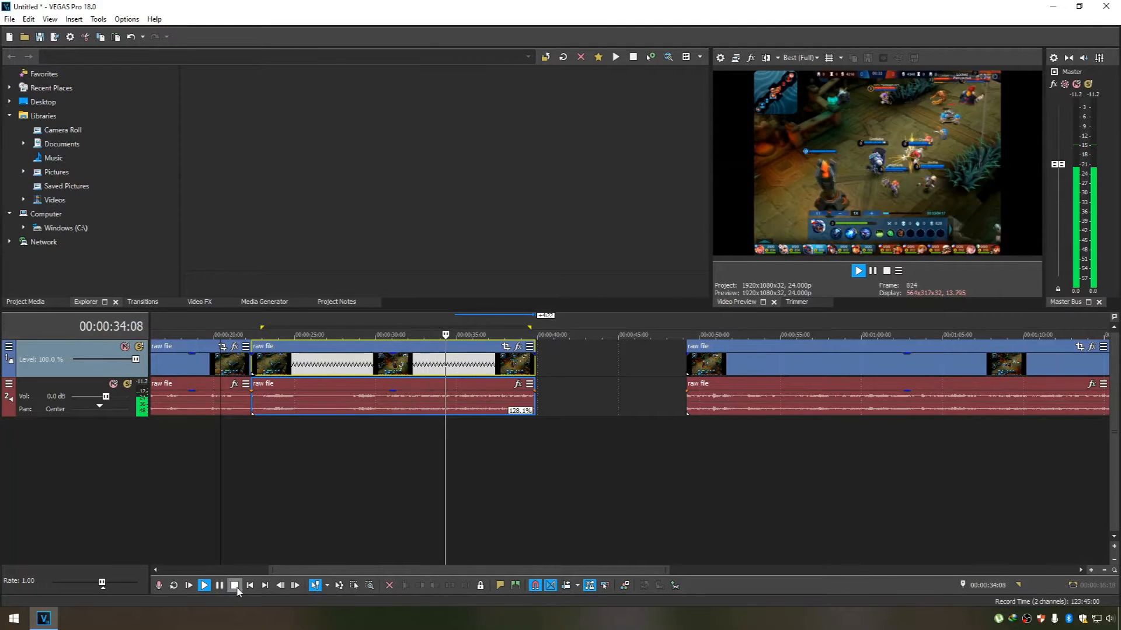
left_click(234, 585)
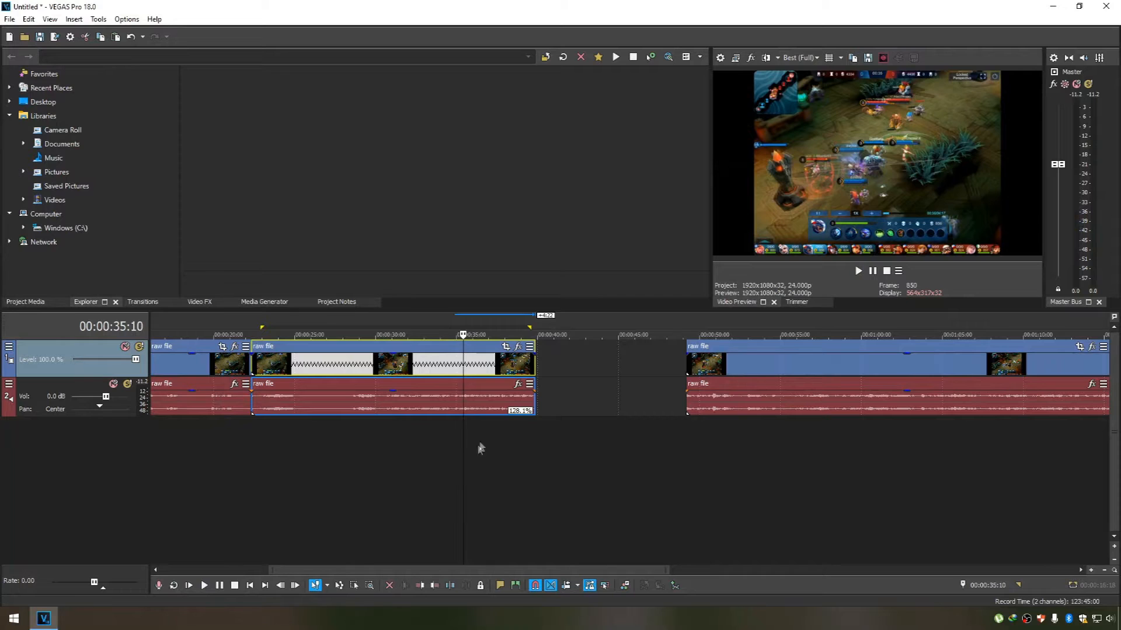
Time-stretch the second part to 153.3% and mark the time range from 00:00:21:03 to 00:00:22:08.
left_click_drag(533, 369, 488, 368)
left_click(309, 496)
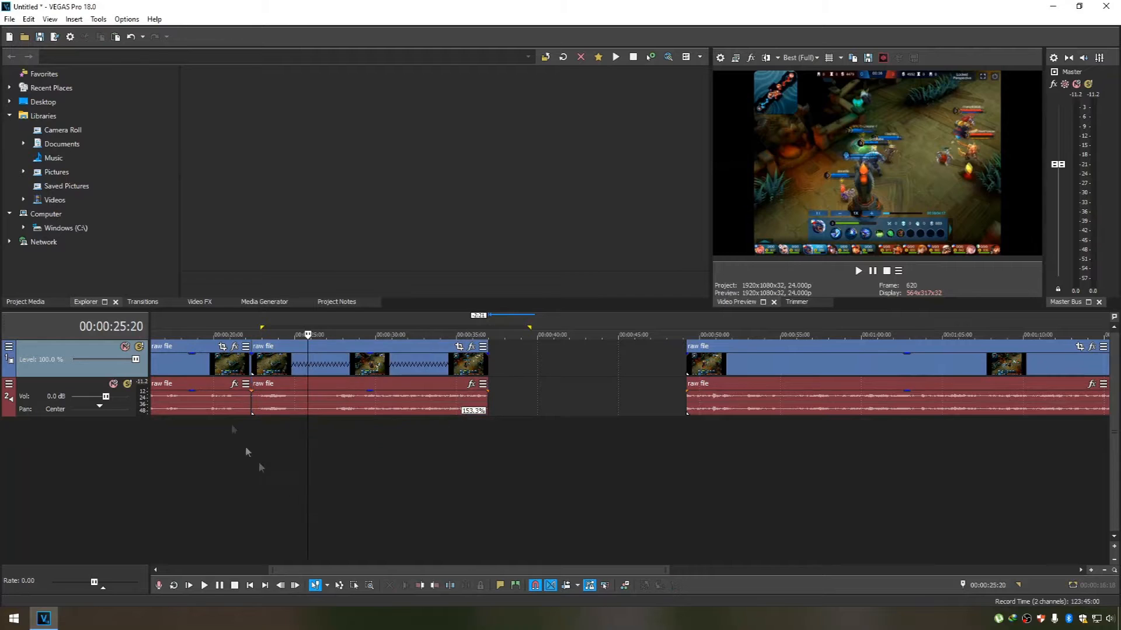
left_click(232, 325)
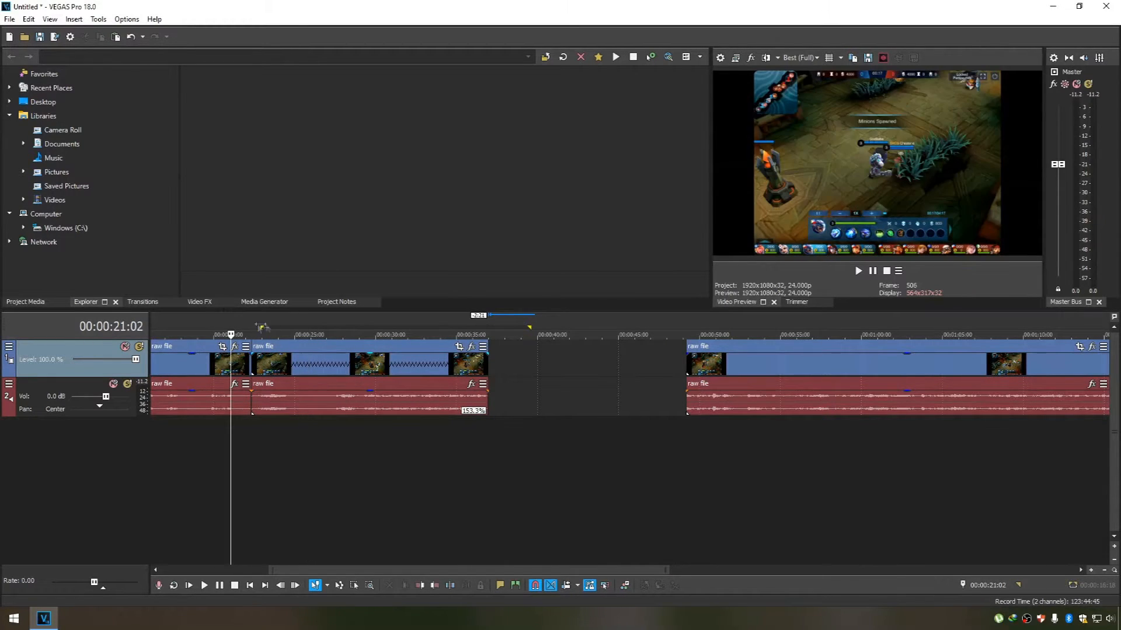
left_click_drag(232, 325, 255, 324)
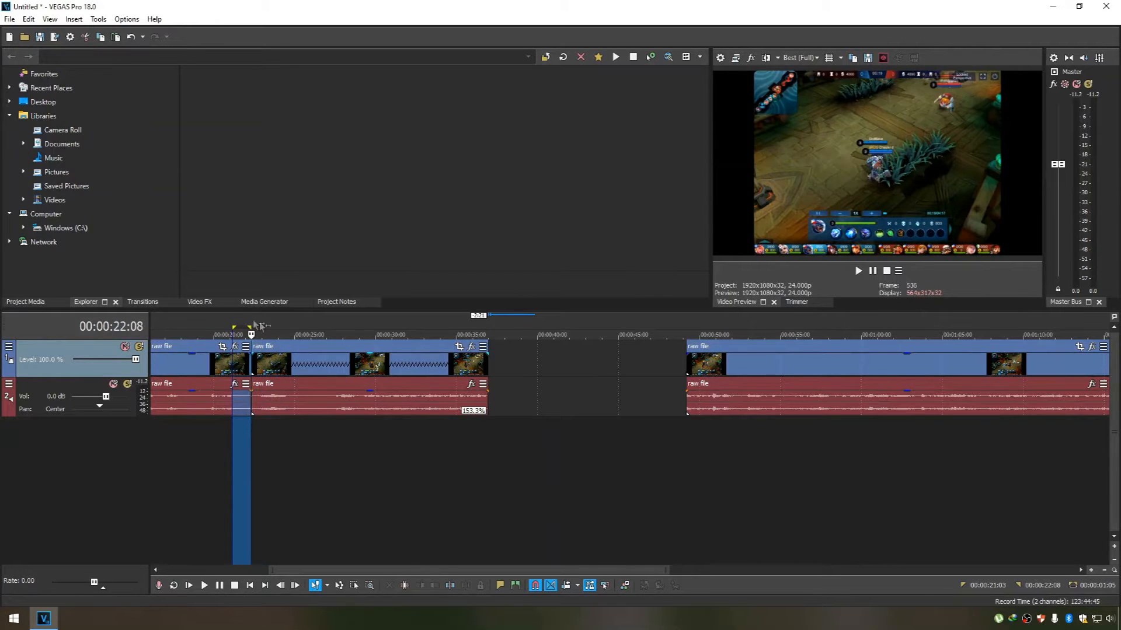
Time-stretch the second part to 177.6% and move the third part directly behind it at 00:00:34:23.
left_click(339, 351)
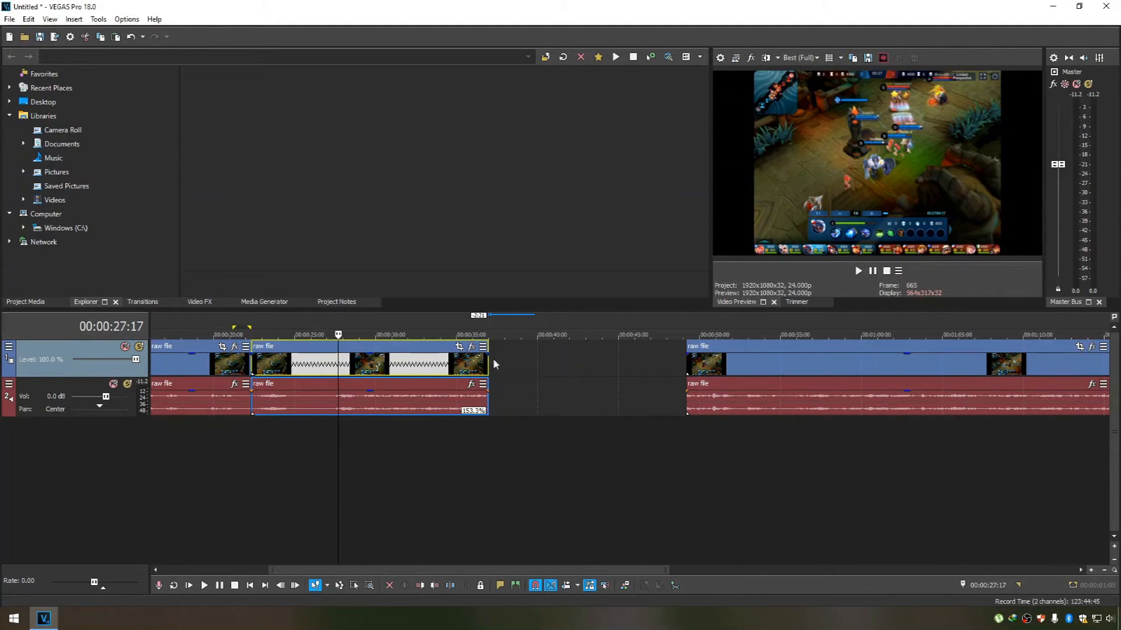
left_click_drag(489, 362, 457, 366)
left_click(507, 443)
left_click_drag(758, 349, 521, 326)
Mark the time range from 00:00:34:23 to 00:00:39:00 and play the third part through the First Blood kill.
left_click(455, 325)
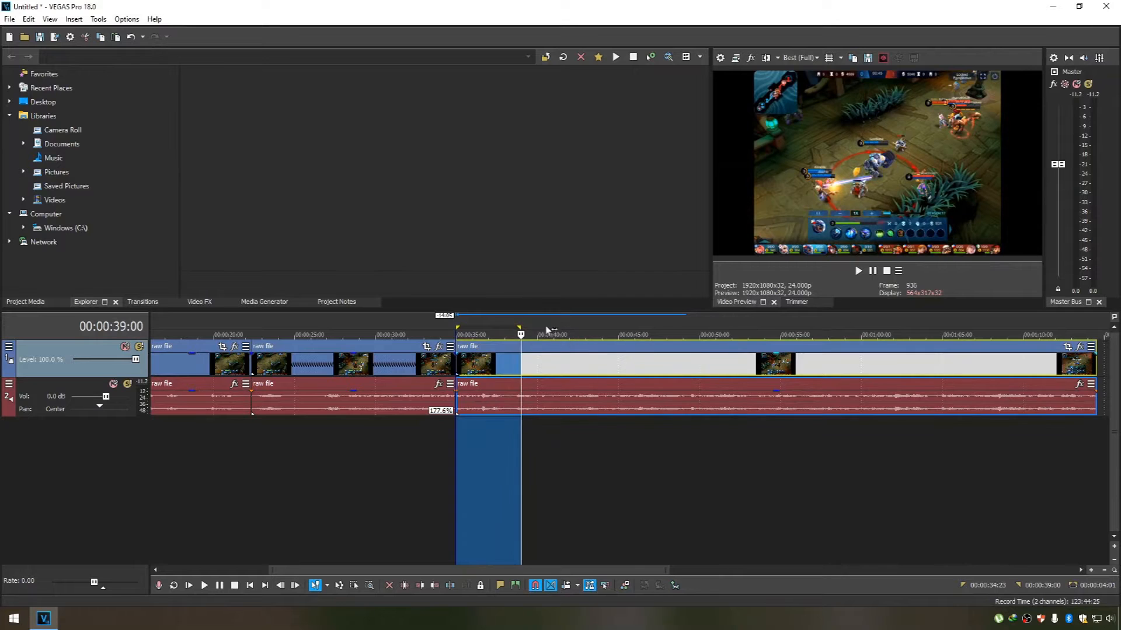
left_click(523, 325)
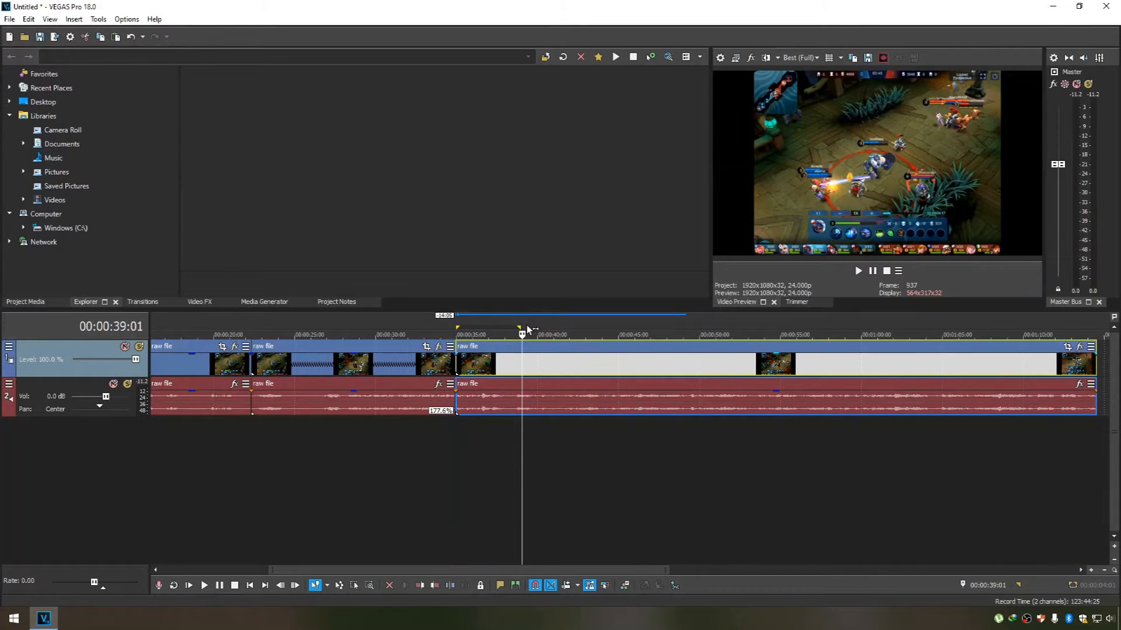
left_click(528, 326)
left_click(534, 326)
scroll(563, 421, "up", 1)
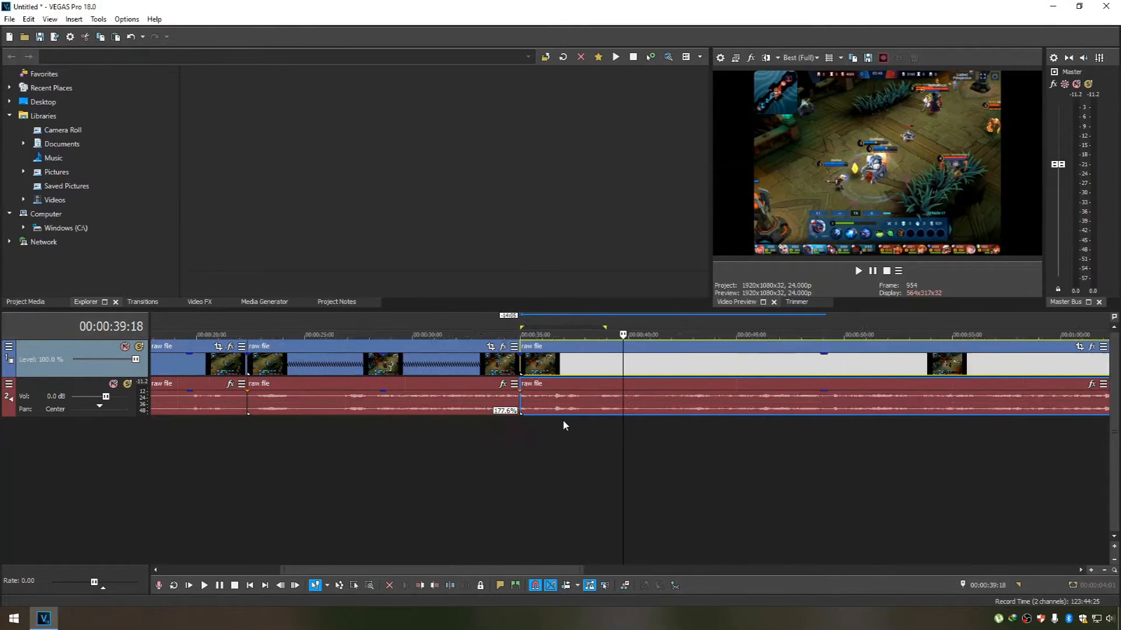
scroll(563, 425, "up", 1)
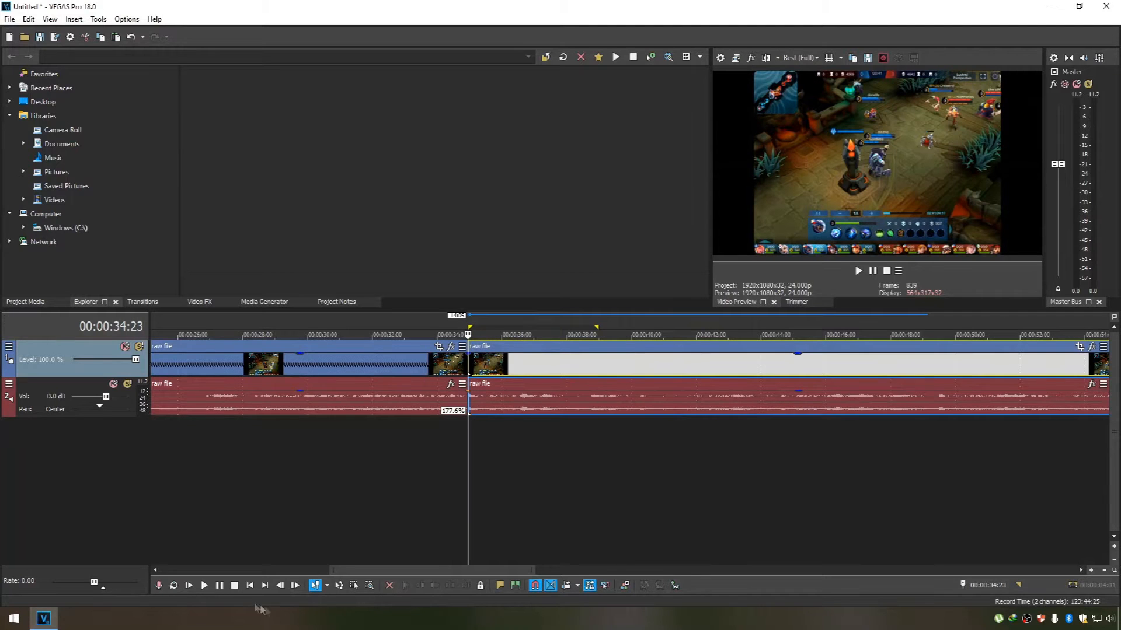
left_click(207, 586)
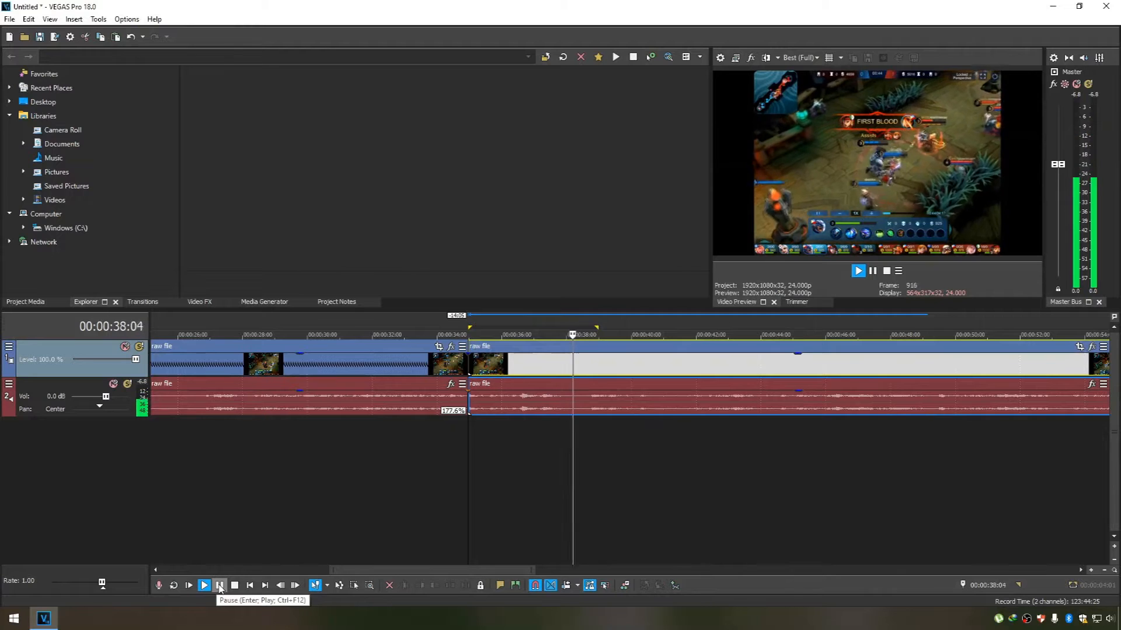
left_click(219, 586)
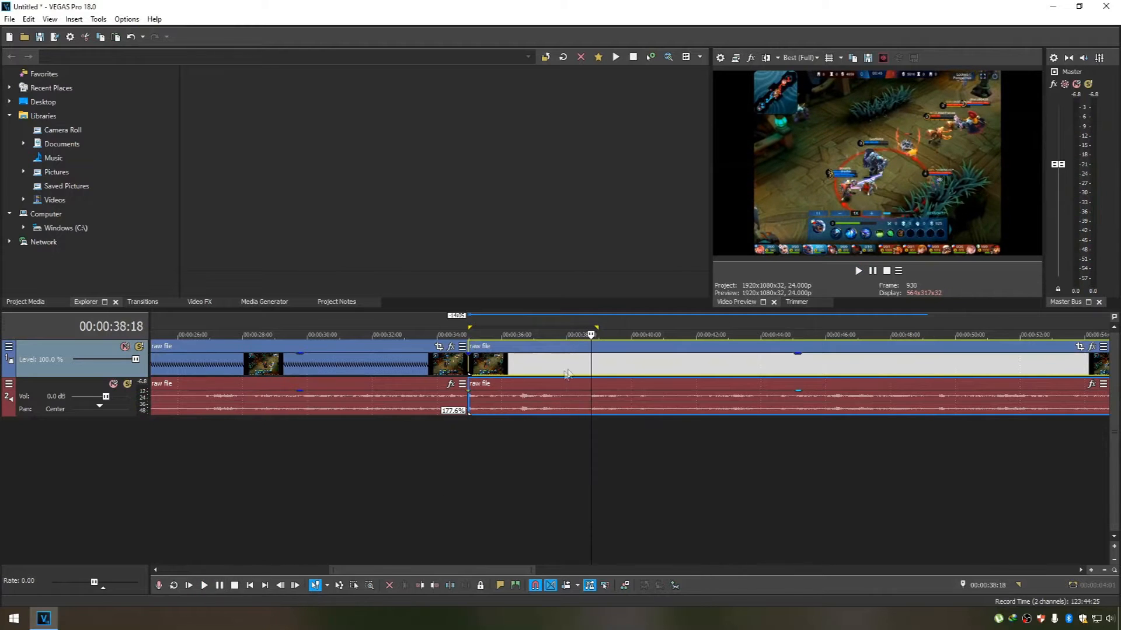
Split the third part just after the First Blood kill at 00:00:38:16 and place the remainder directly behind it.
left_click(590, 327)
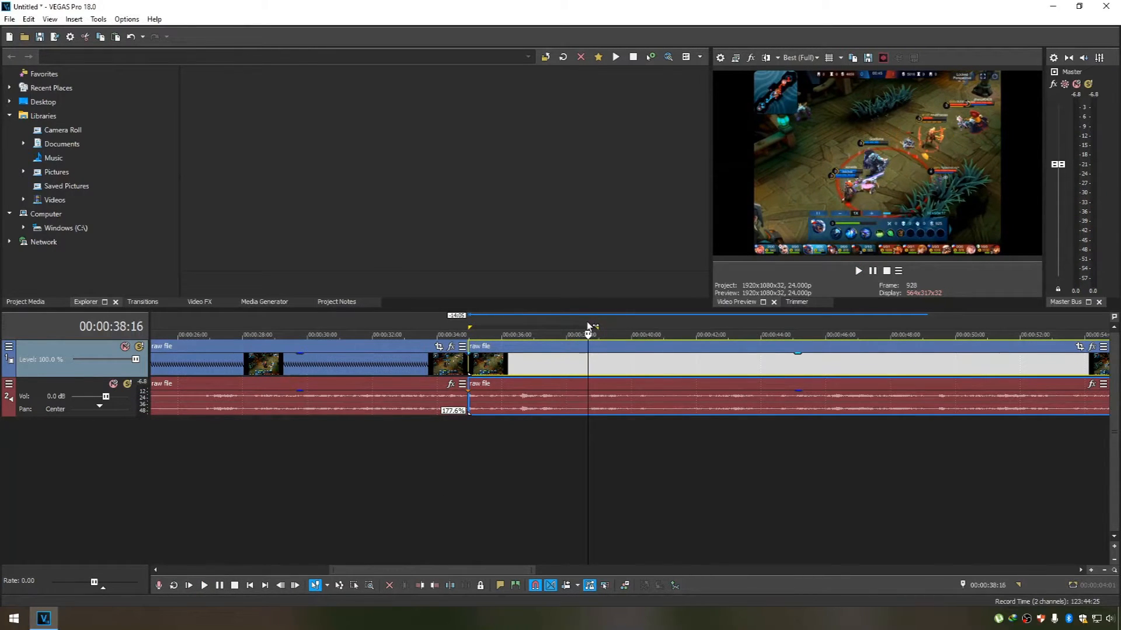
key("s")
mouse_move(654, 350)
left_mouse_down()
mouse_move(701, 344)
mouse_move(639, 350)
left_mouse_up()
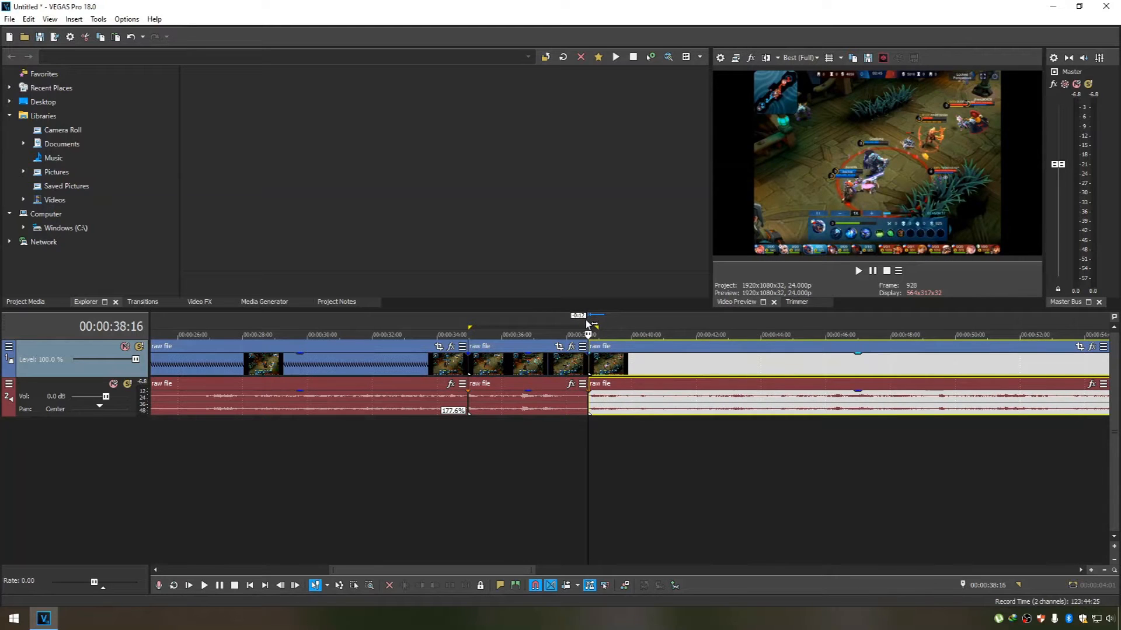
Mark the time range from 00:00:38:16 to 00:00:50:10 and play the footage up to the next kill.
left_click_drag(590, 320, 970, 284)
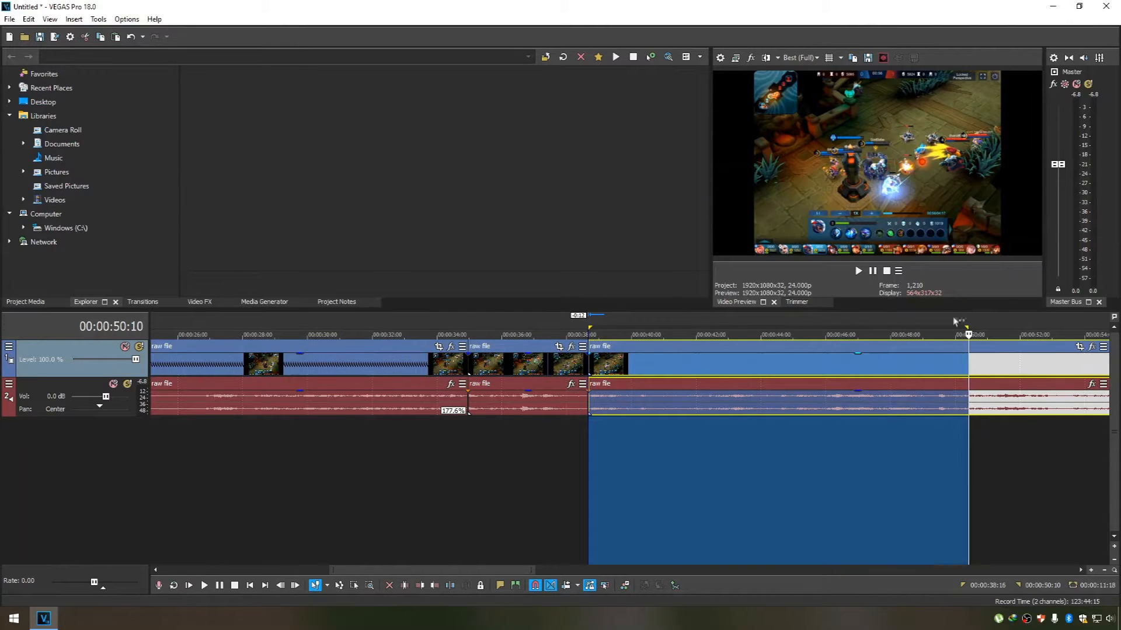
left_click(963, 320)
scroll(1052, 485, "up", 1)
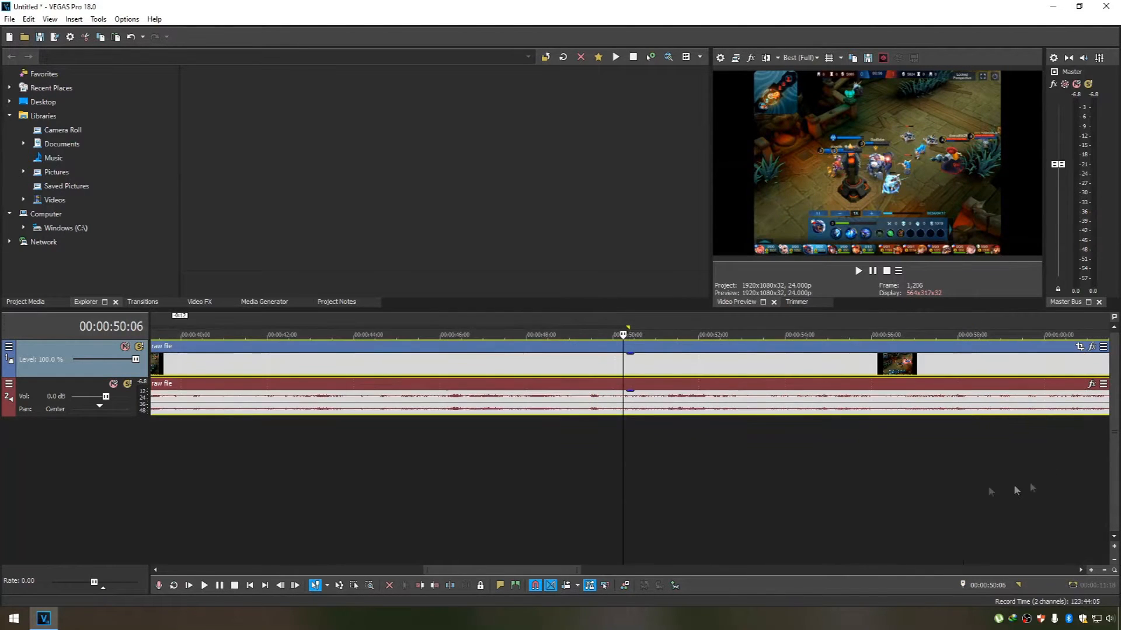
left_click(432, 319)
left_click(204, 586)
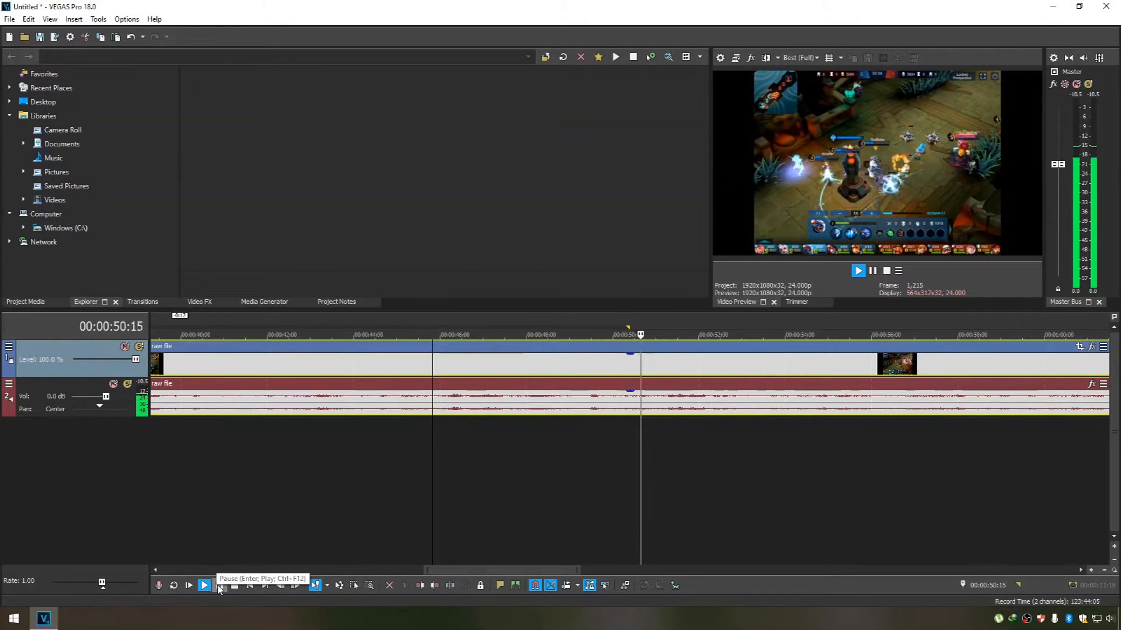
left_click(220, 585)
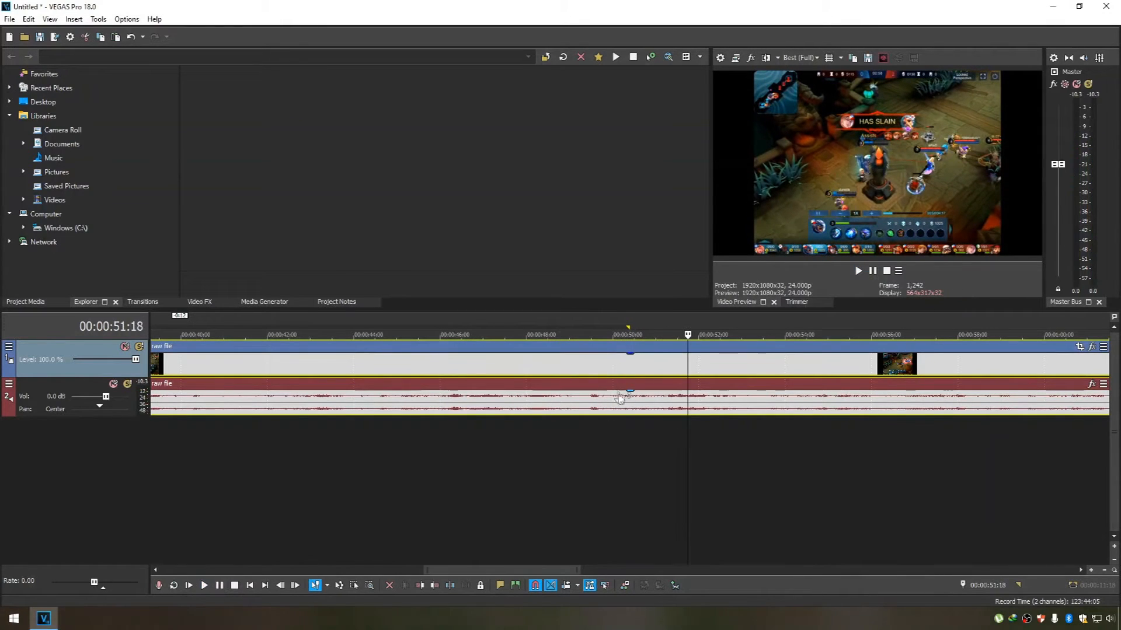
Split the clip just before the next kill at 00:00:50:18 and move the part after the split 0:22 away.
left_click(643, 319)
left_click(638, 316)
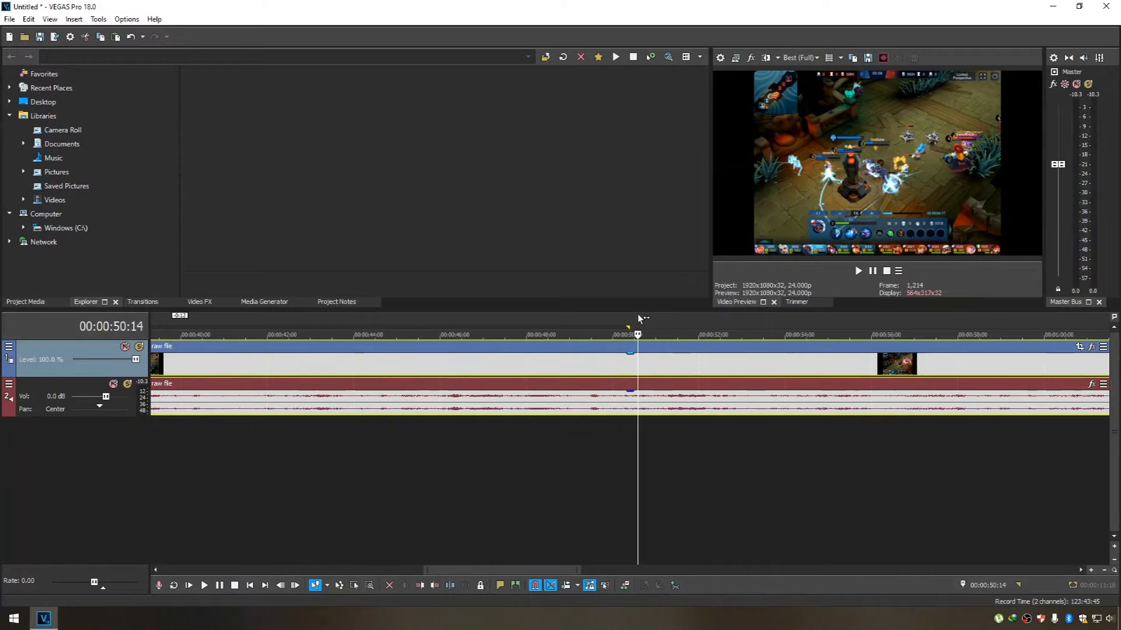
left_click(645, 321)
key("s")
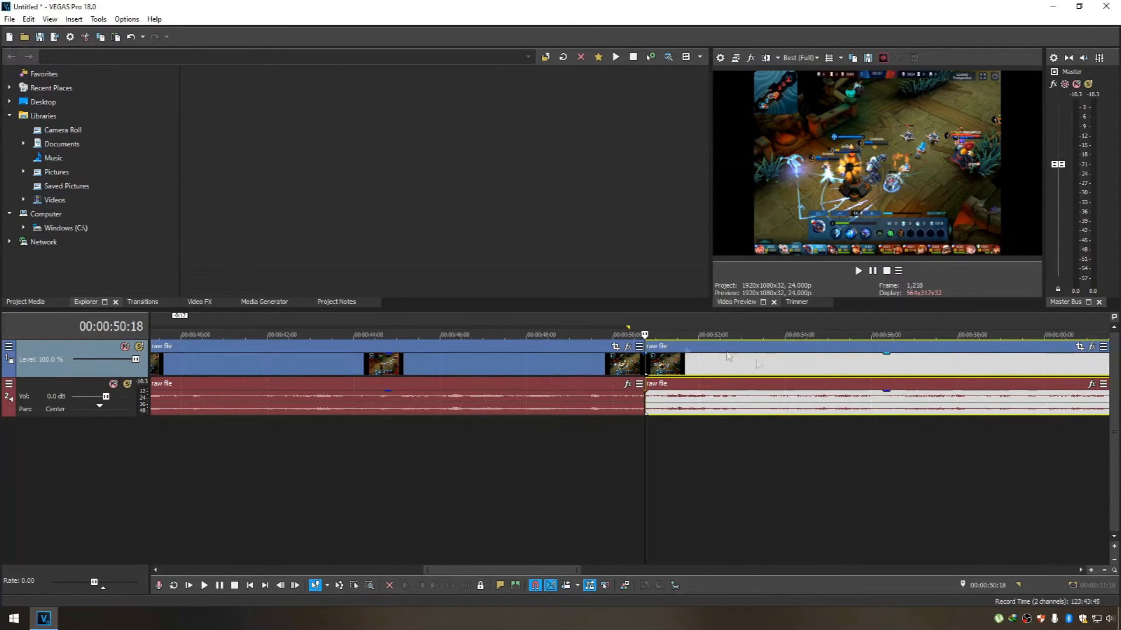
left_click(642, 323)
left_click_drag(713, 355, 754, 355)
Time-stretch the part before the kill to 190.8% speed, ending near 00:00:45:00, and place the following part directly behind it.
left_click(527, 359)
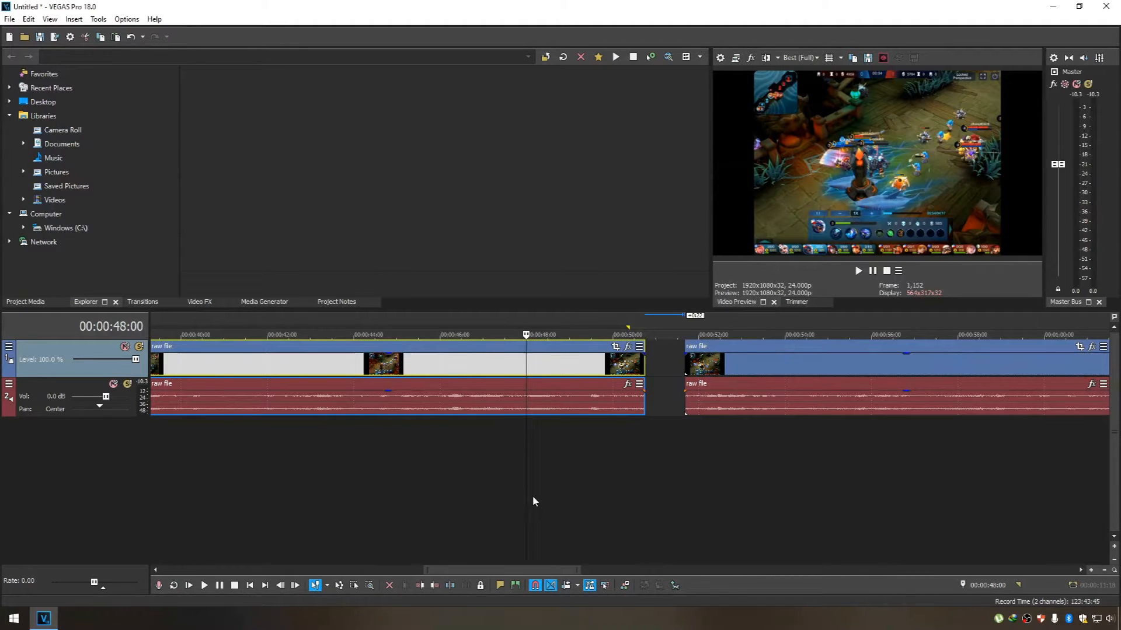
scroll(533, 502, "down", 4)
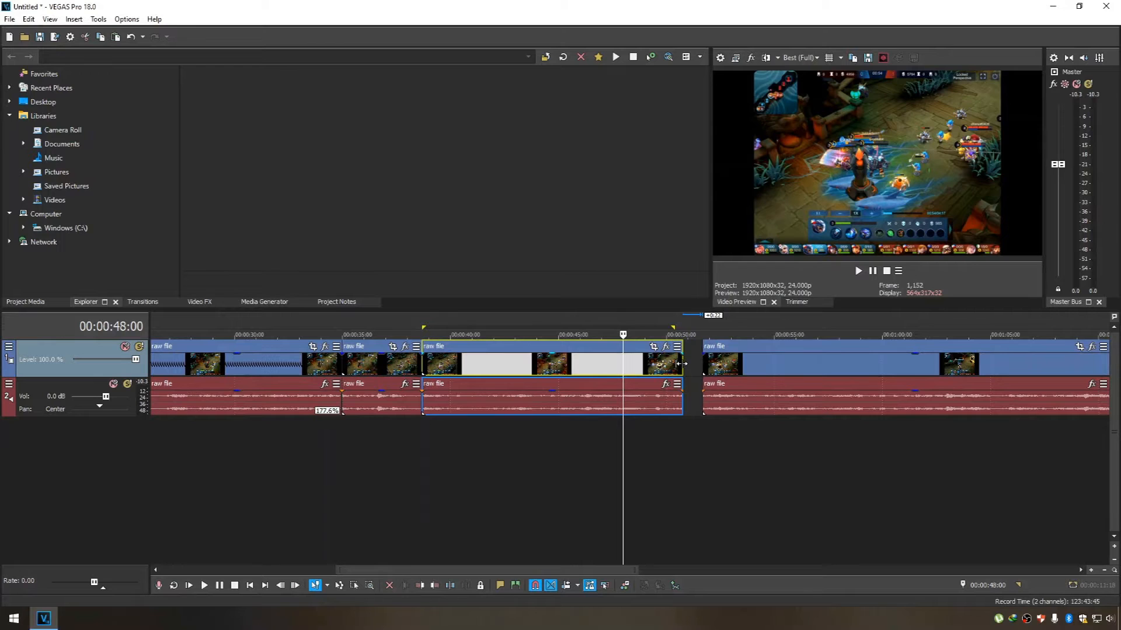
left_click_drag(682, 364, 555, 353)
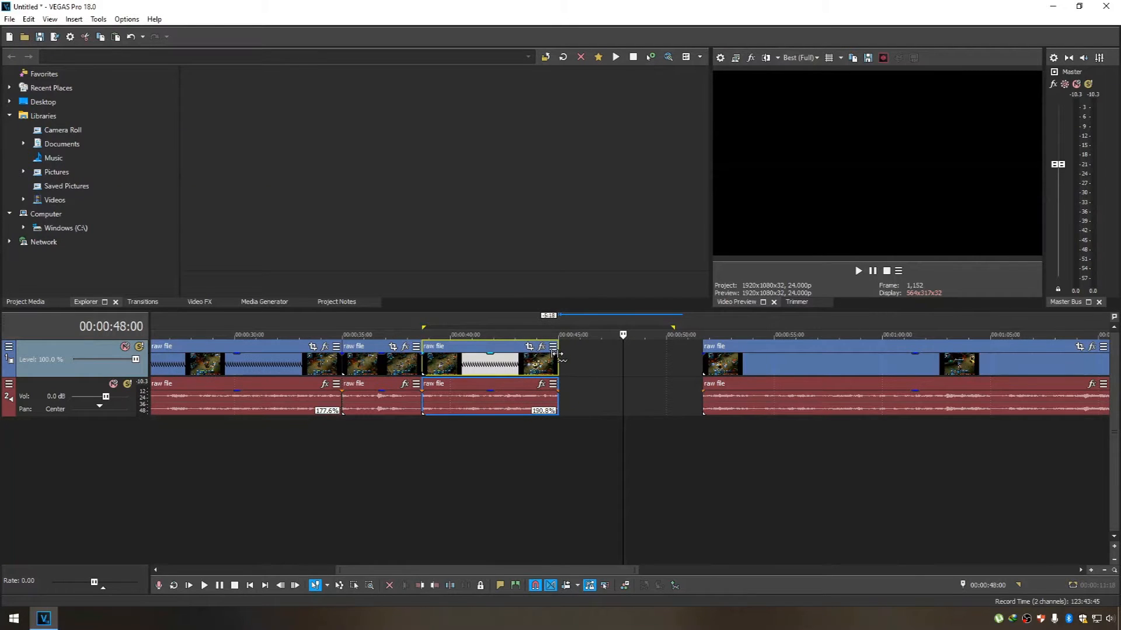
left_click_drag(794, 351, 650, 351)
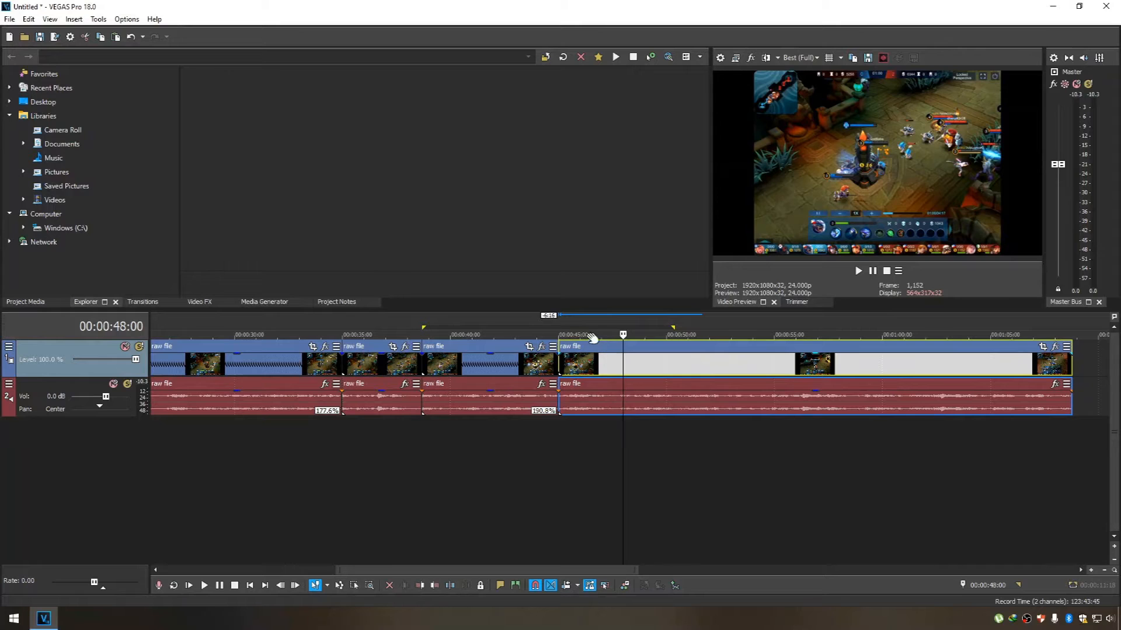
Play the last part from 00:00:45:00 and split it at 00:00:48:14 and again at the next kill at 00:00:57:07.
left_click(562, 318)
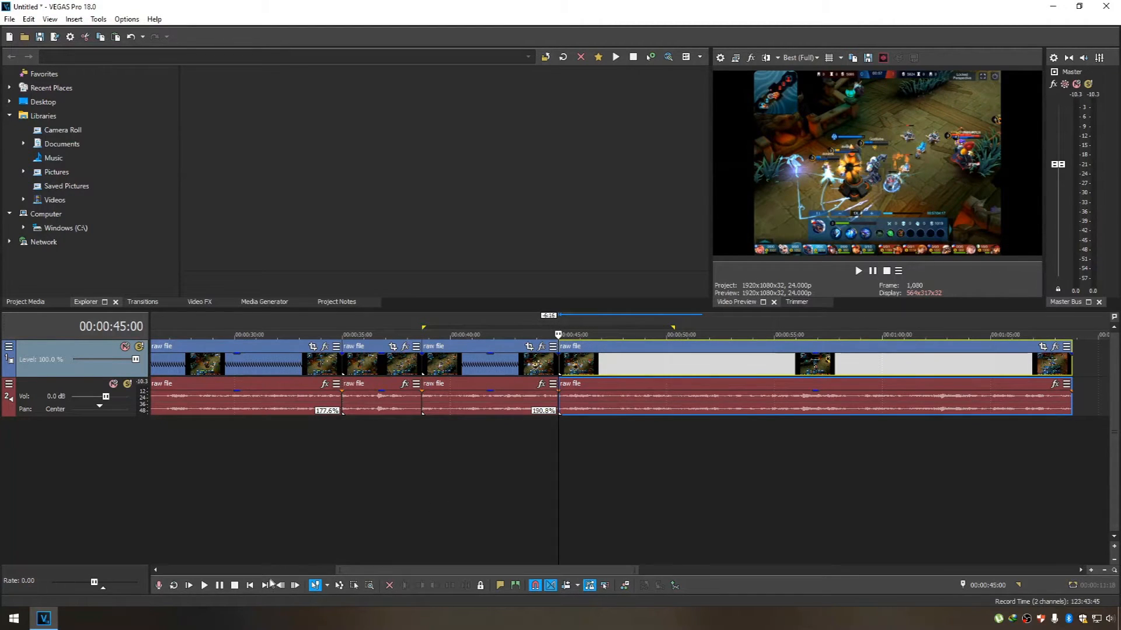
left_click(204, 586)
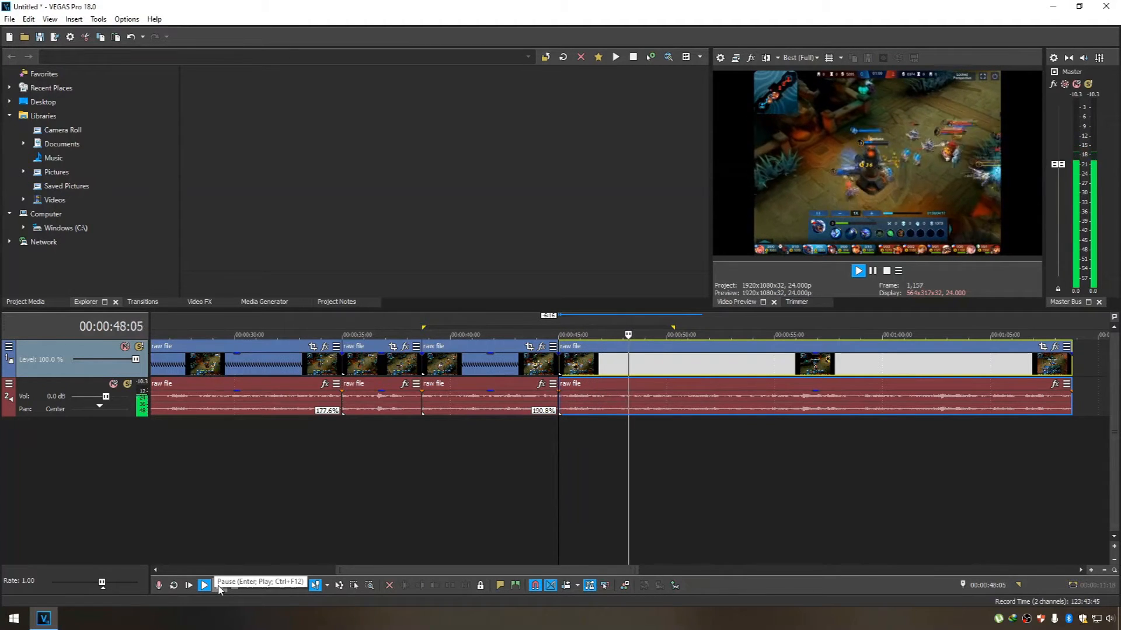
left_click(220, 586)
left_click_drag(640, 325, 641, 325)
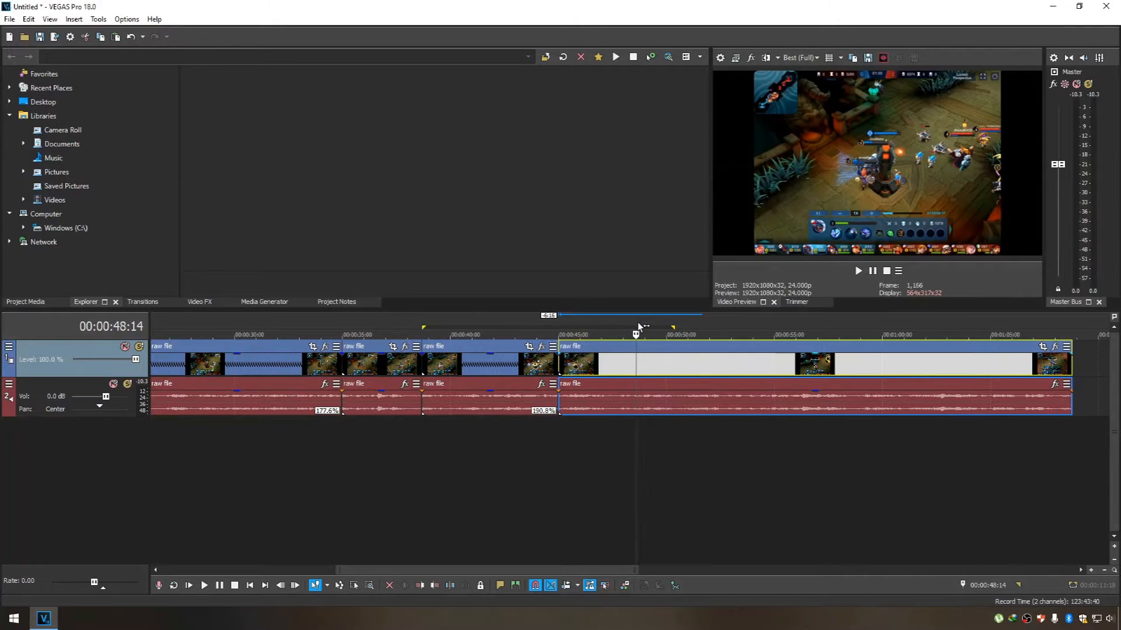
key("s")
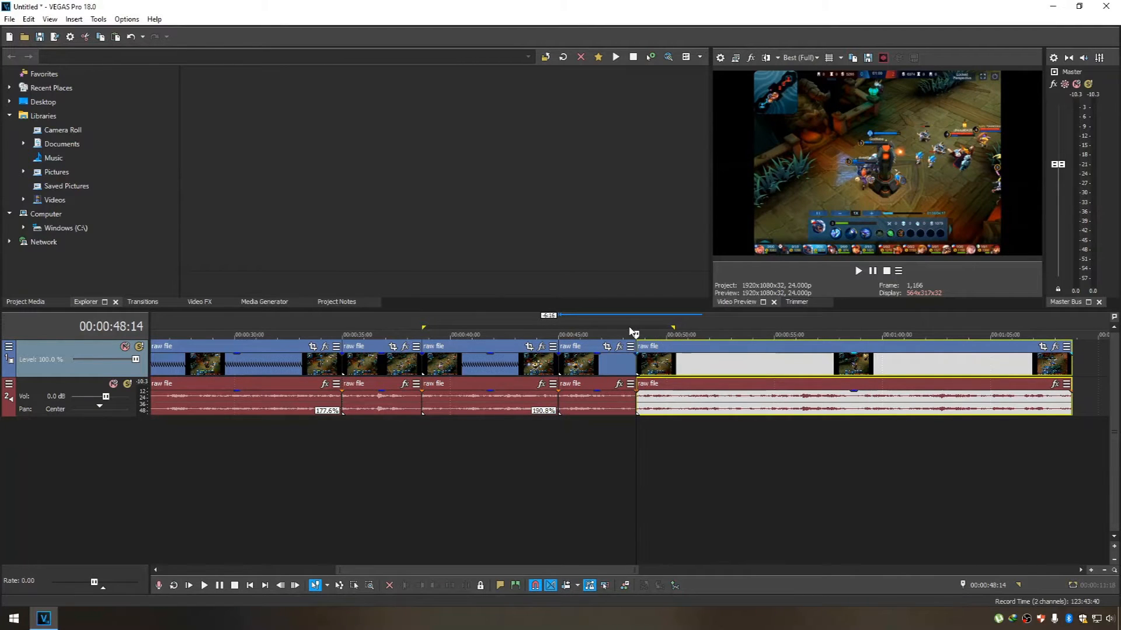
left_click_drag(636, 326, 825, 313)
key("s")
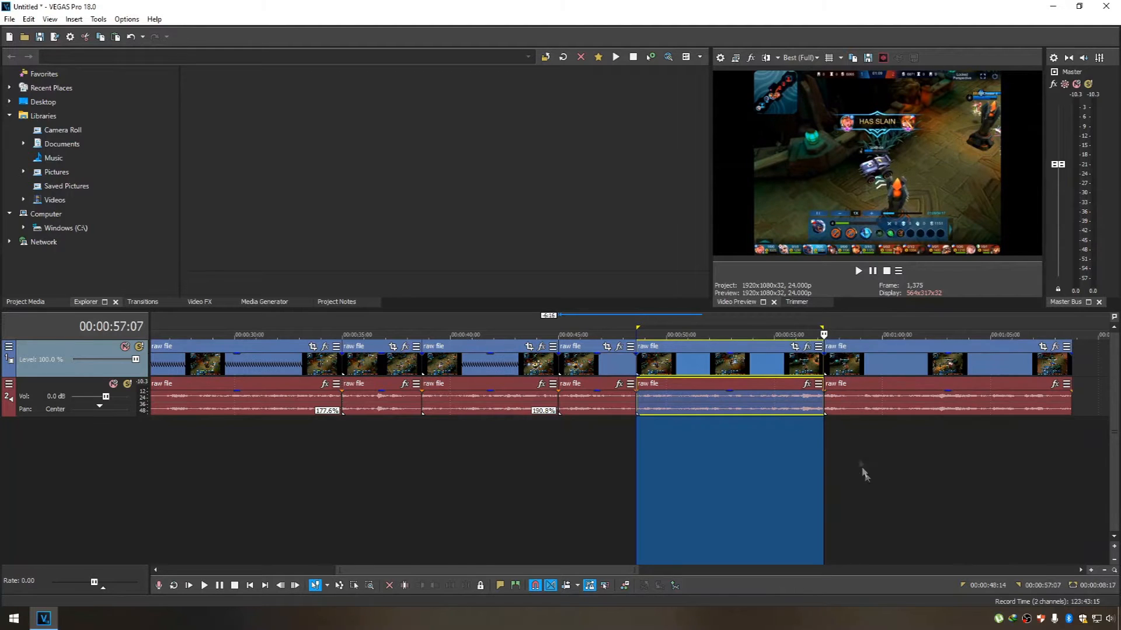
Time-stretch the part starting at 00:00:48:14 to 193.5% speed and move the remainder directly behind it.
left_click(869, 484)
left_click(735, 353)
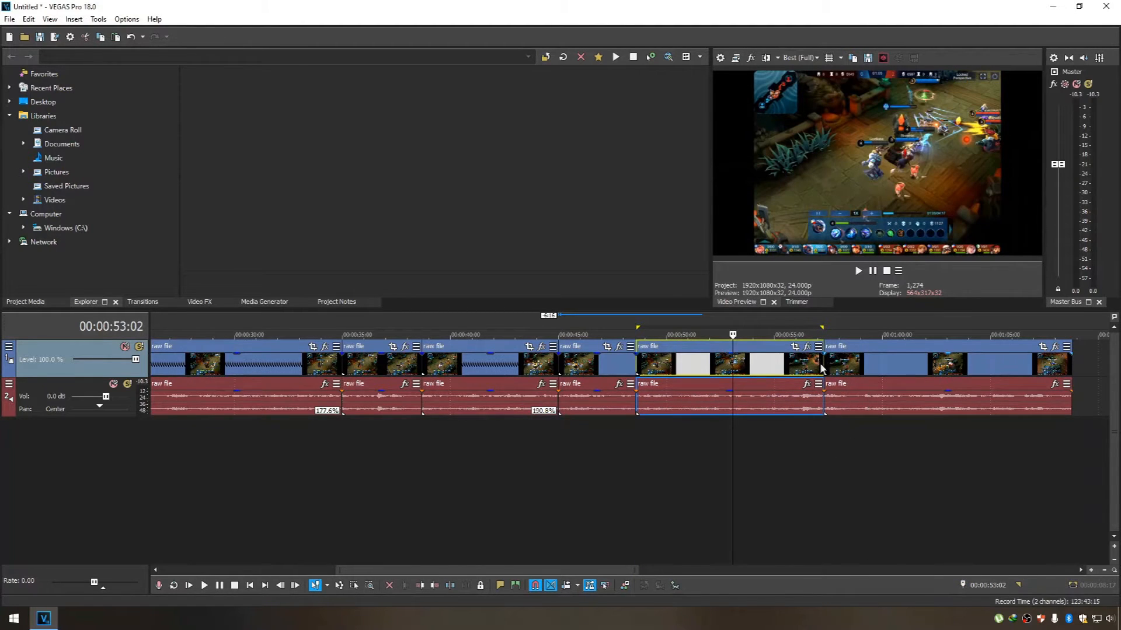
left_click_drag(853, 360, 898, 360)
left_click_drag(823, 362, 730, 361)
left_click(927, 353)
left_click_drag(942, 350, 805, 359)
Review the last part from 00:00:53:02 through the Triple Kill and Maniac to find where the highlight ends.
left_click(729, 327)
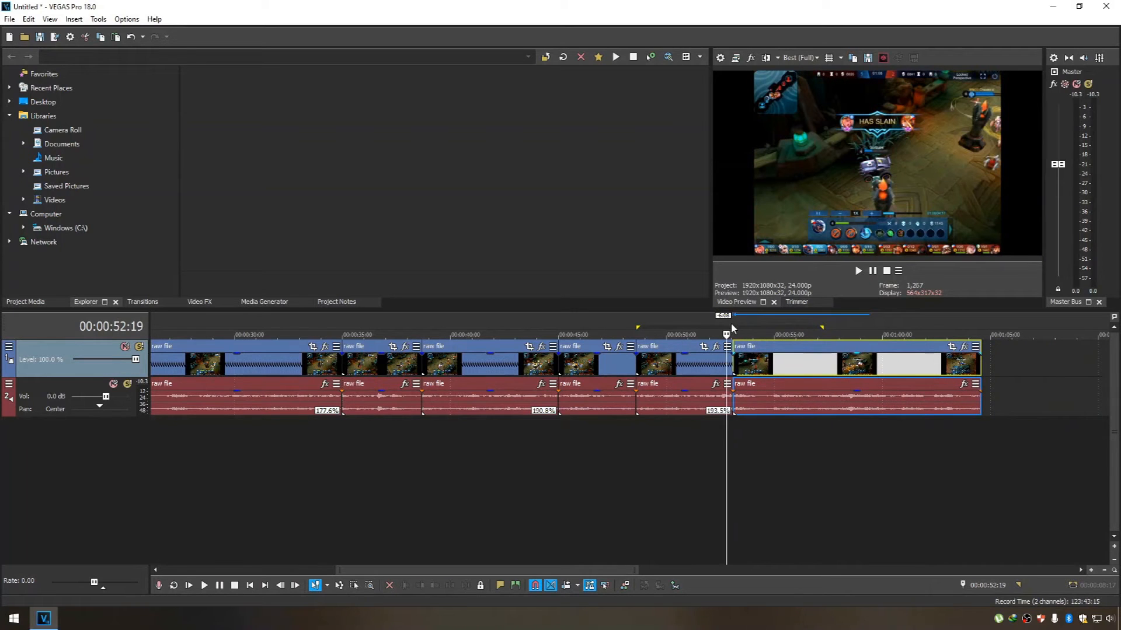
left_click(734, 327)
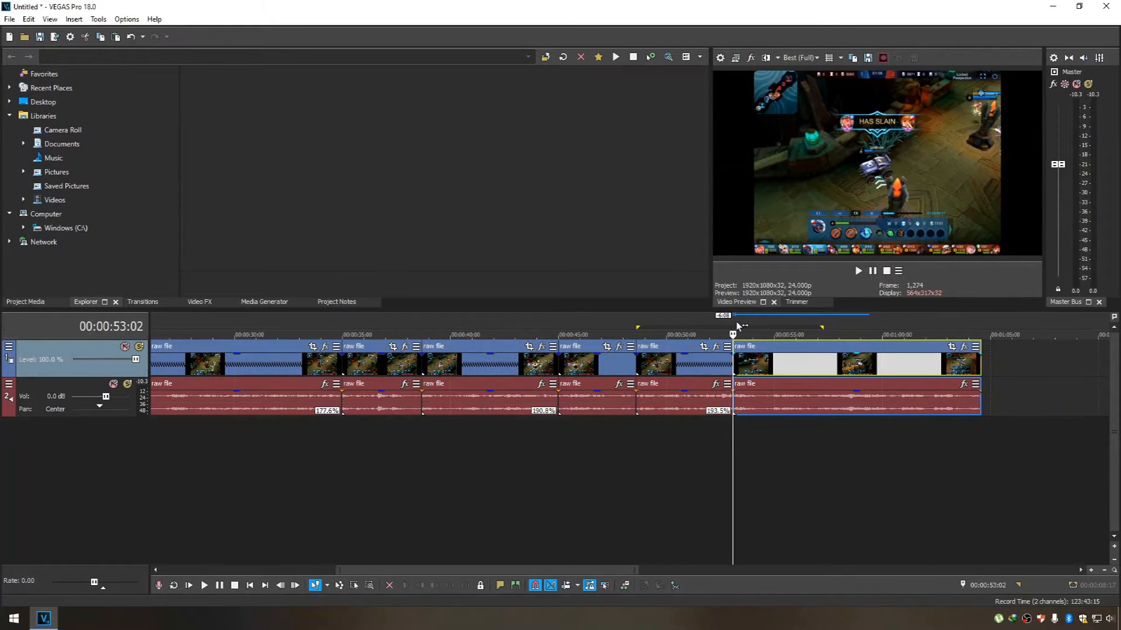
left_click_drag(737, 322, 935, 332)
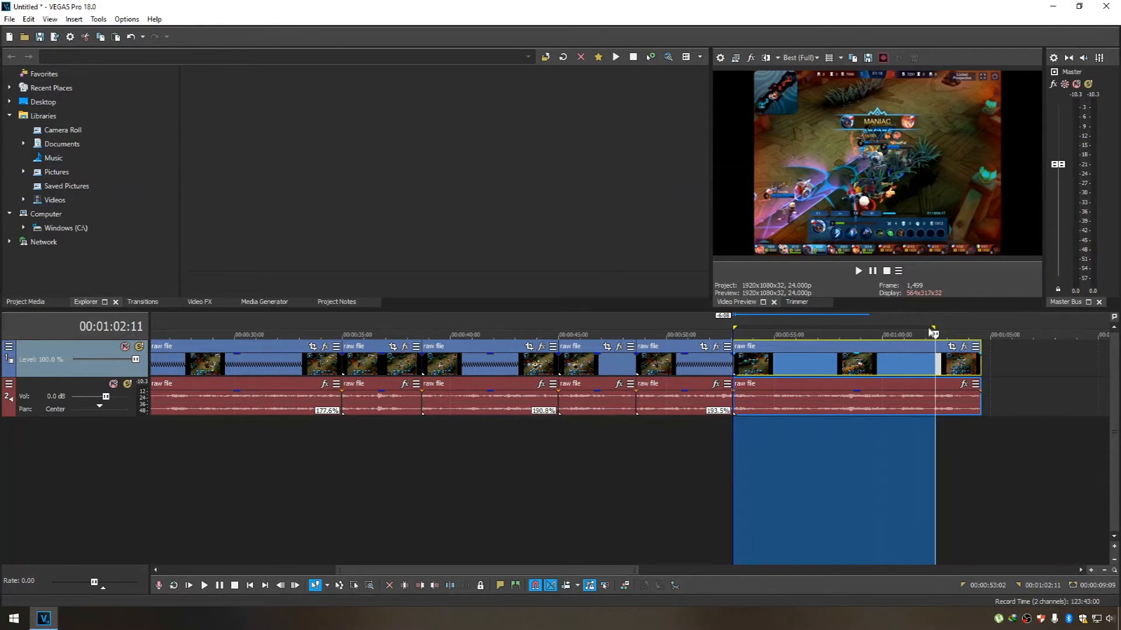
left_click(911, 324)
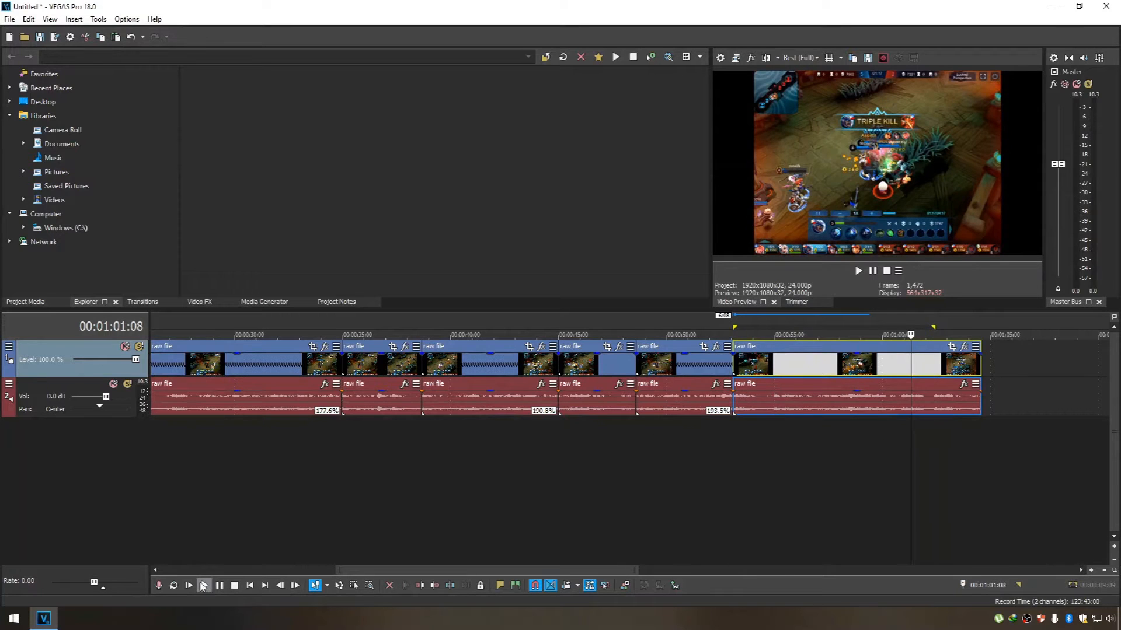
left_click(204, 586)
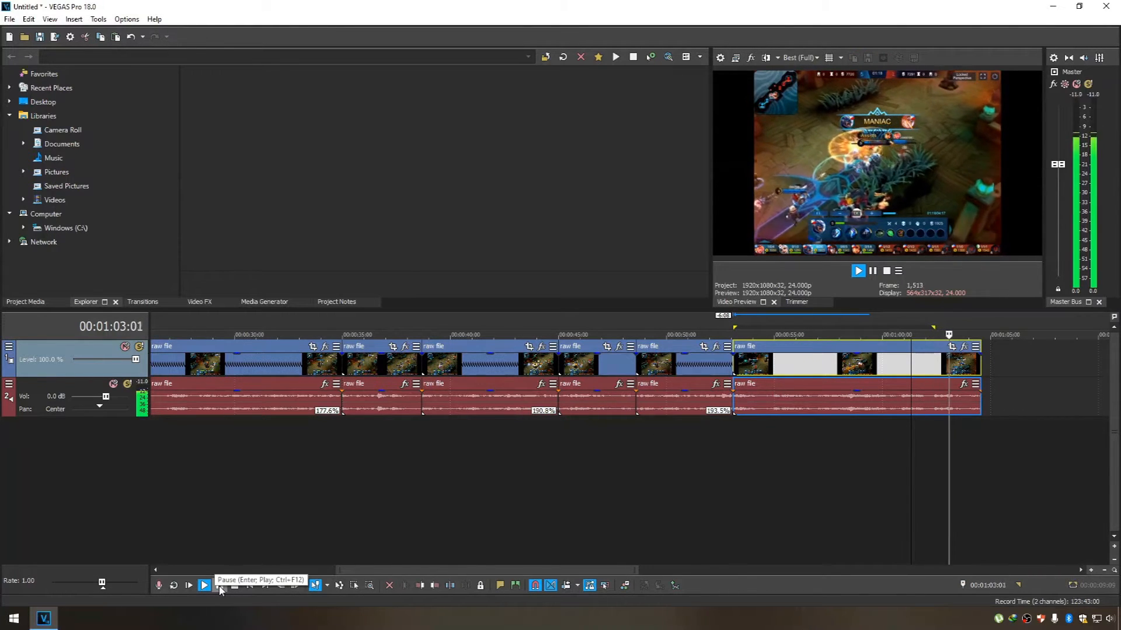
left_click(219, 586)
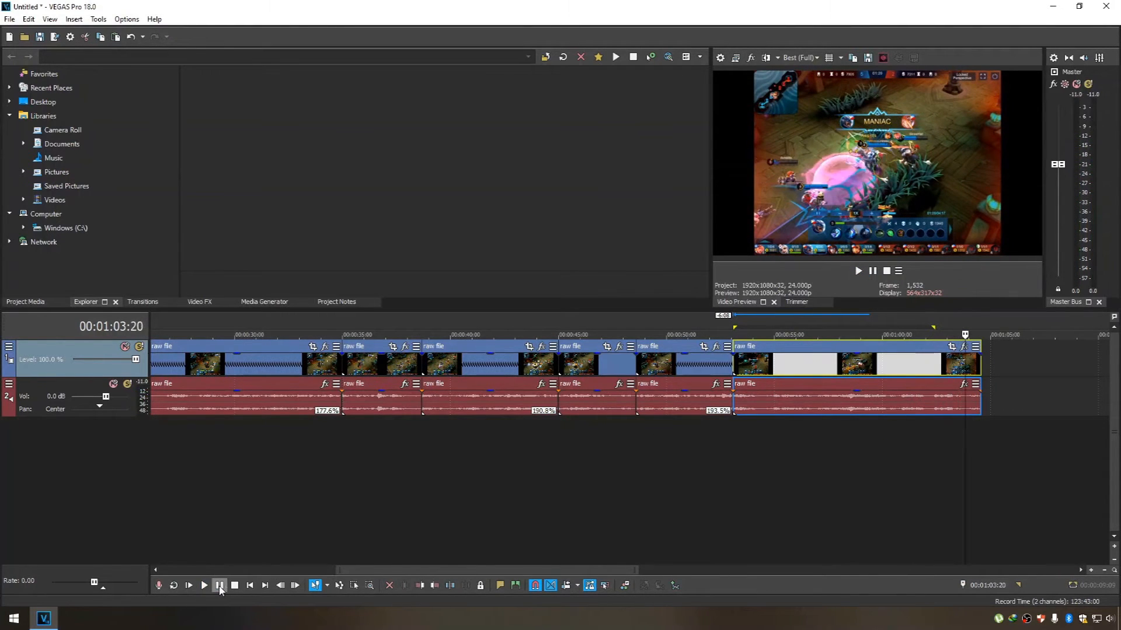
left_click(956, 321)
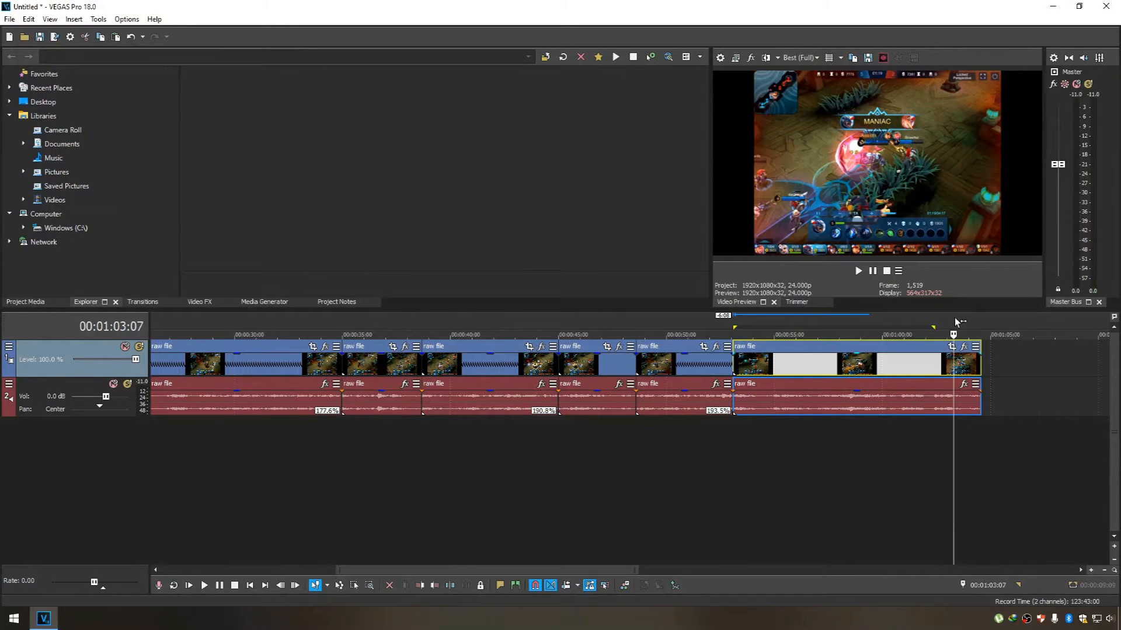
left_click(967, 323)
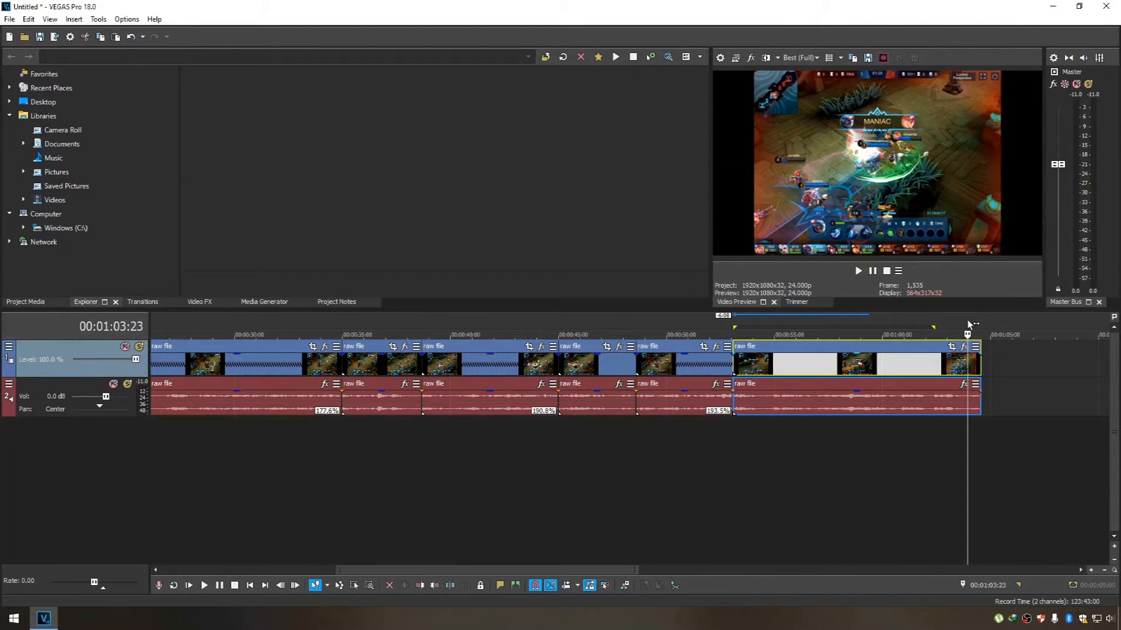
Split the last part after the Maniac kill at 00:01:03:21 and move the leftover end piece 4:22 away.
left_click_drag(969, 319, 978, 319)
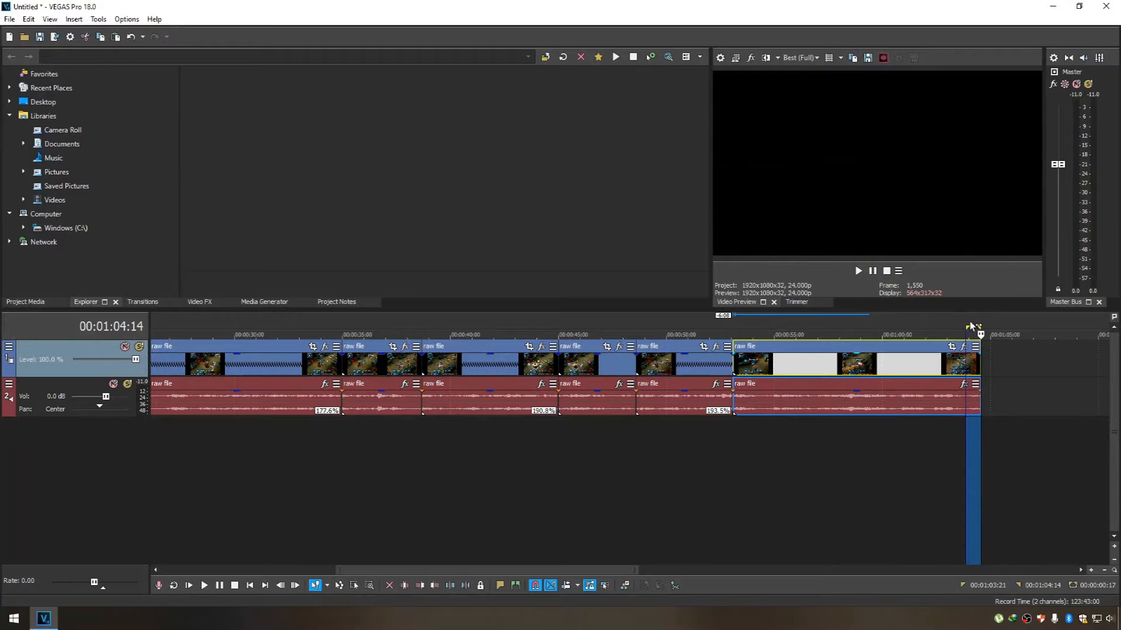
left_click(969, 324)
key("s")
left_click_drag(973, 350, 1080, 353)
Mark the highlight's time range from 00:00:53:02 to 00:01:03:21 and move the leftover end piece another 11:00 away.
left_click(825, 354)
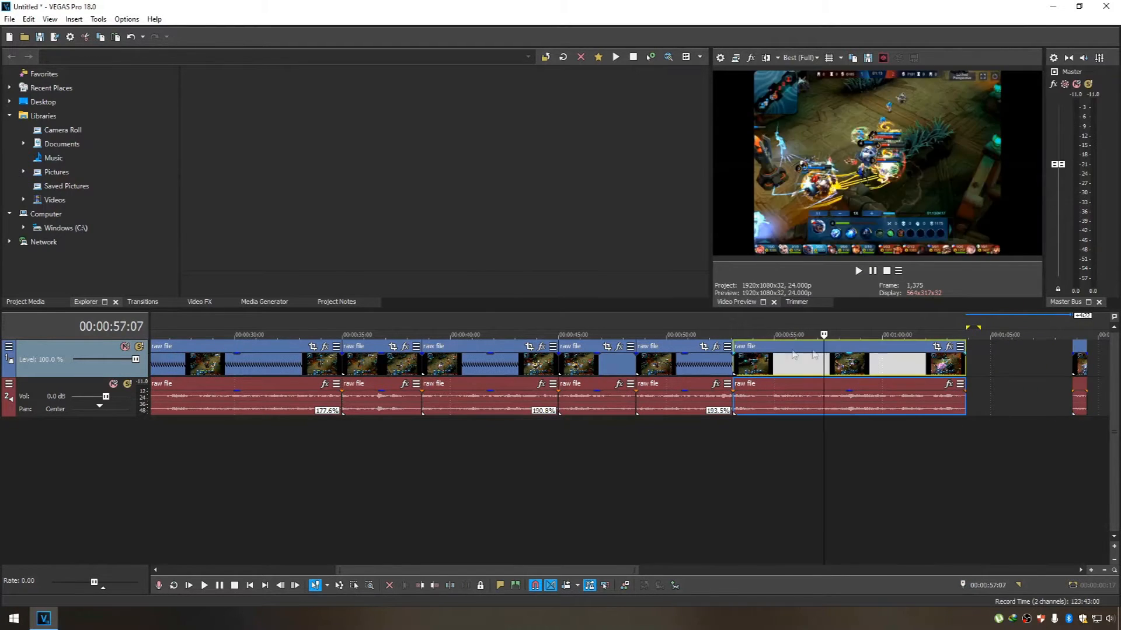
left_click(734, 323)
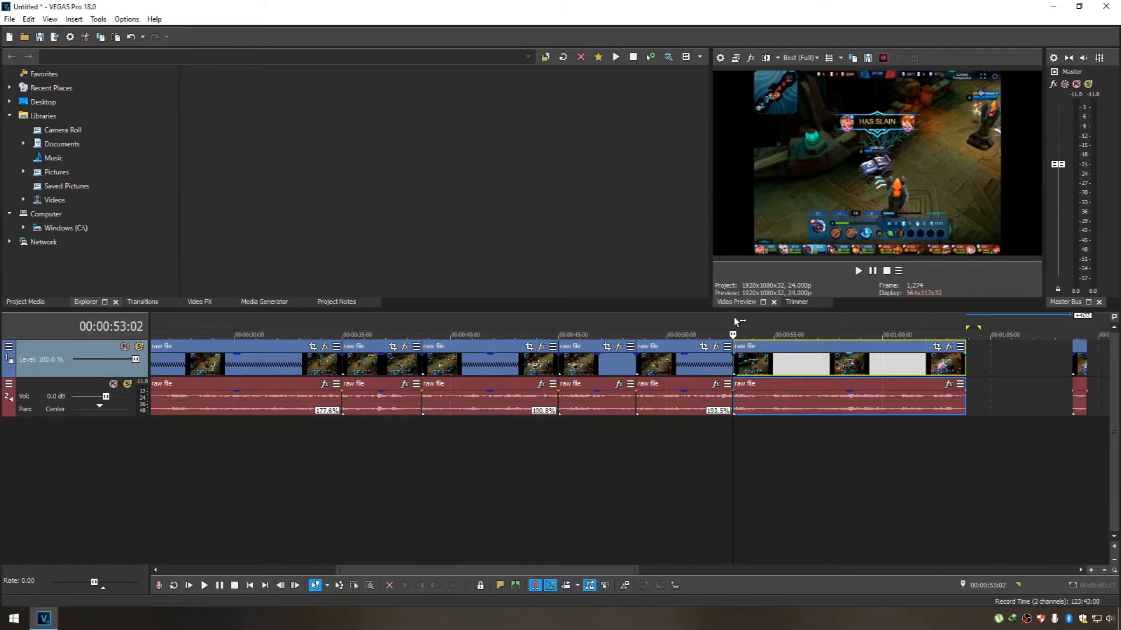
left_click_drag(736, 323, 966, 317)
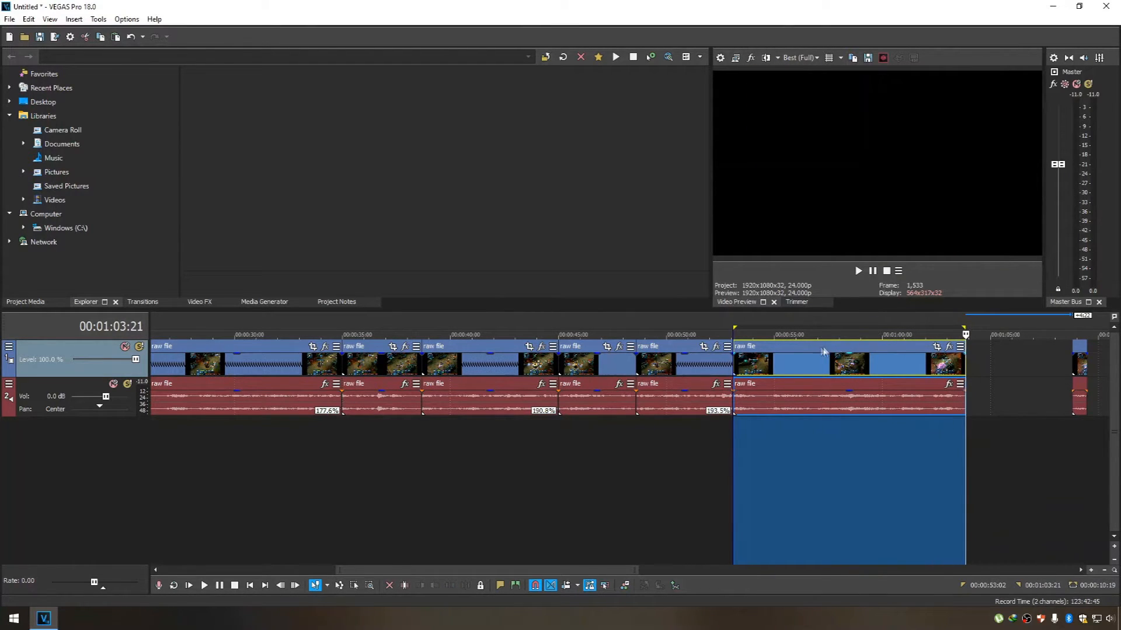
left_click(808, 352)
left_click_drag(553, 571, 663, 571)
left_click_drag(724, 353, 961, 353)
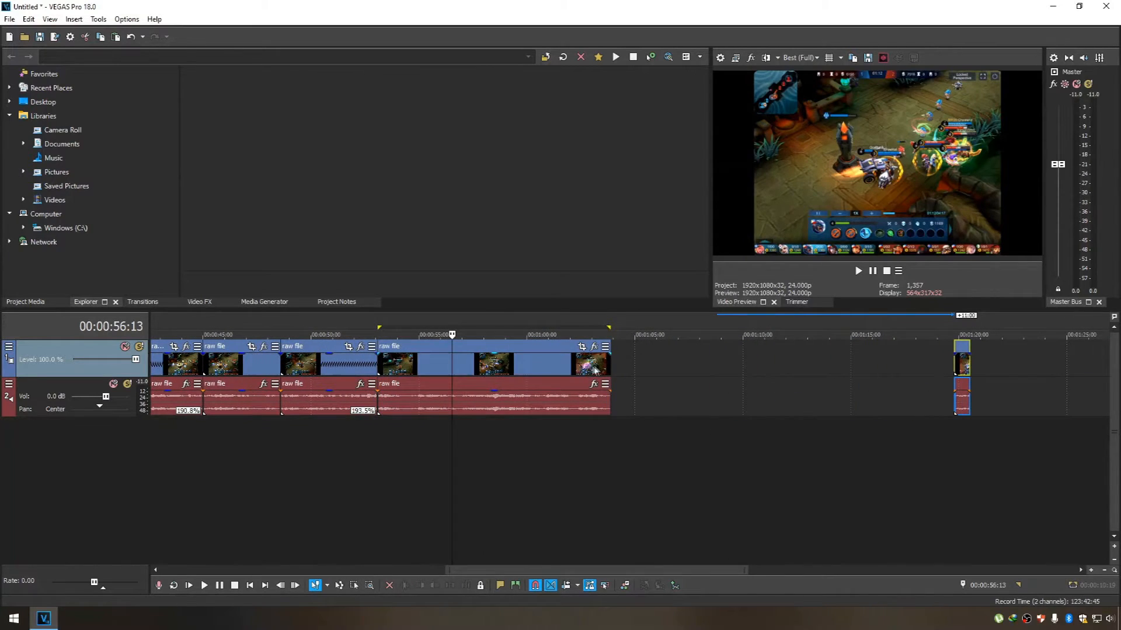
Duplicate the Maniac highlight clip and place the copy directly behind the original.
left_click(492, 353)
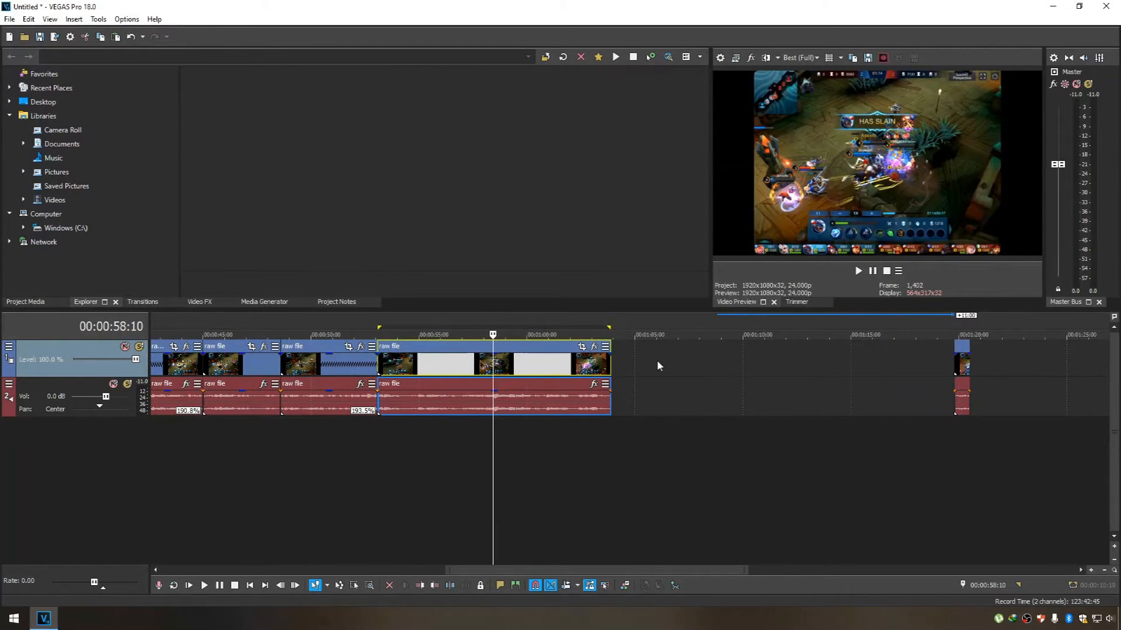
left_click(687, 350)
key("ctrl+v")
left_click_drag(744, 358, 679, 350)
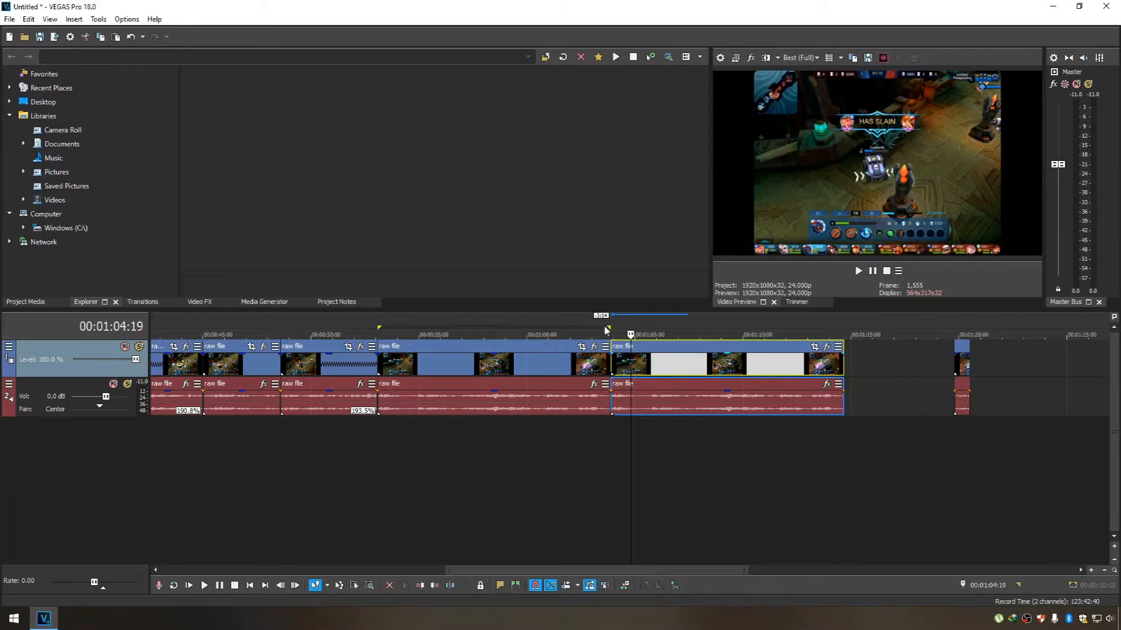
Scan across the highlight and its copy, and reverse the video of the copy.
left_click(495, 316)
left_click_drag(560, 313, 728, 315)
left_click(708, 350)
right_click(708, 351)
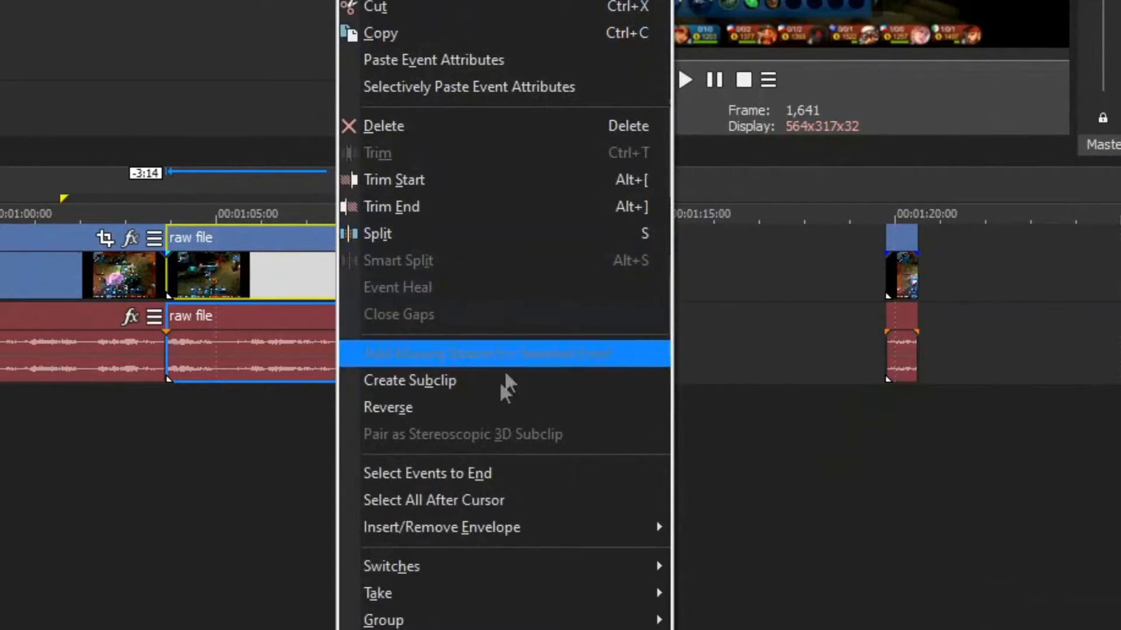
left_click(576, 418)
left_click(490, 514)
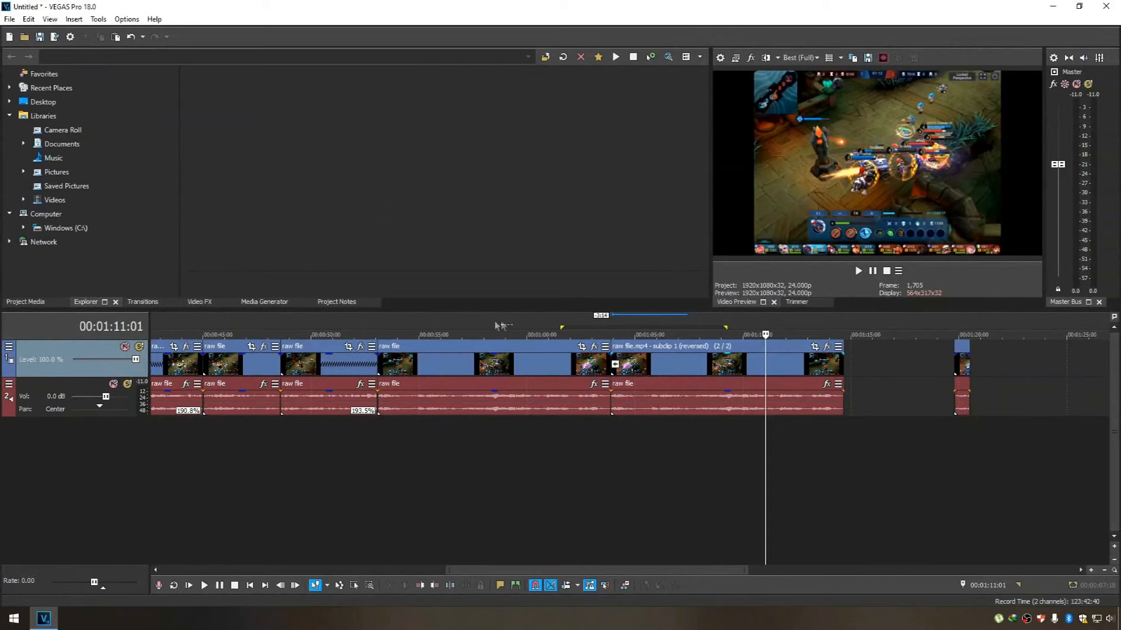
Time-stretch the reversed copy to 253.9% speed so that it ends at 00:01:08:03, and scan through the result.
left_click(471, 326)
left_click_drag(550, 320, 845, 301)
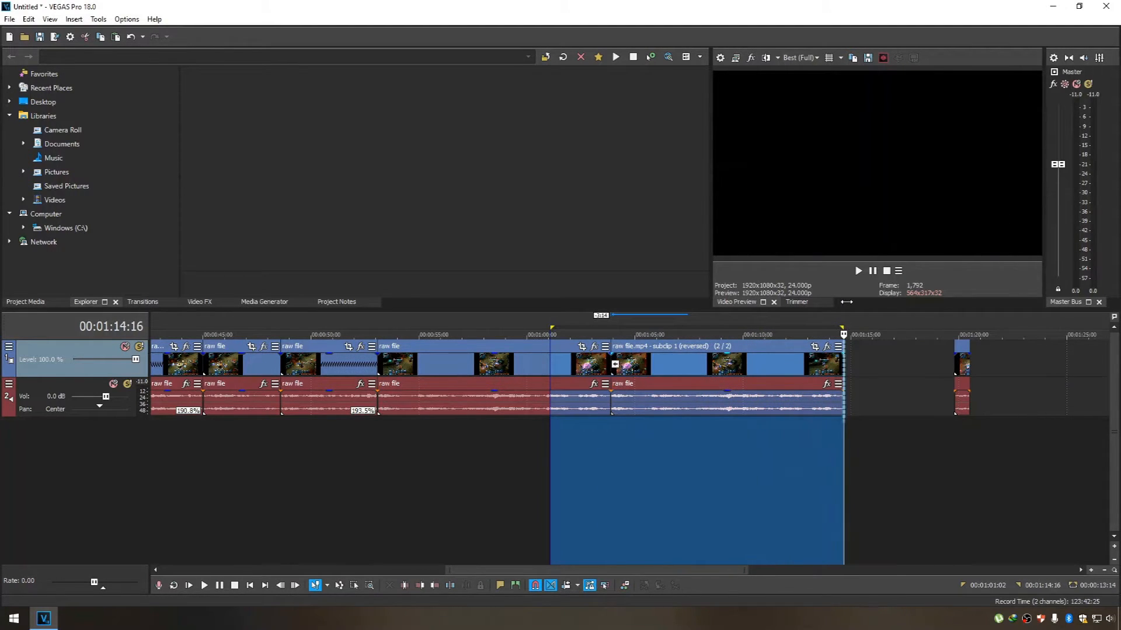
left_click(786, 438)
left_click(703, 355)
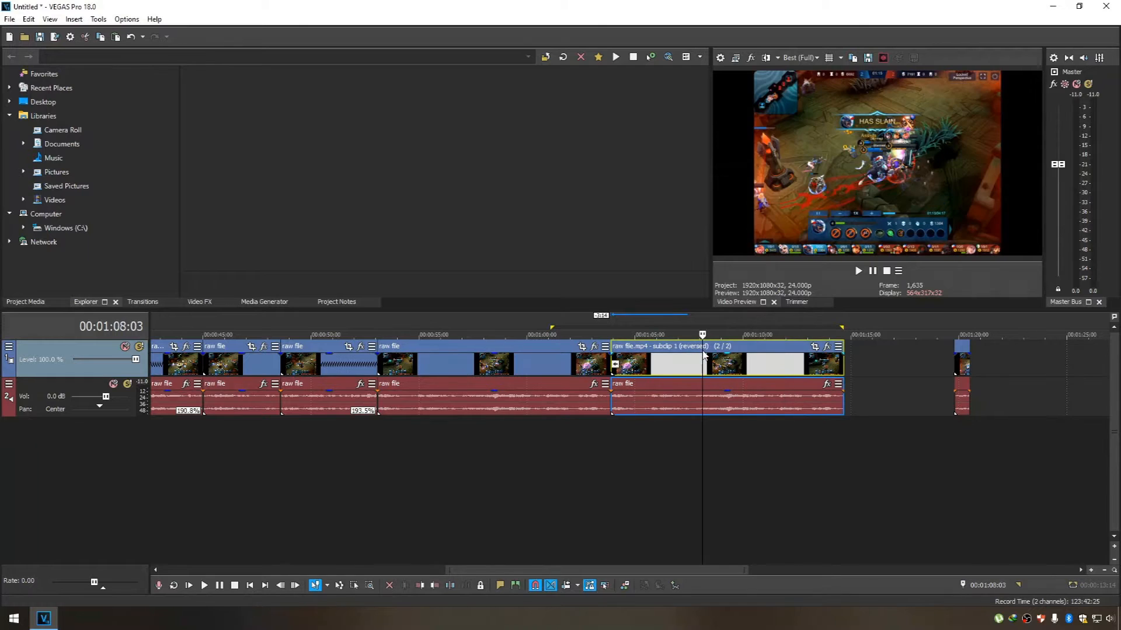
left_click_drag(844, 364, 703, 365)
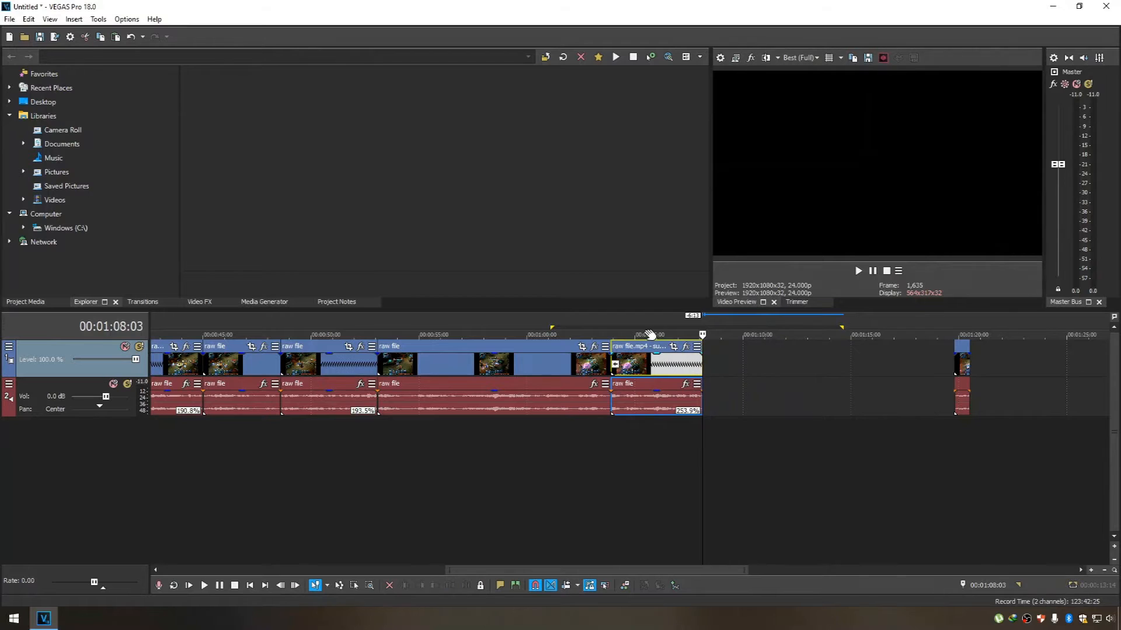
left_click(609, 326)
left_click_drag(611, 324, 706, 320)
key("space")
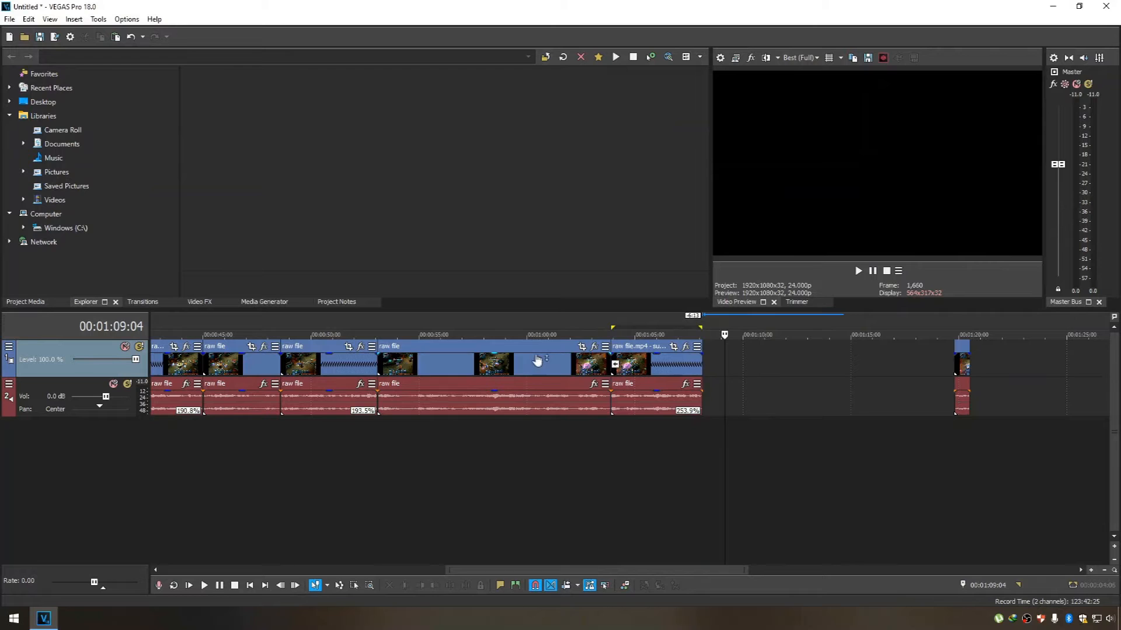
Place another copy of the normal highlight clip directly behind the reversed one and move the leftover end piece 5:05 further away.
left_click(530, 357)
key("ctrl+c")
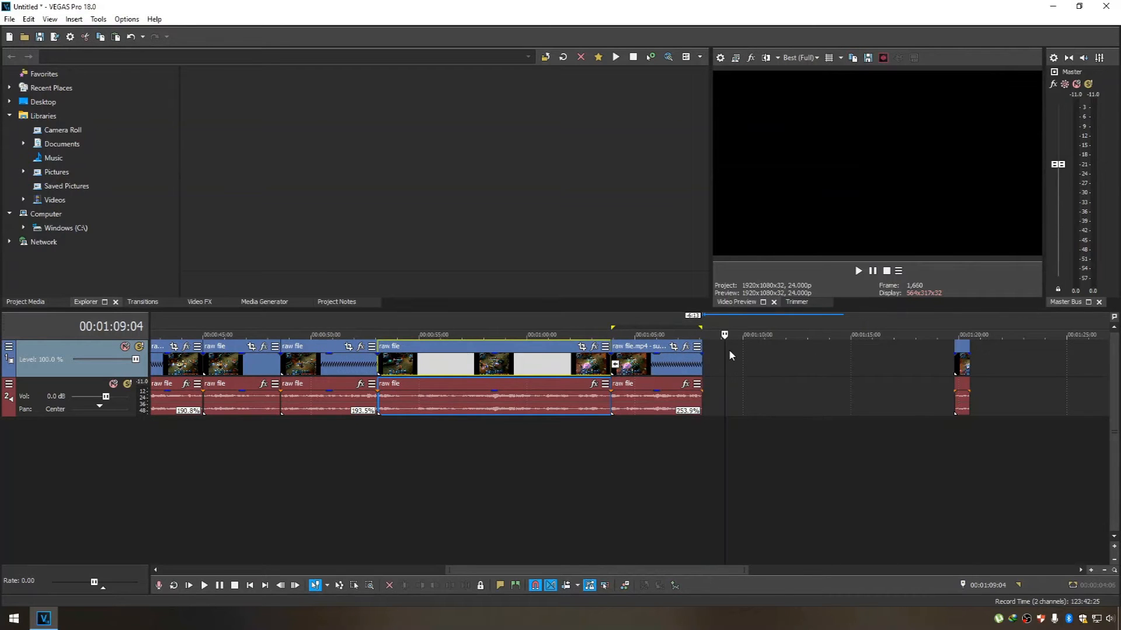
left_click(729, 349)
key("ctrl+v")
left_click_drag(793, 362, 773, 356)
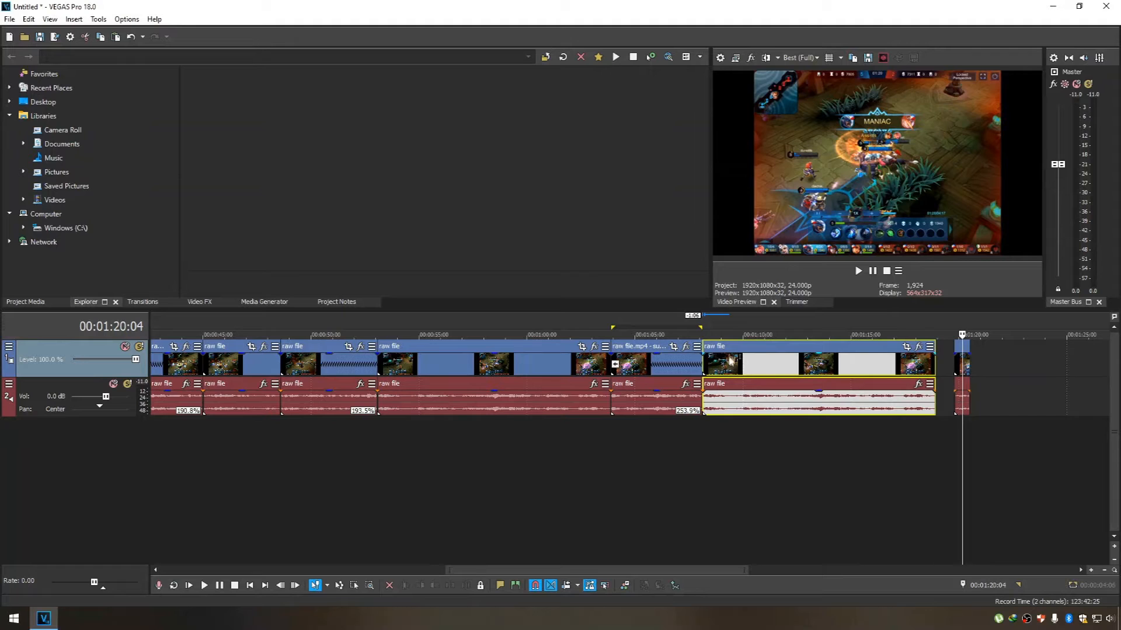
left_click(703, 325)
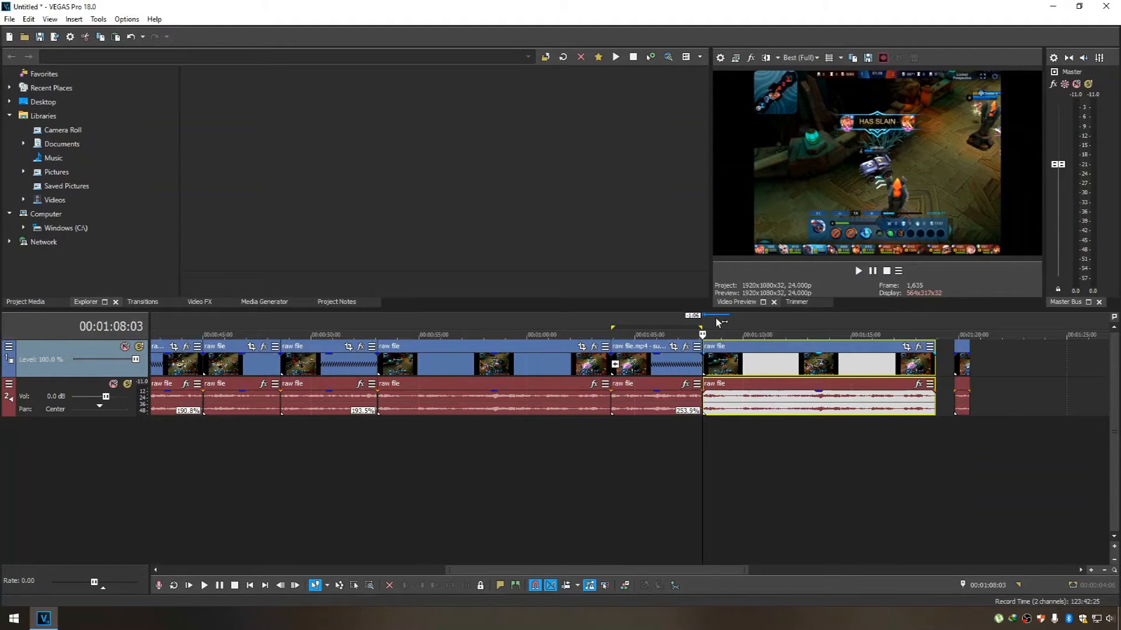
left_click_drag(960, 358, 1073, 358)
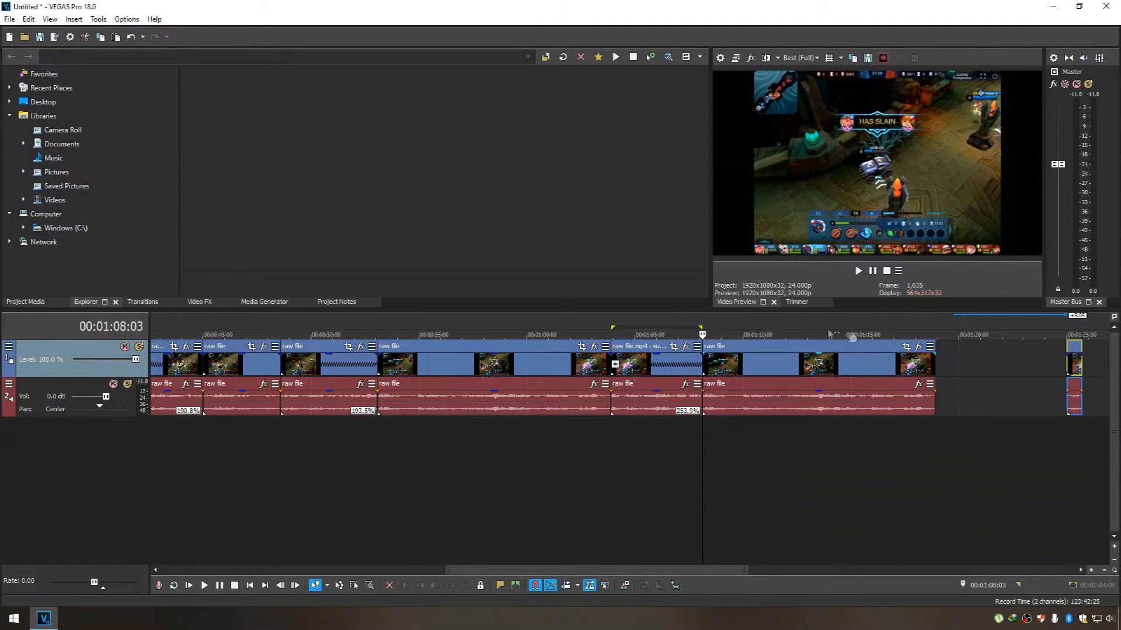
Scan across the normal-speed highlight copy behind the reversed replay, from its start to its end.
left_click_drag(704, 319, 922, 319)
left_click(850, 353)
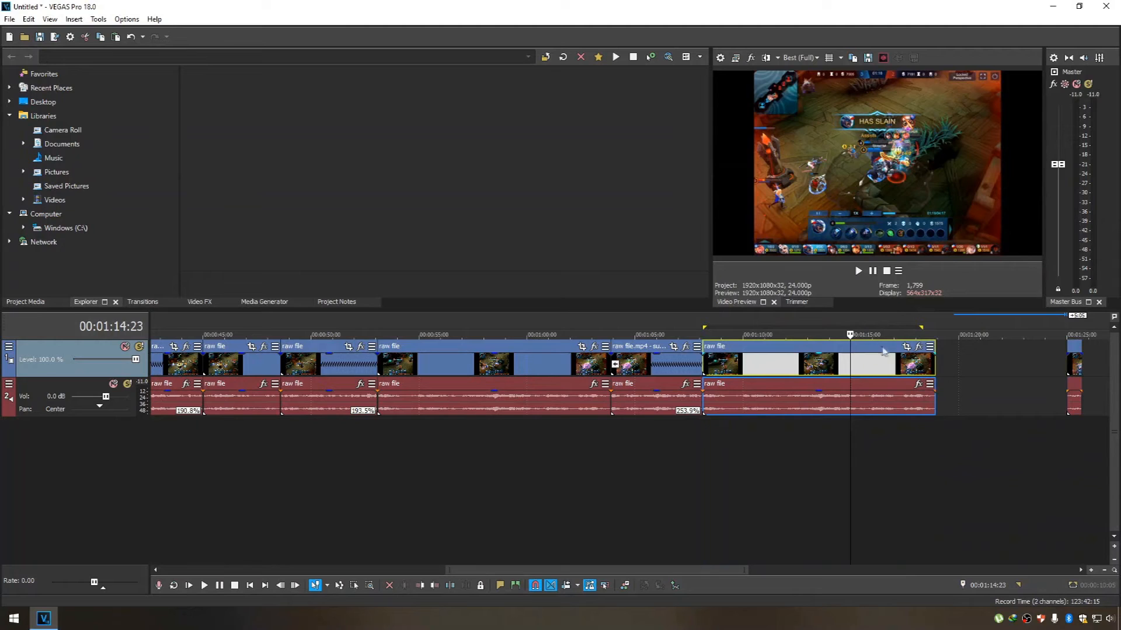
left_click(936, 366, "shift")
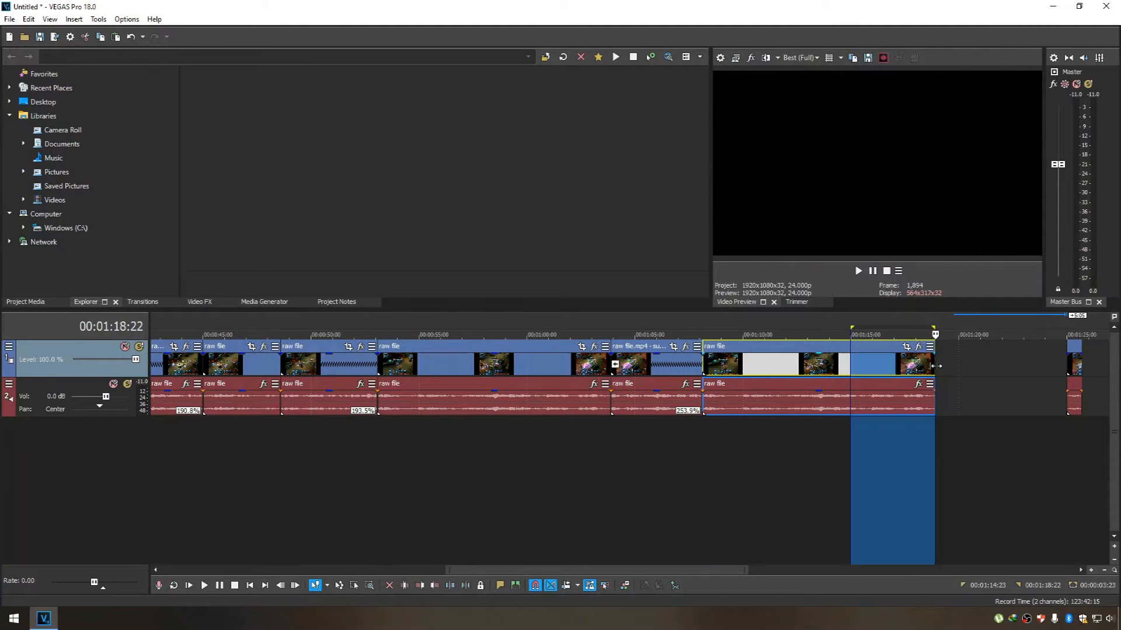
left_click(952, 364)
left_click(846, 361)
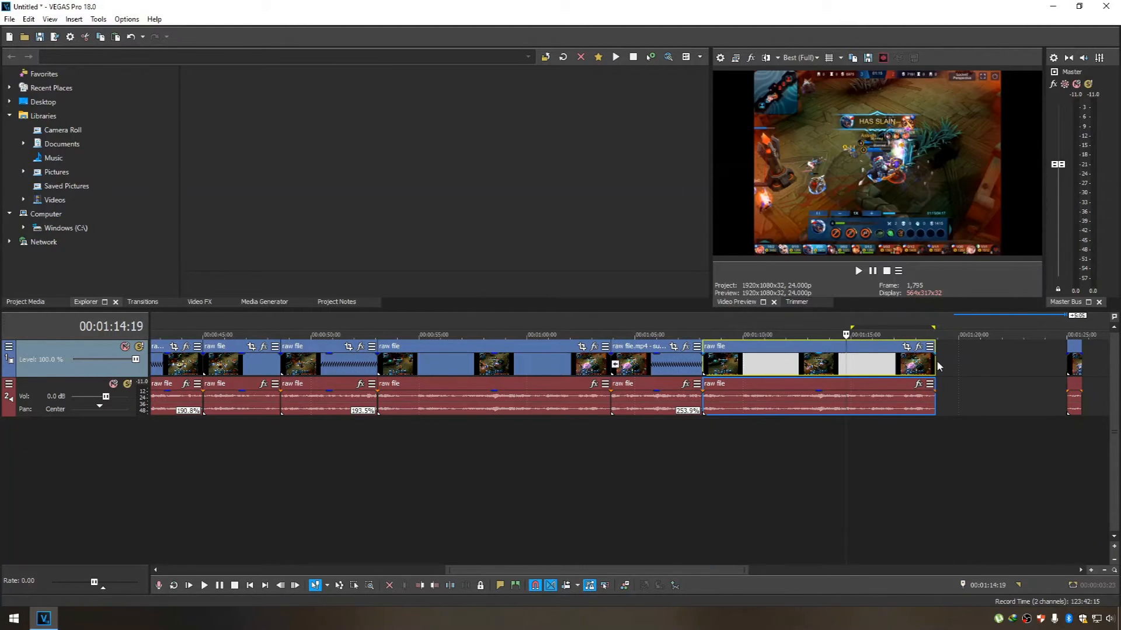
left_click(816, 354)
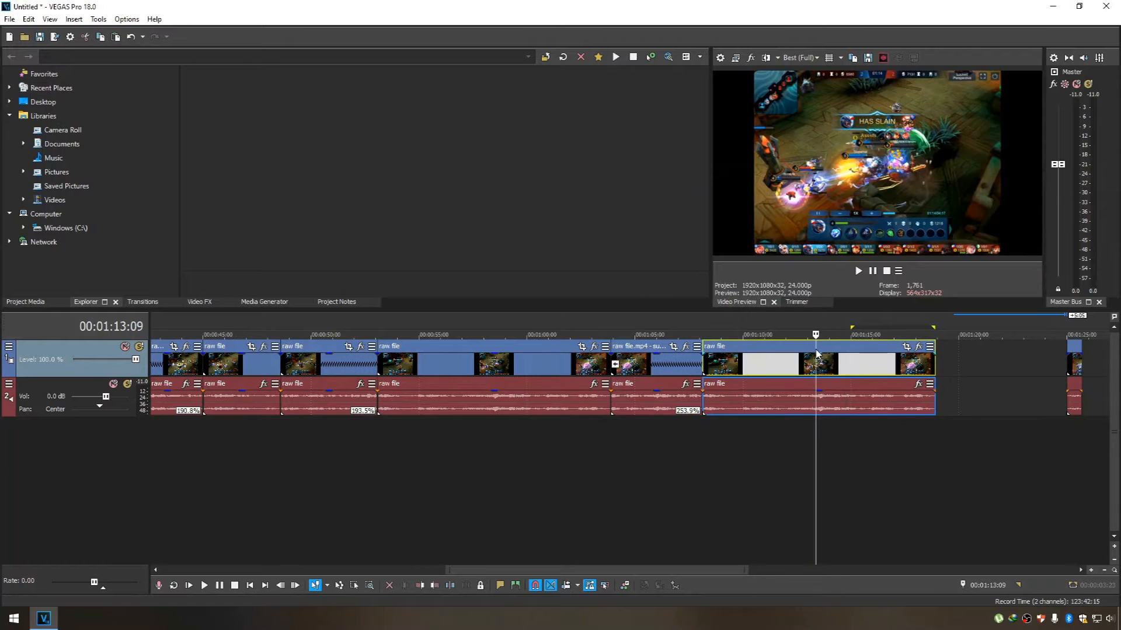
Paste another highlight copy, move the leftover end piece 10:01 further away, and place the new copy behind the normal-speed one with a gap.
left_click(978, 351)
key("ctrl+v")
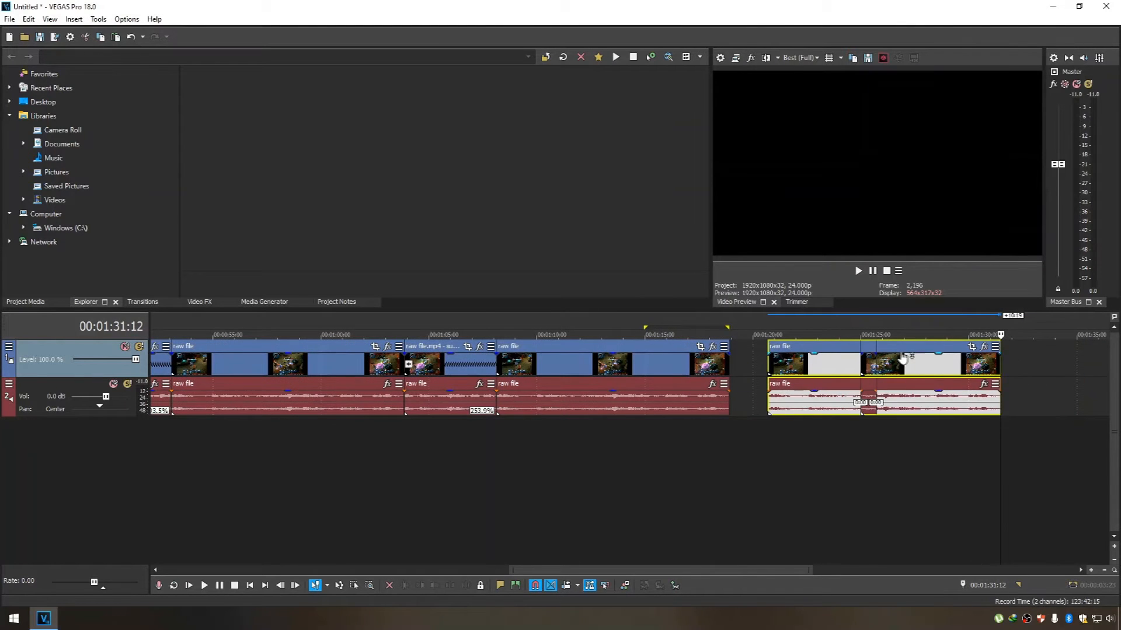
left_click_drag(924, 352, 752, 366)
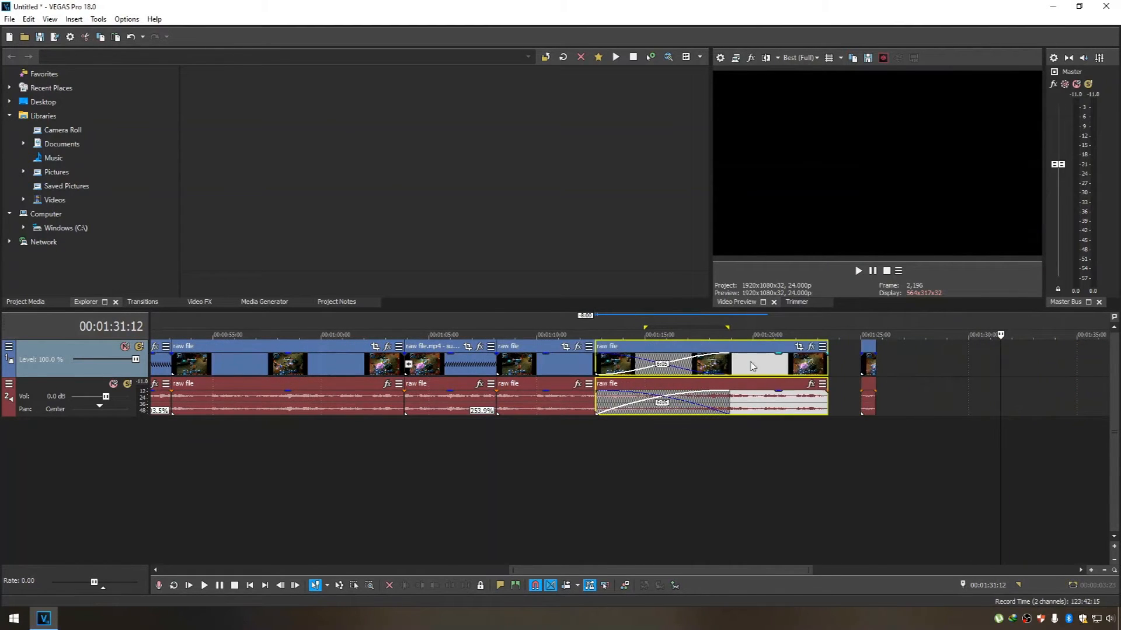
left_click_drag(863, 346, 1089, 367)
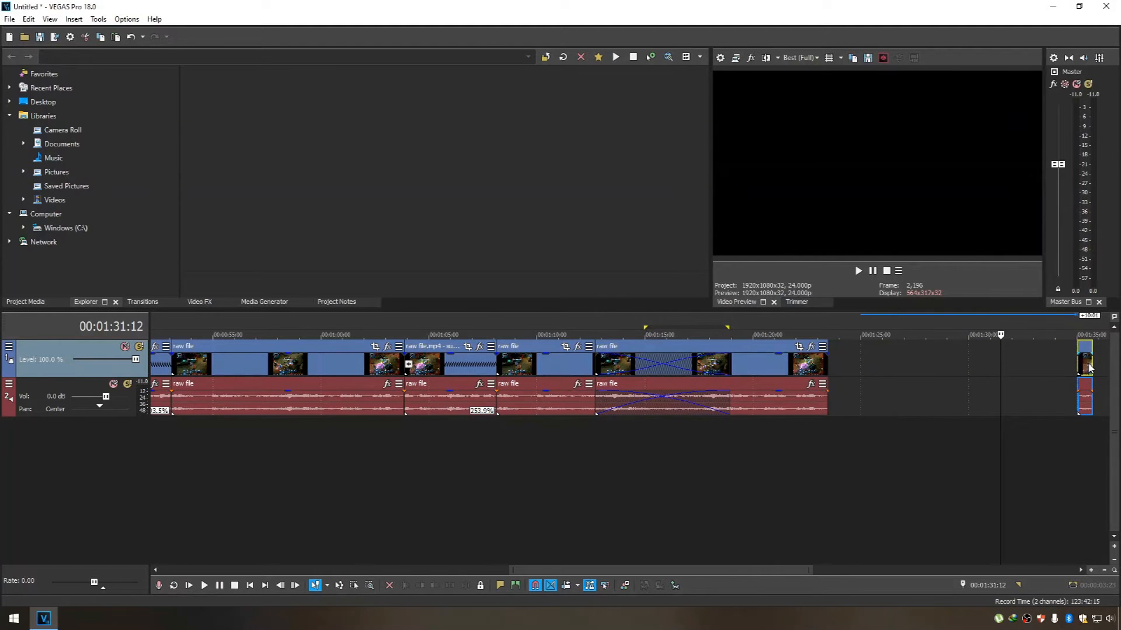
left_click_drag(715, 355, 909, 355)
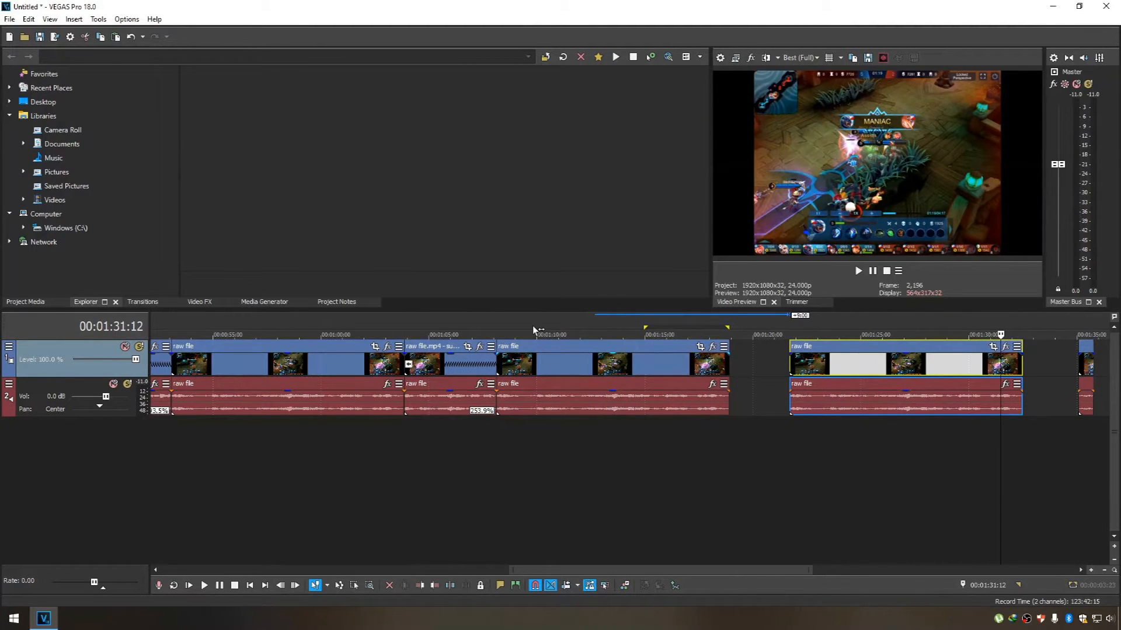
Time-stretch the normal-speed highlight copy directly behind the reversed replay to 47.9% speed.
left_click(534, 330)
left_click(499, 325)
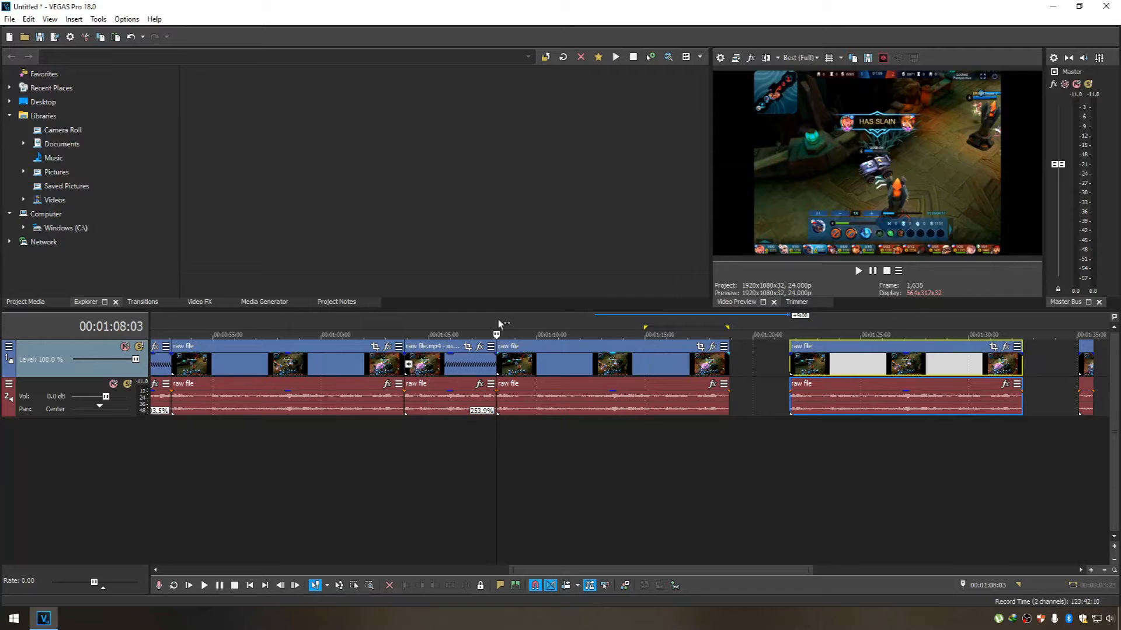
left_click_drag(499, 325, 501, 320)
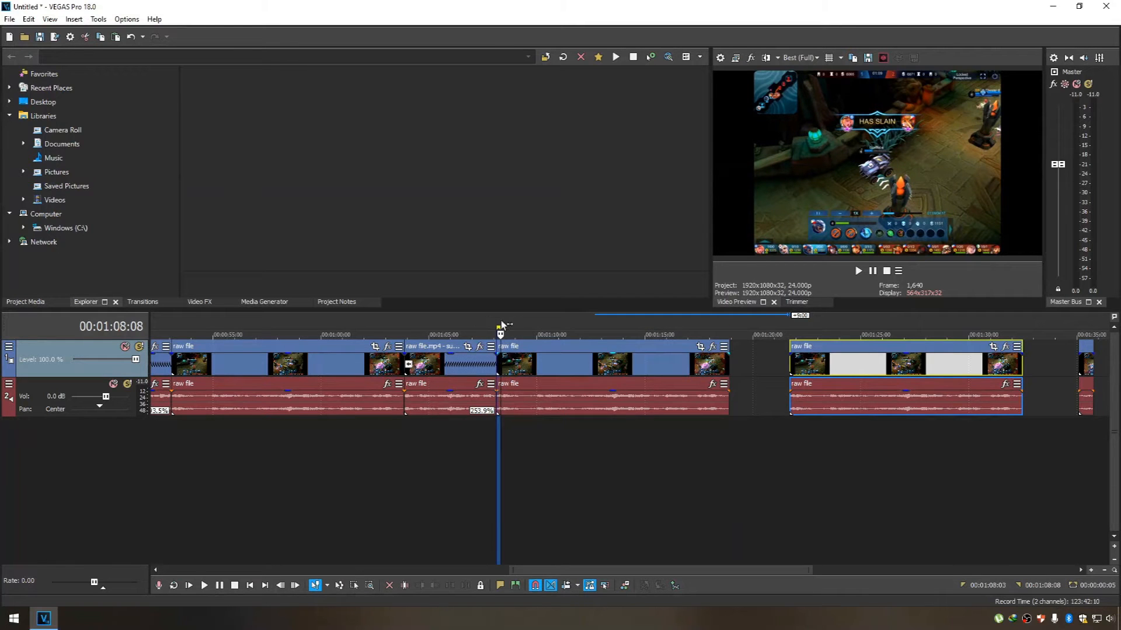
left_click(660, 348)
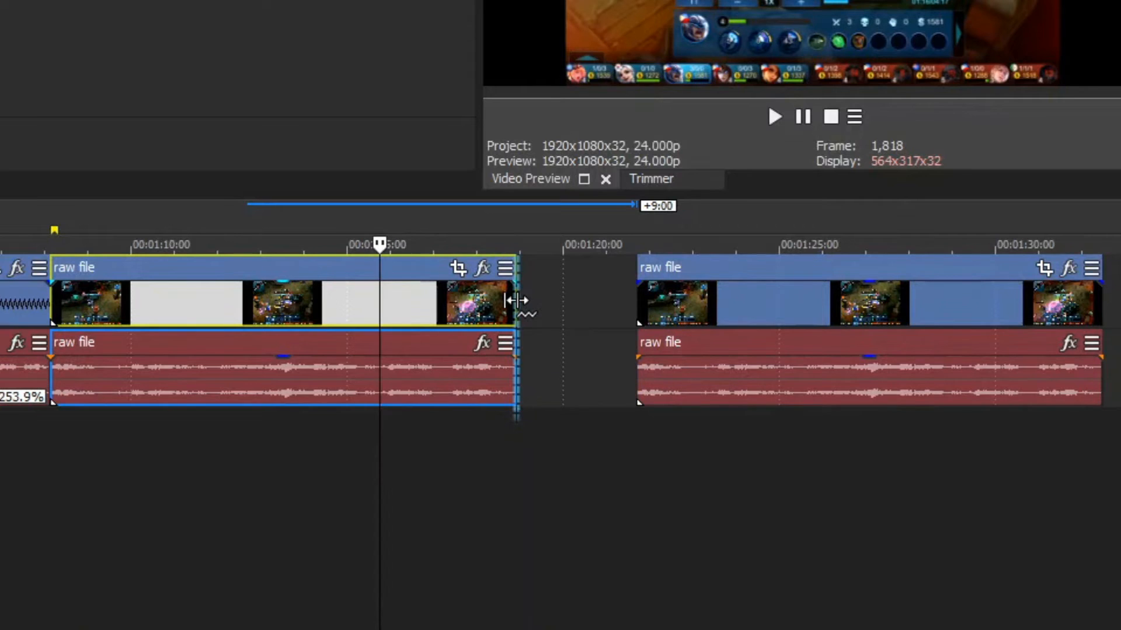
left_click_drag(523, 300, 1018, 285)
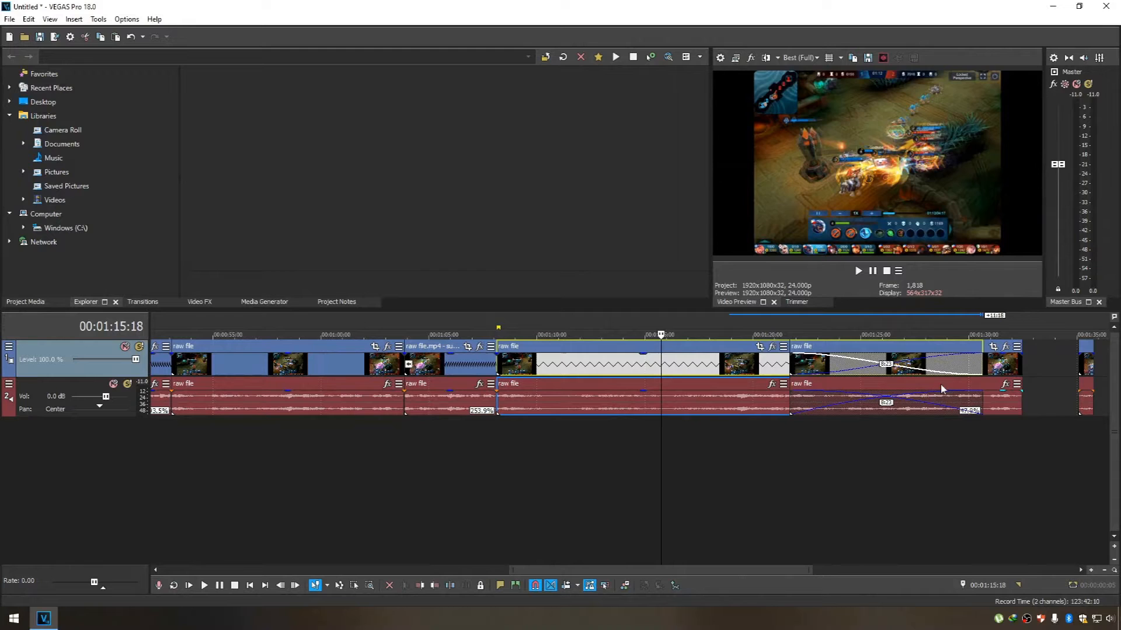
Move the leftover end piece and the last highlight copy further along the timeline so that both clear the slowed clip.
left_click(1068, 397)
left_click_drag(796, 569, 982, 554)
left_click_drag(497, 349, 849, 350)
left_click(375, 353)
left_click_drag(385, 351, 679, 346)
left_click(328, 362)
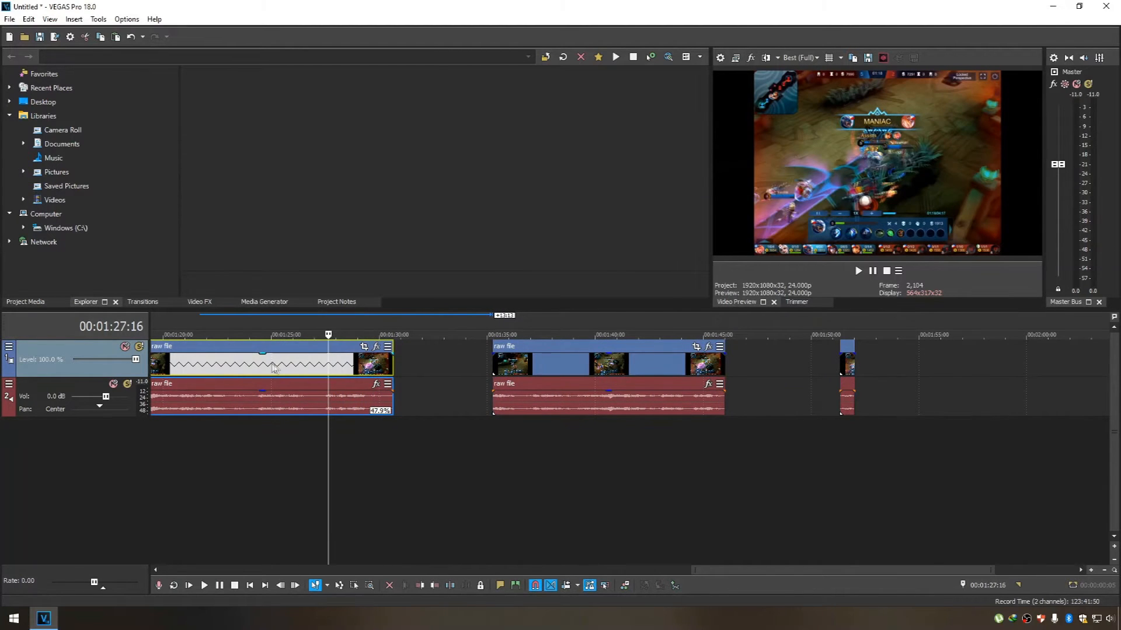
Move the last highlight copy close behind the 47.9% clip, split it at 00:01:35:05, and move its second part 4:22 further away.
mouse_move(497, 348)
left_mouse_down()
mouse_move(407, 343)
mouse_move(412, 320)
mouse_move(532, 319)
mouse_move(446, 317)
mouse_move(492, 311)
left_mouse_up()
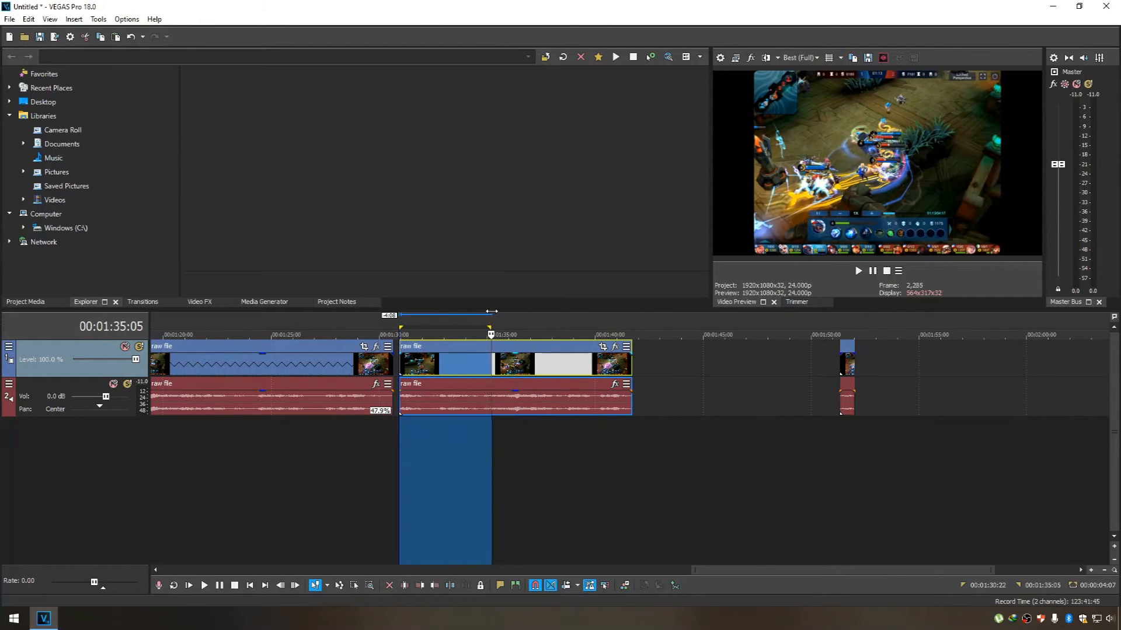
key("s")
left_click_drag(522, 348, 629, 349)
left_click(410, 322)
left_click(400, 321)
left_click_drag(399, 321, 489, 320)
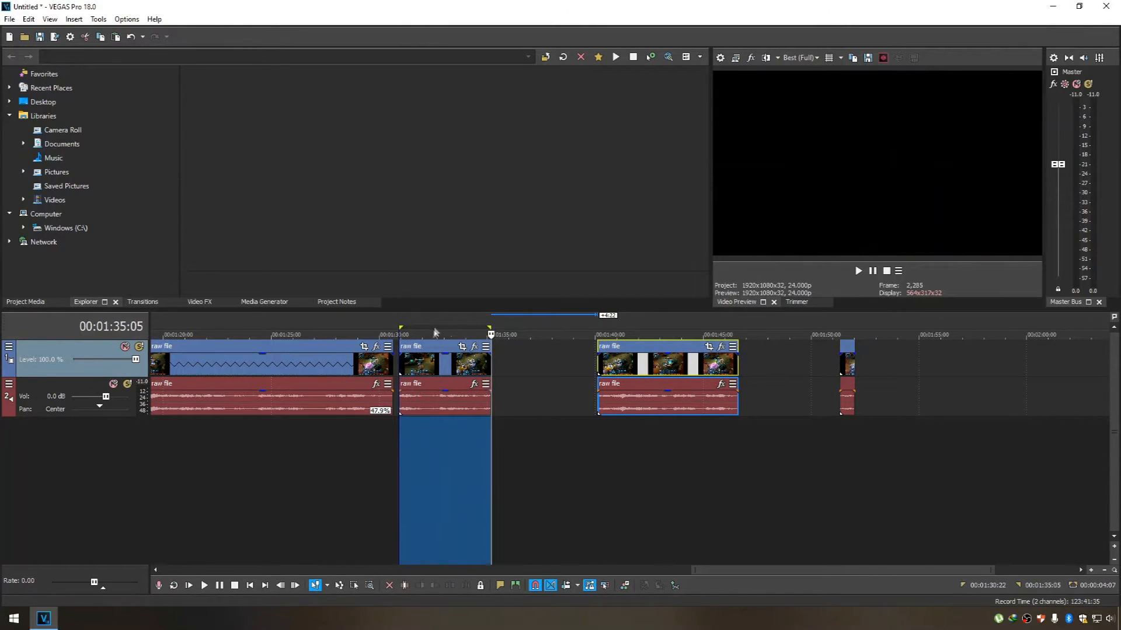
Move the second part of the split highlight 4:07 further away and paste a copy of the first part into the gap.
left_click(437, 350)
left_click_drag(614, 355, 708, 354)
left_click(423, 349)
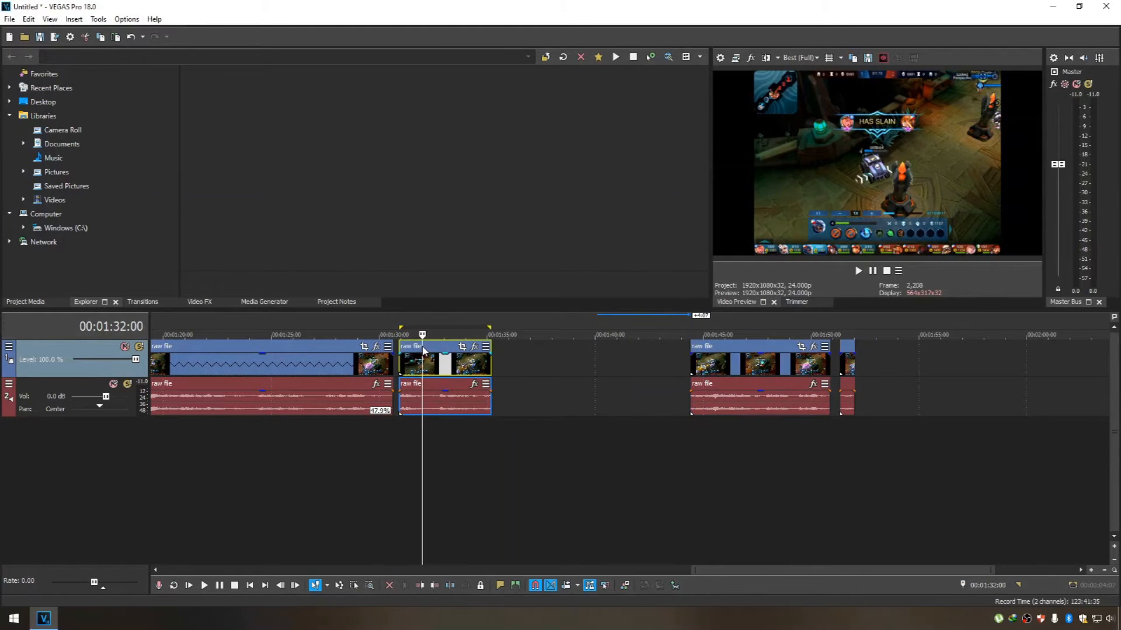
left_click(519, 371)
key("ctrl+v")
Shift the pasted copy toward the second part, then butt the first part against the 47.9% clip and time-stretch it to 51.0% speed.
left_click_drag(547, 356, 633, 356)
left_click_drag(431, 348, 425, 347)
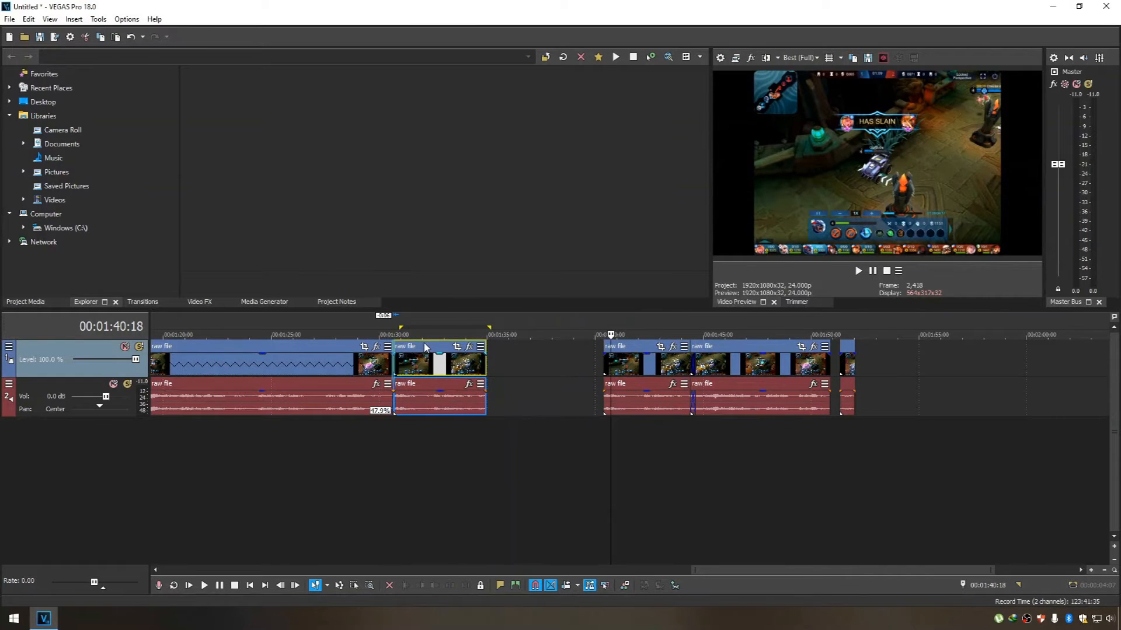
left_click_drag(485, 366, 574, 366)
Move the end piece and second part further away, place the pasted copy directly behind the 51.0% clip, and stretch it to 38.9% speed.
left_click_drag(847, 352, 1036, 352)
left_click_drag(767, 349, 921, 350)
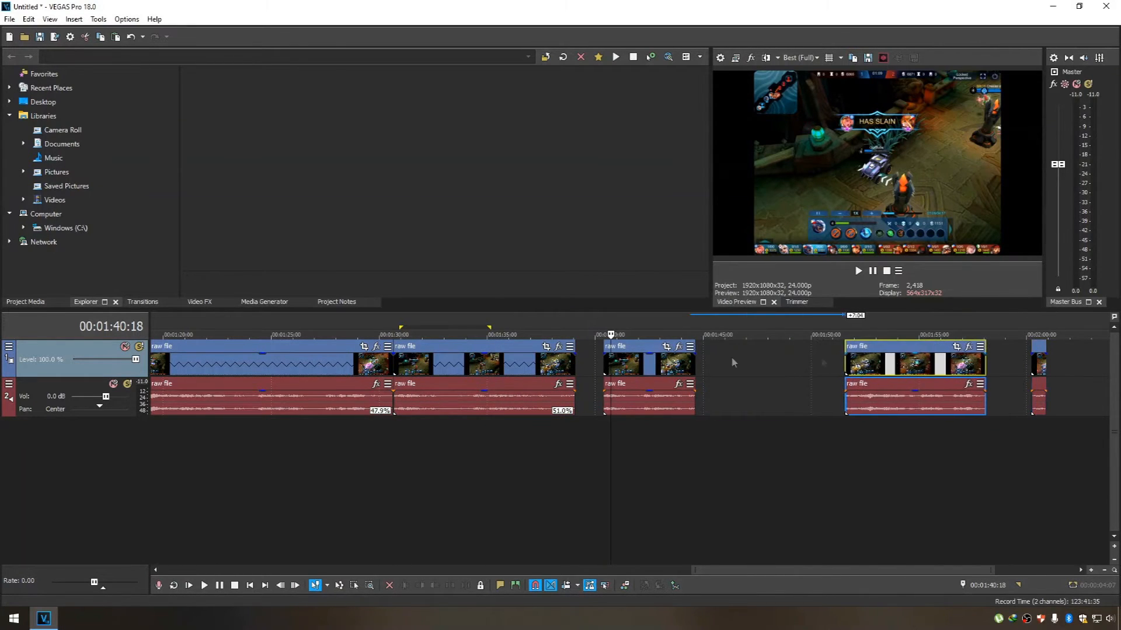
left_click_drag(611, 347, 598, 349)
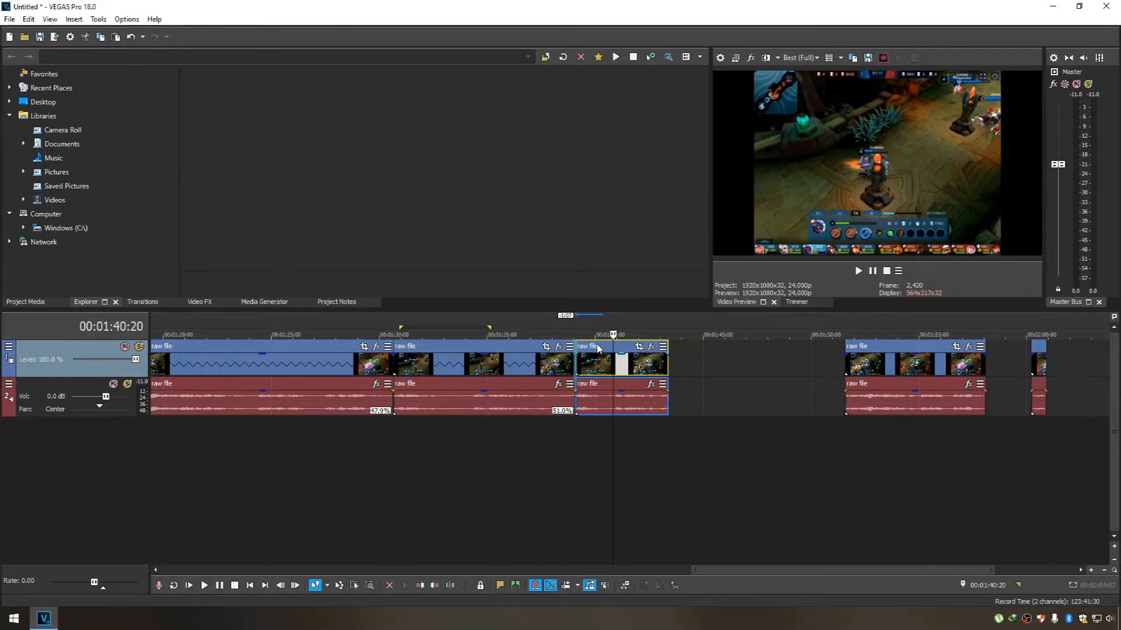
left_click_drag(689, 364, 834, 365)
Place the second highlight part directly behind the 38.9% clip and time-stretch it to 64.5% speed so that it reaches the end piece.
left_click(903, 362)
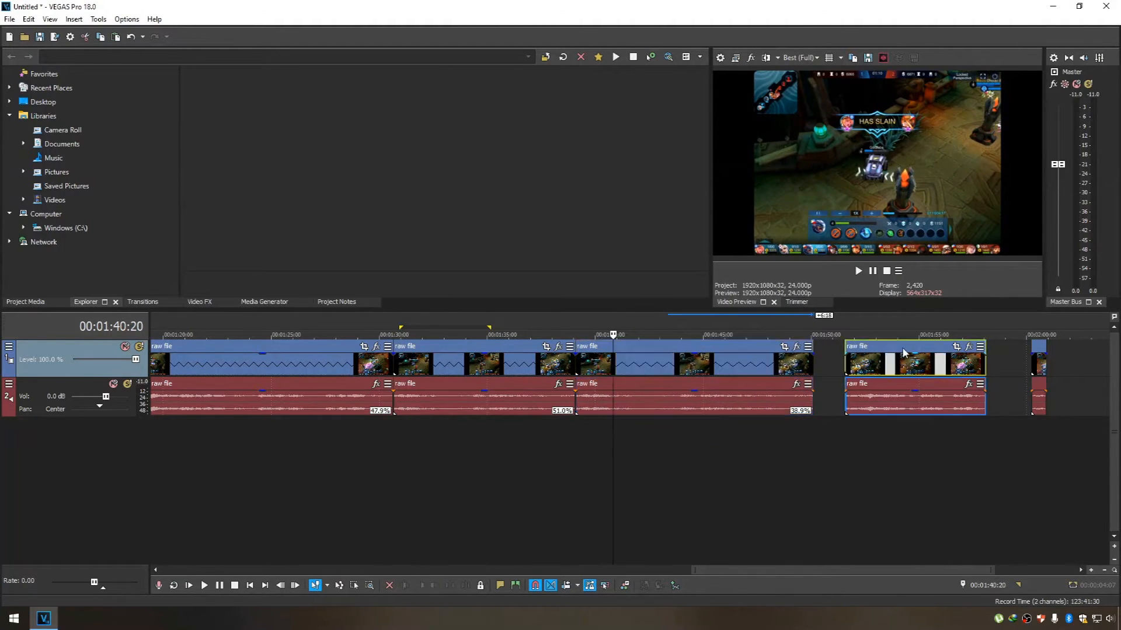
left_click_drag(903, 362, 888, 351)
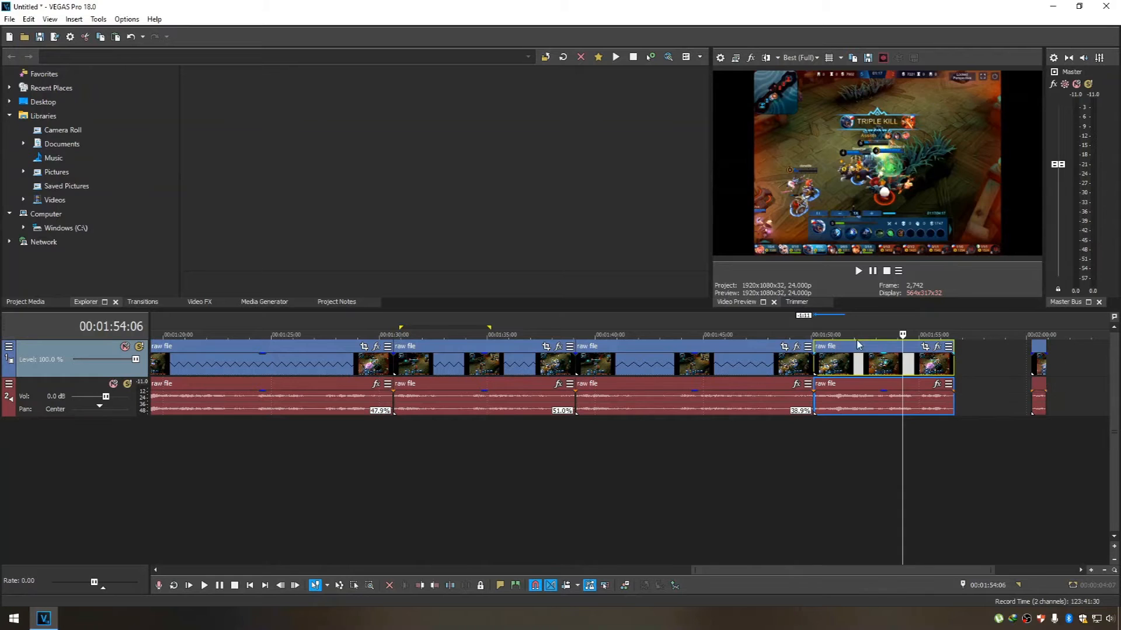
left_click(814, 334)
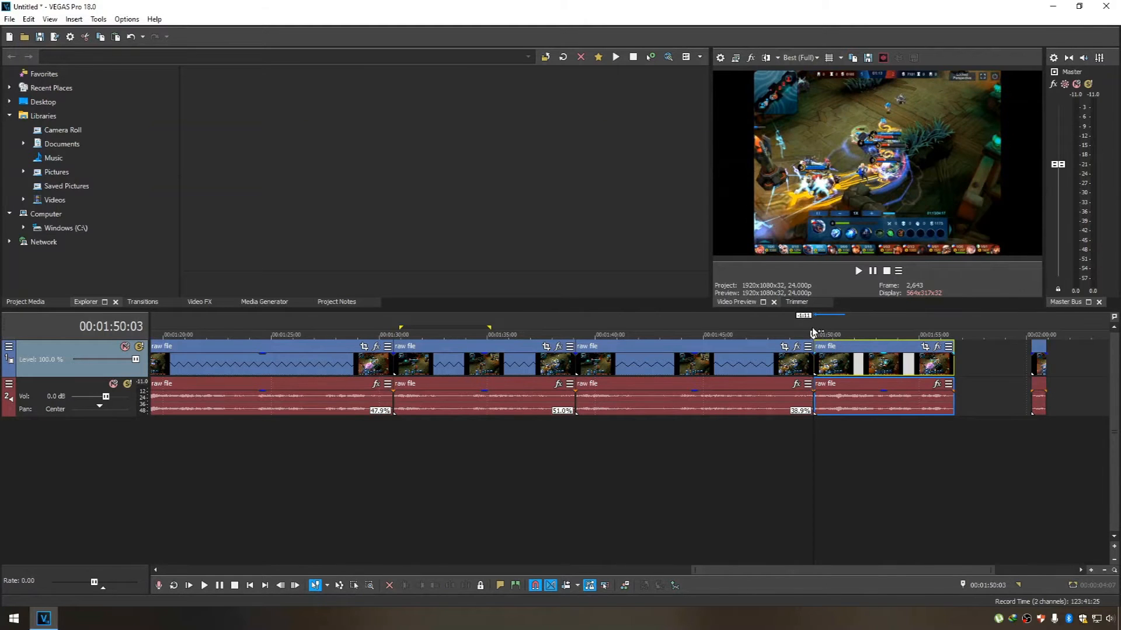
left_click_drag(817, 327, 936, 324)
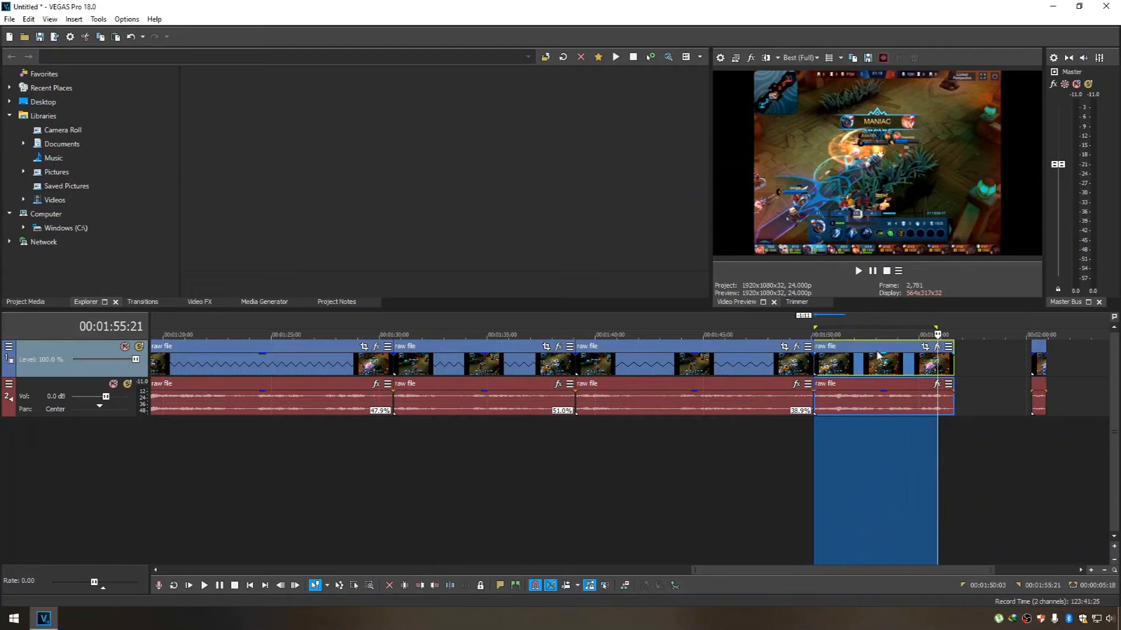
left_click(876, 354)
left_click_drag(955, 365, 1032, 363)
Return to the start of the project and preview the finished edit on the external monitor.
left_click(955, 486)
left_click(1046, 329)
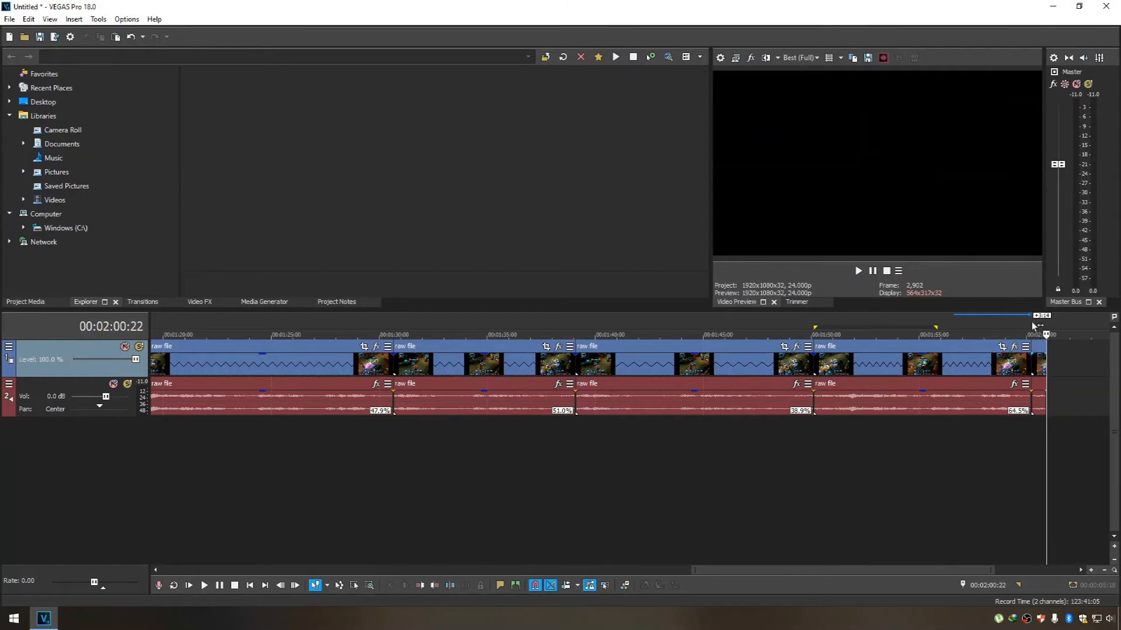
key("ctrl+Home")
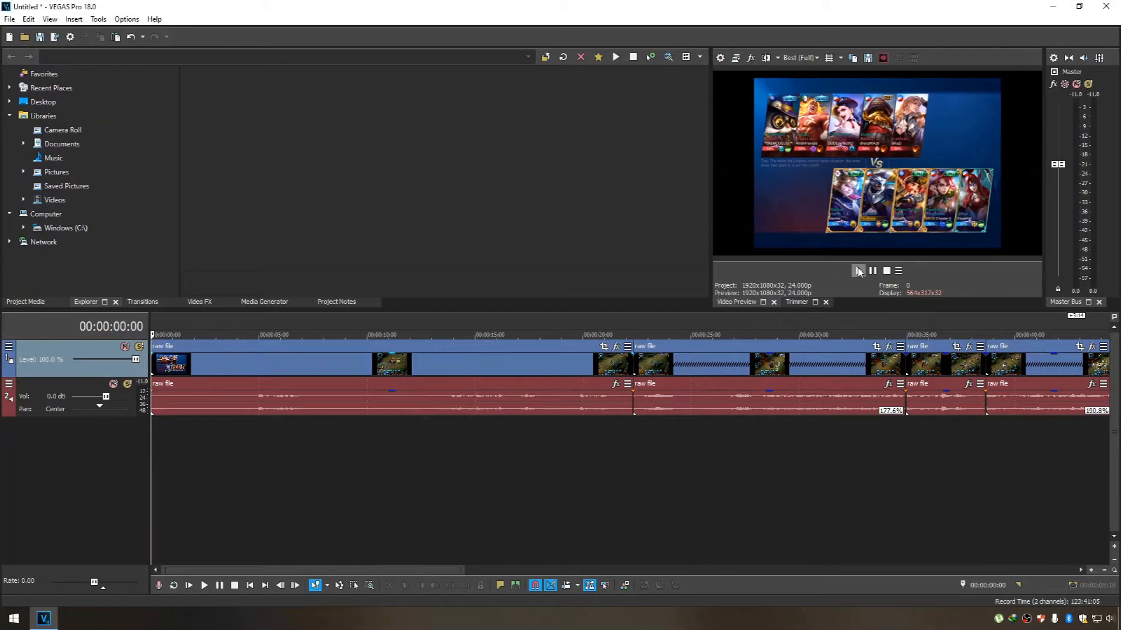
left_click(737, 58)
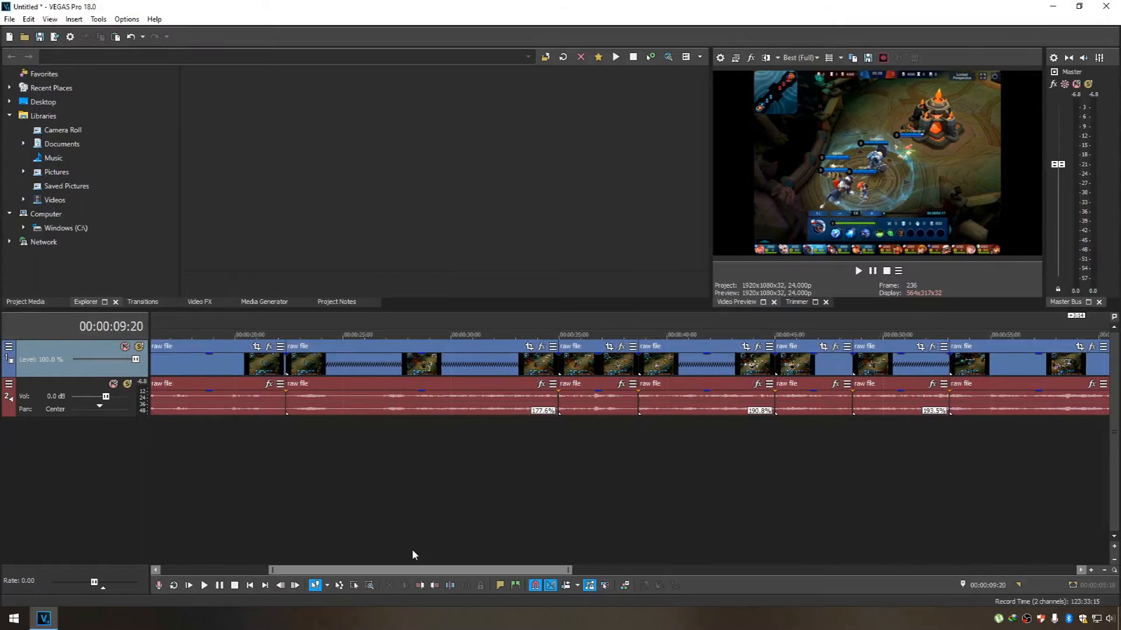
Look over the sped-up clips in the first part of the timeline, including the 190.8% and 177.6% ones.
scroll(418, 544, "down", 3)
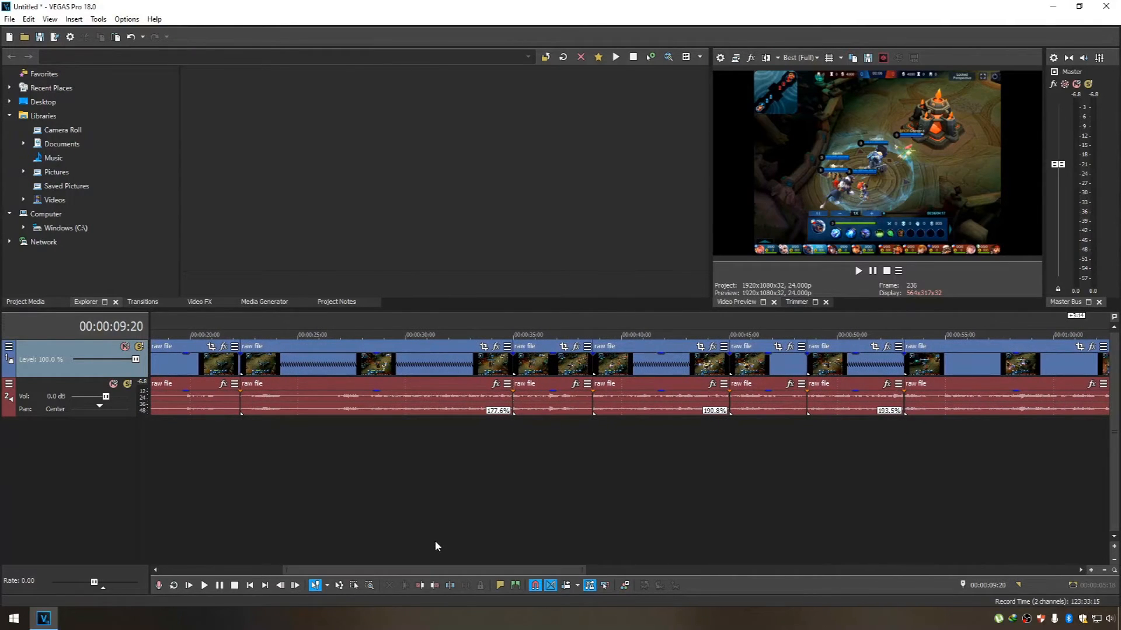
left_click(646, 346)
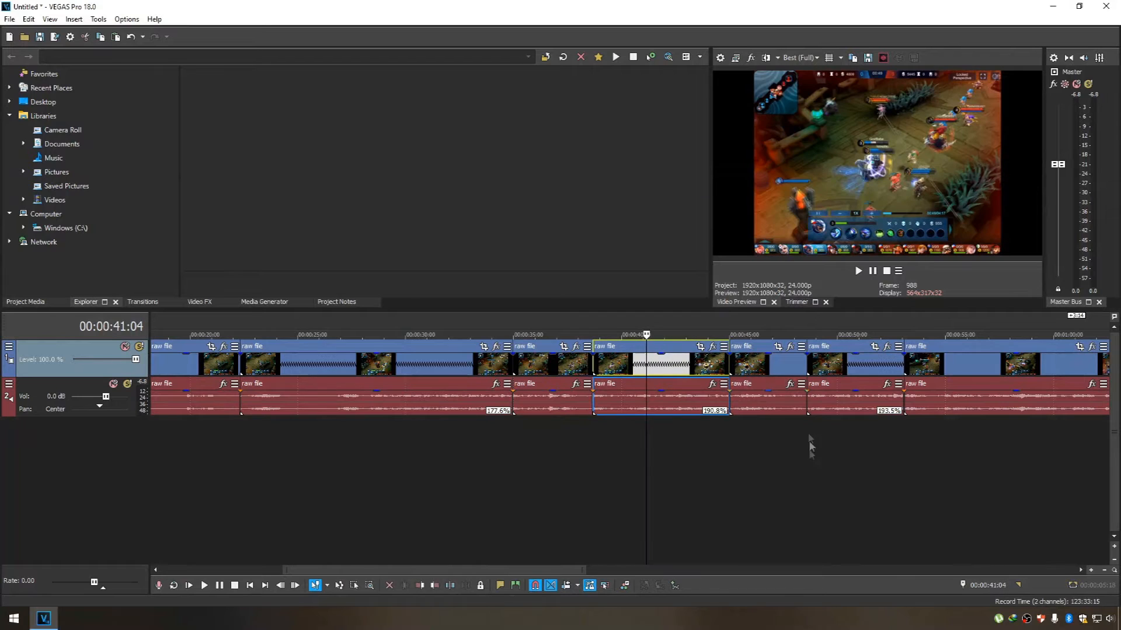
left_click(342, 349)
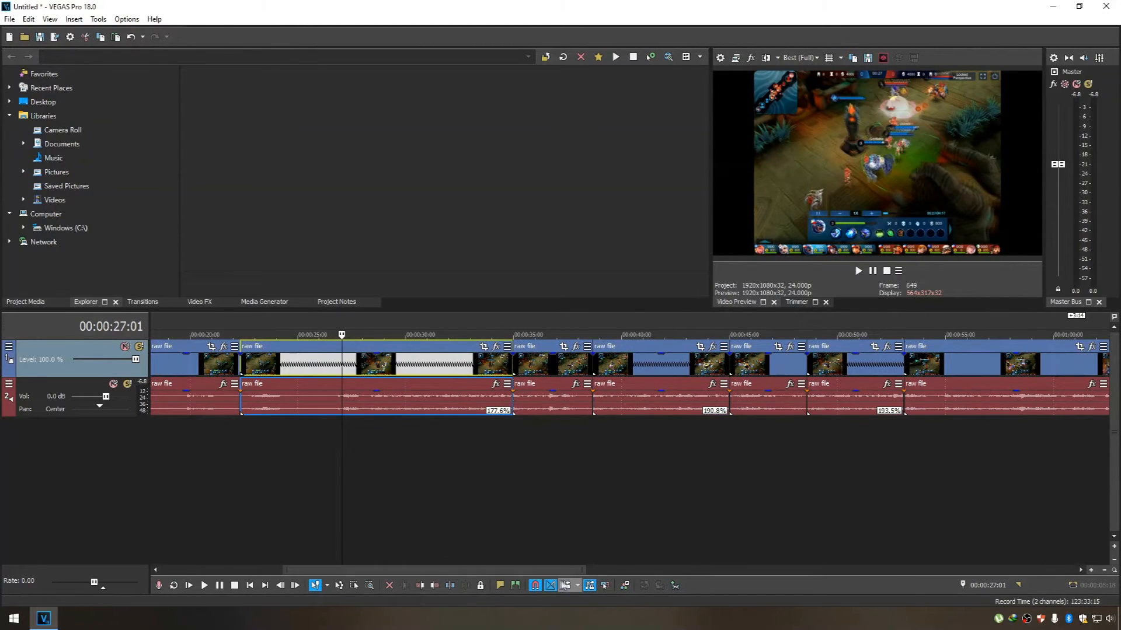
left_click_drag(533, 571, 342, 557)
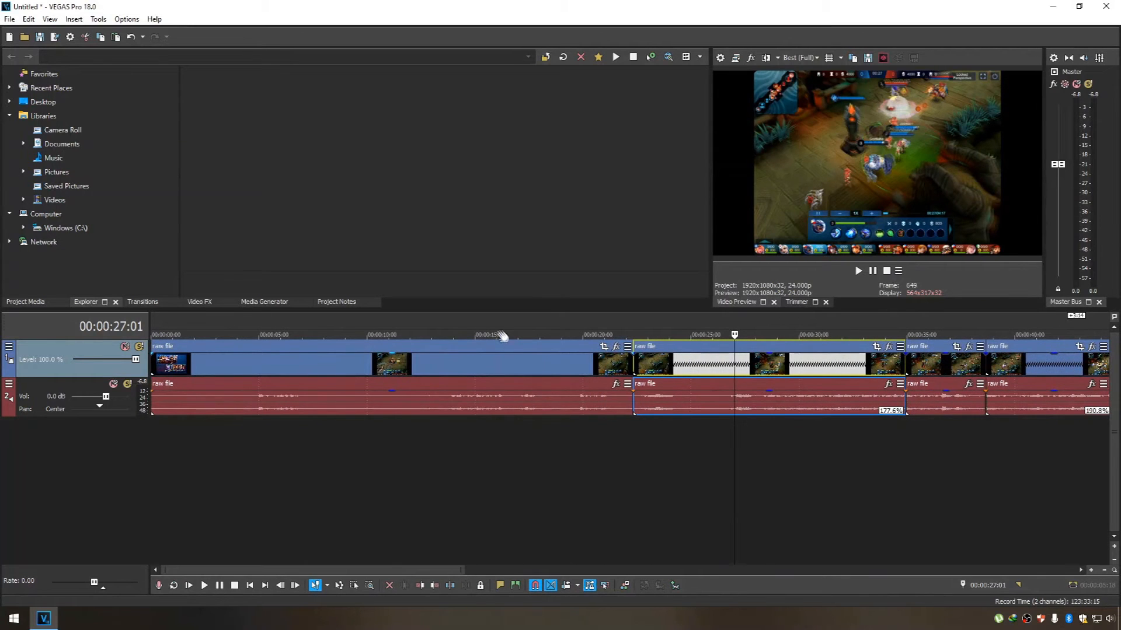
Add the Pitch Shift effect to the audio of the 177.6% clip and shift its pitch by -20 semitones.
left_click(668, 322)
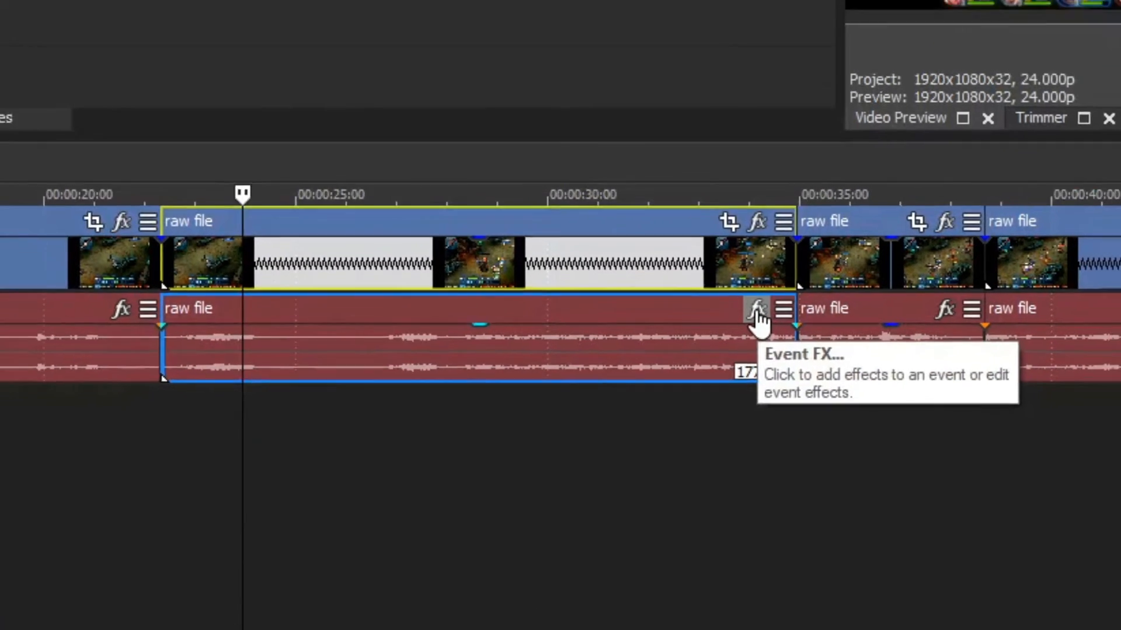
left_click(762, 286)
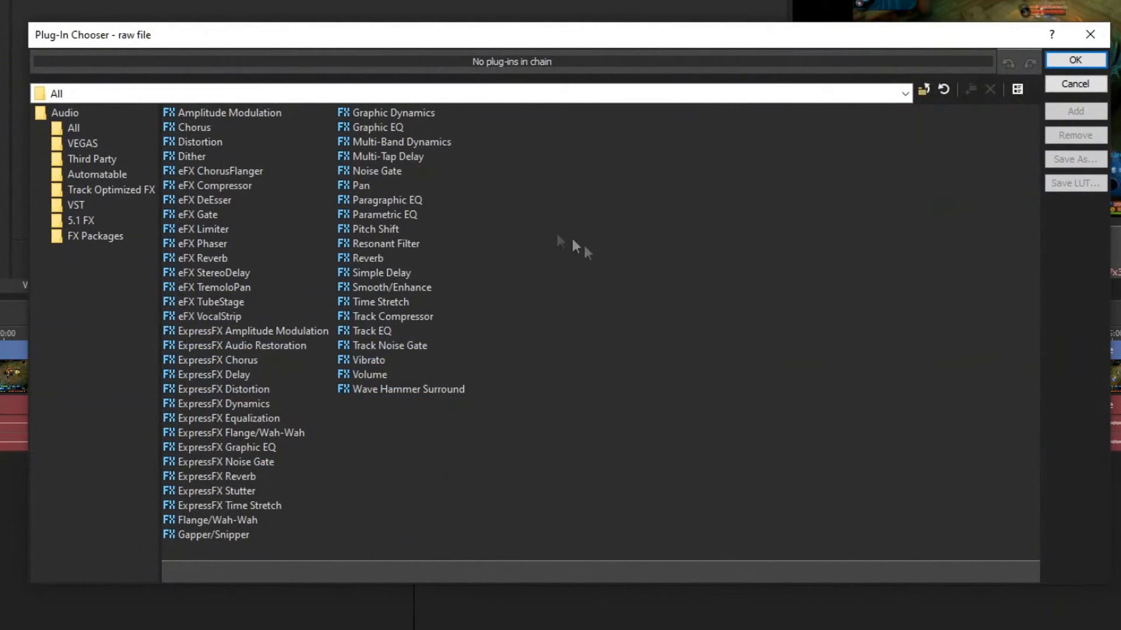
left_click(359, 227)
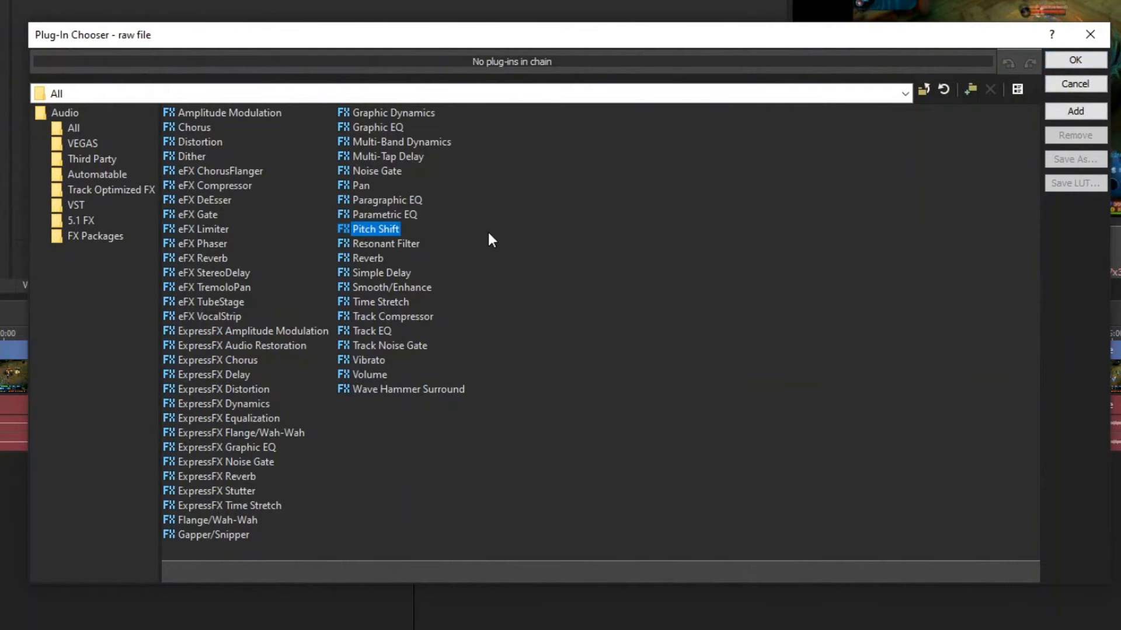
left_click(1067, 61)
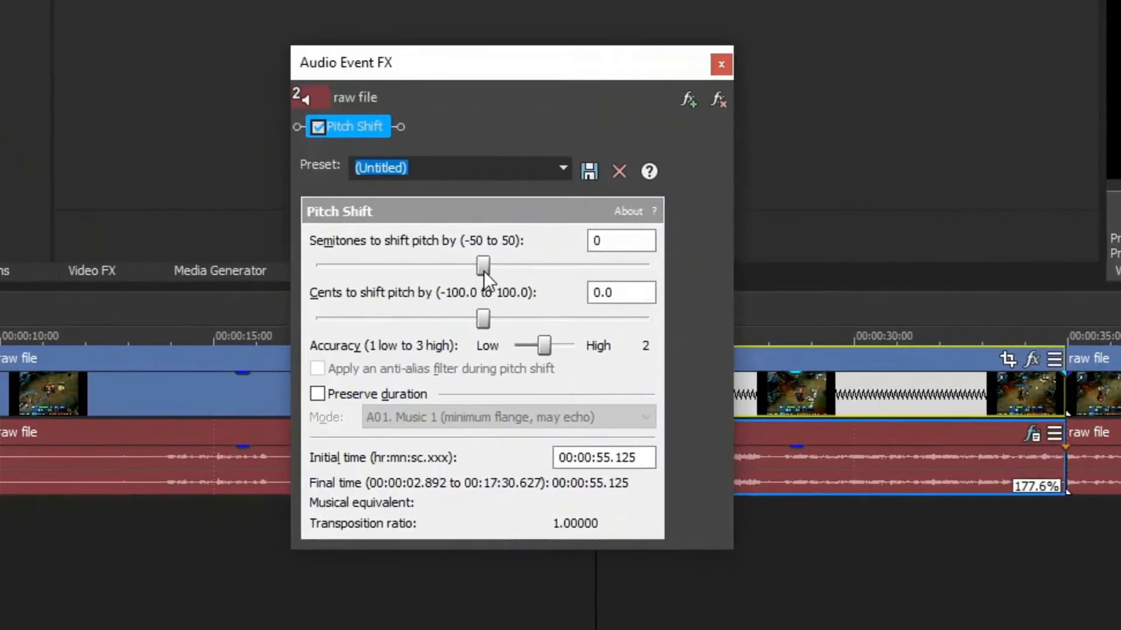
left_click_drag(331, 283, 322, 285)
mouse_move(476, 266)
left_mouse_down()
mouse_move(443, 266)
mouse_move(518, 261)
mouse_move(480, 264)
left_mouse_up()
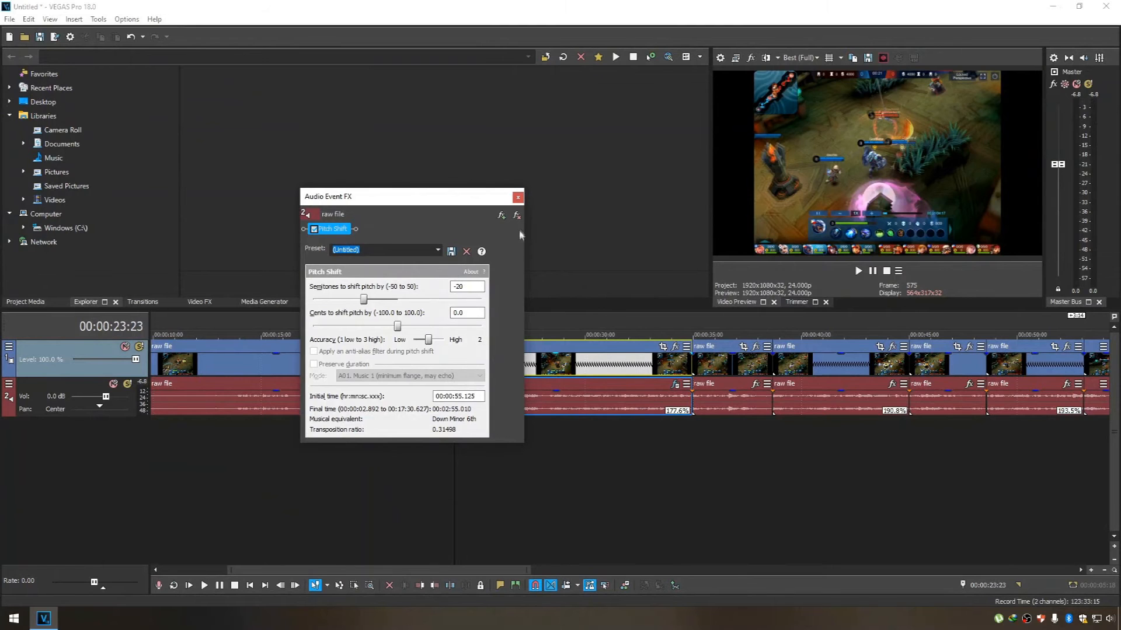
Play back the pitch-shifted 177.6% clip up to the following 190.8% clip to check its sound.
left_click(518, 198)
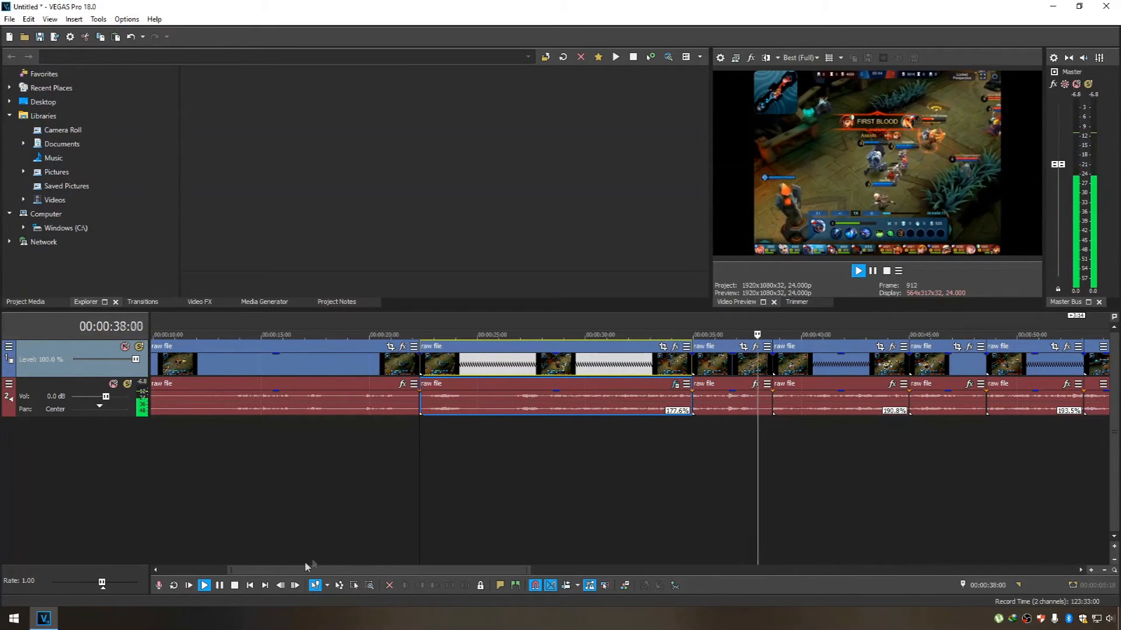
left_click(219, 586)
Add the Pitch Shift effect to the audio of the 190.8% clip and shift its pitch by -20 semitones.
left_click(843, 357)
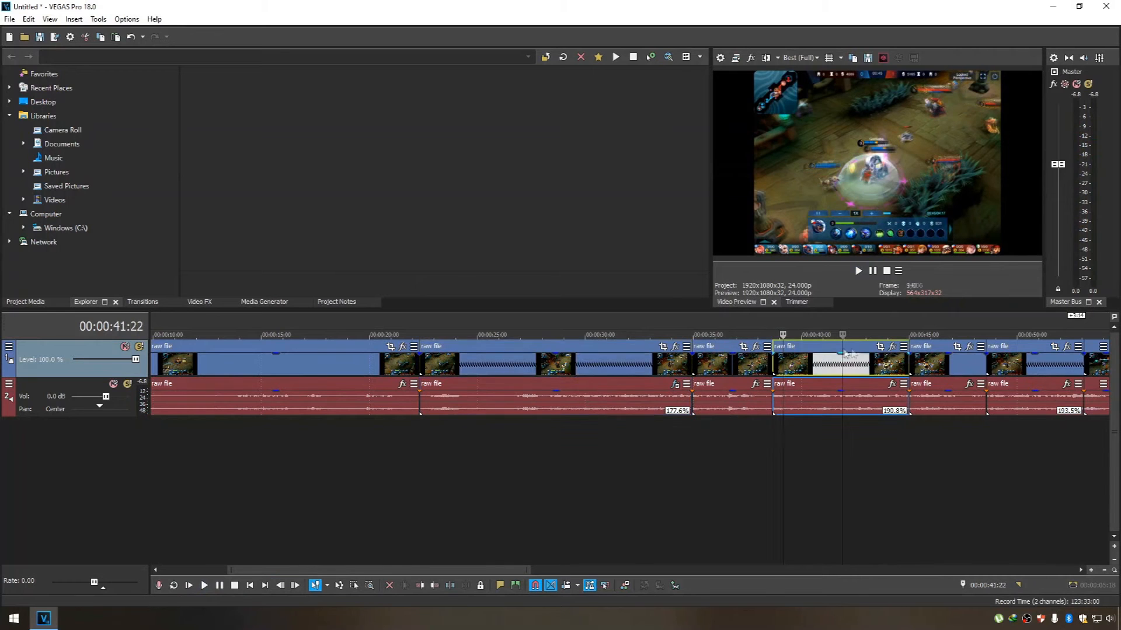
left_click(891, 384)
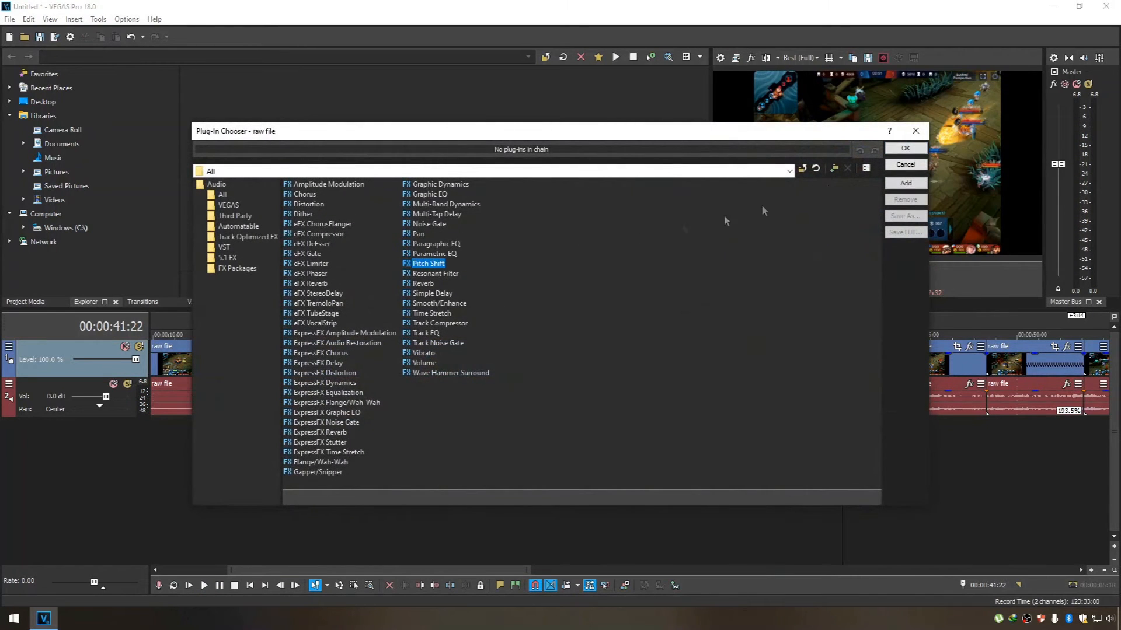
left_click(892, 153)
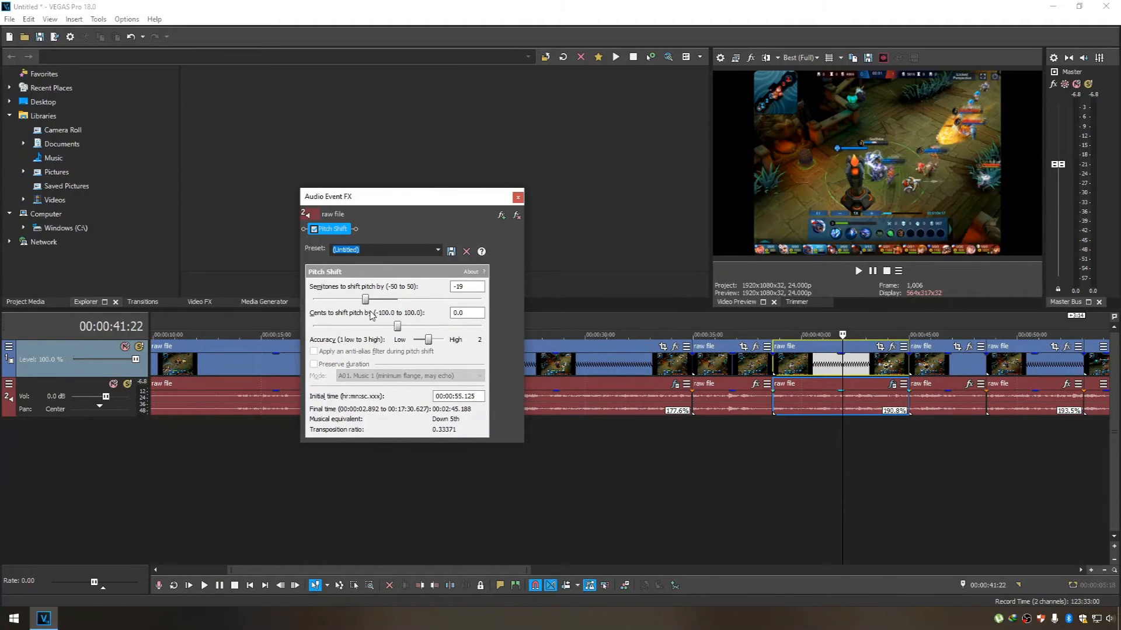
left_click(517, 198)
Add the Pitch Shift effect to the audio of the 193.5% clip and shift its pitch by -20 semitones.
left_click_drag(478, 575, 620, 576)
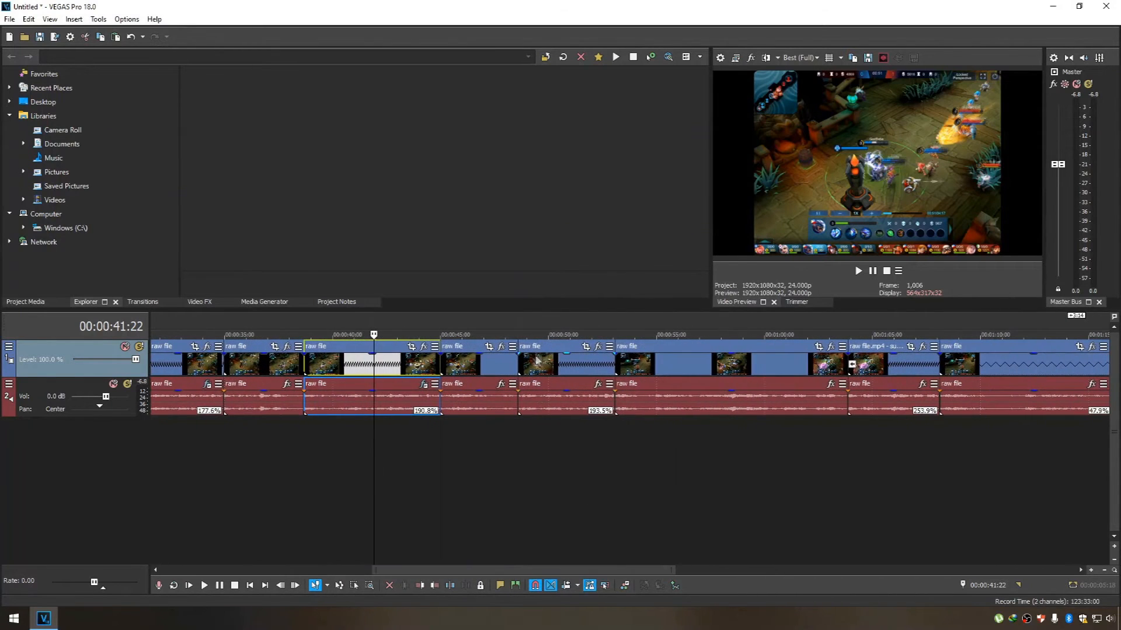
left_click(554, 347)
left_click(598, 384)
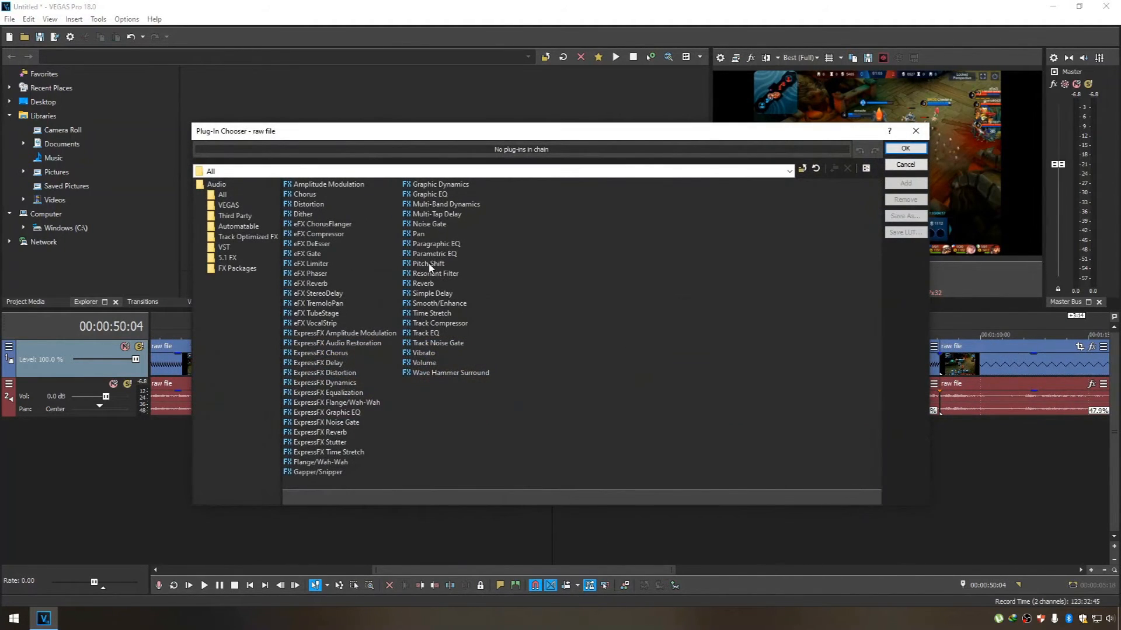
left_click(902, 150)
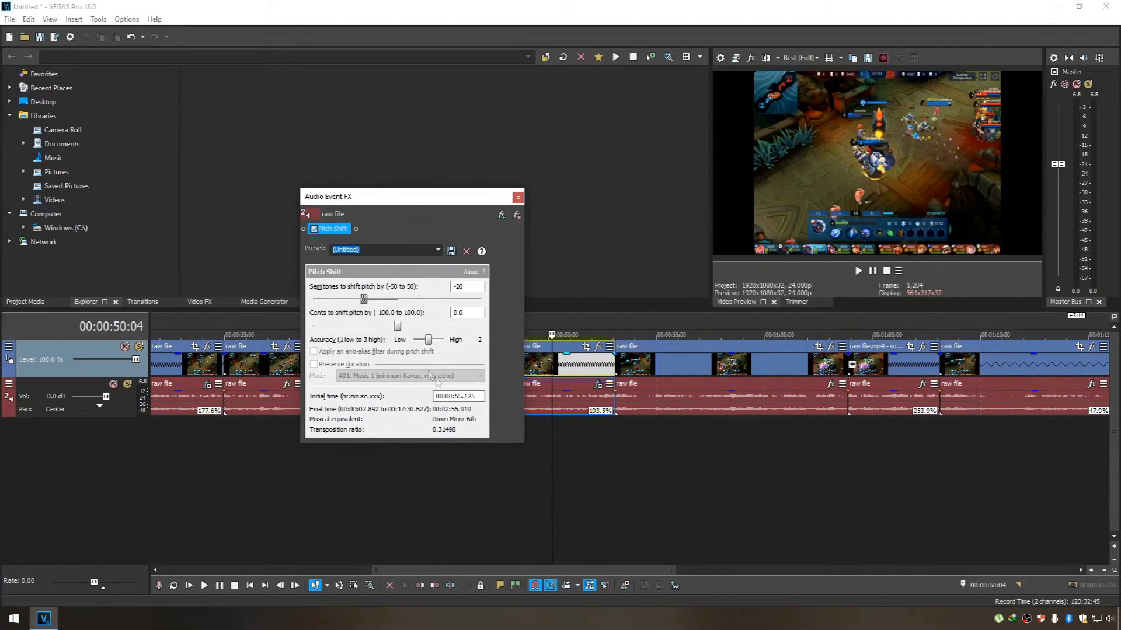
left_click(517, 198)
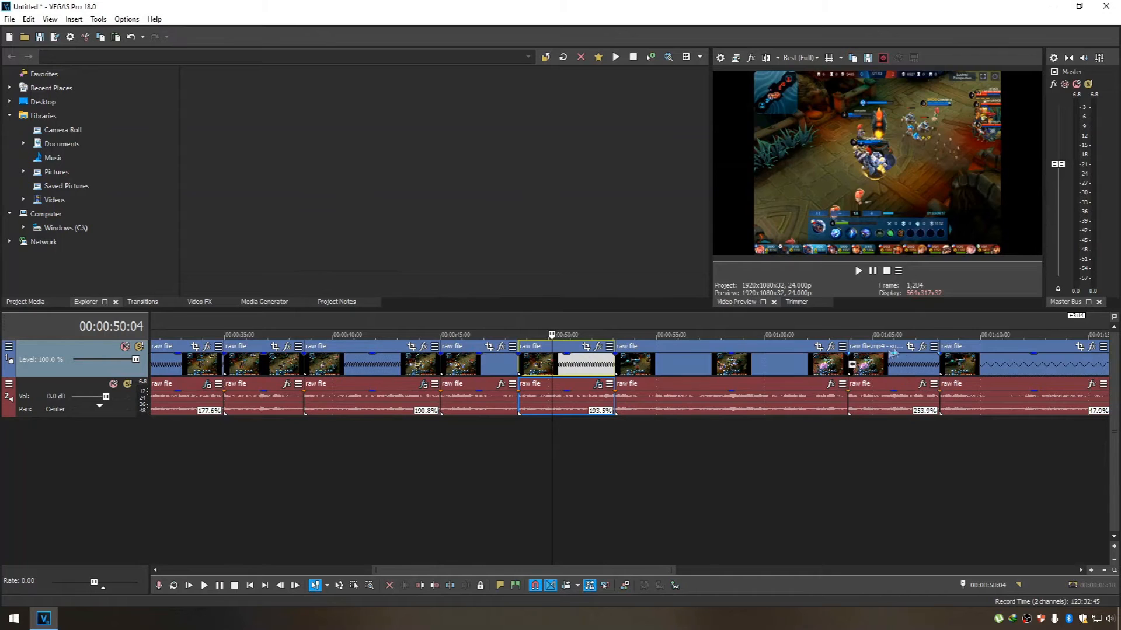
Look over the first part of the reversed 253.9% clip, comparing it with the 193.5% clip.
left_click(861, 322)
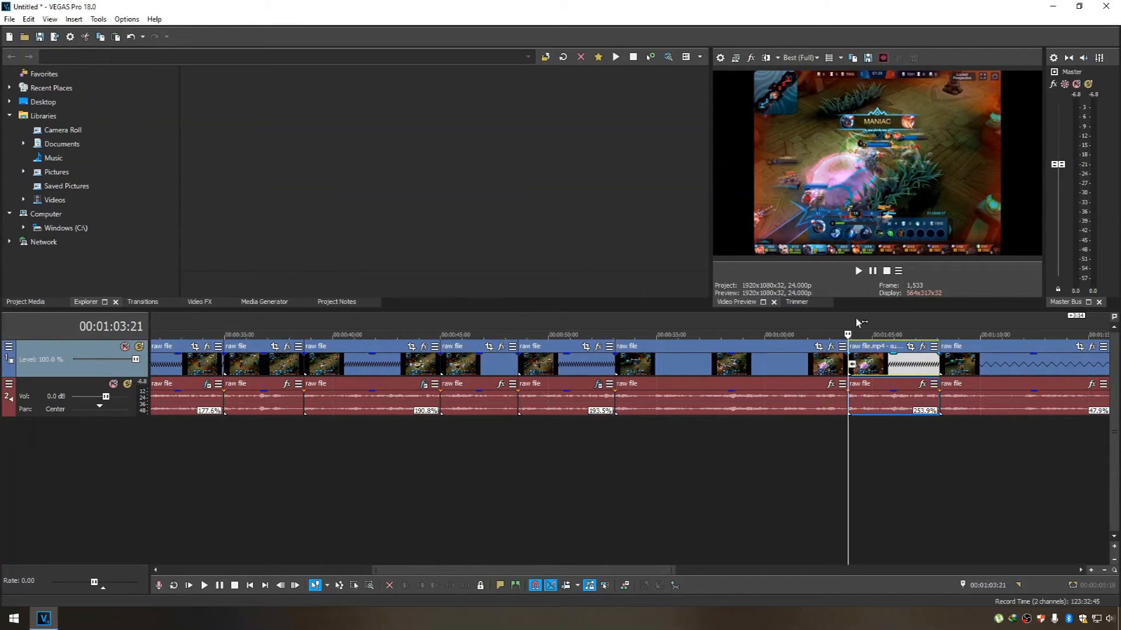
left_click_drag(862, 323, 888, 321)
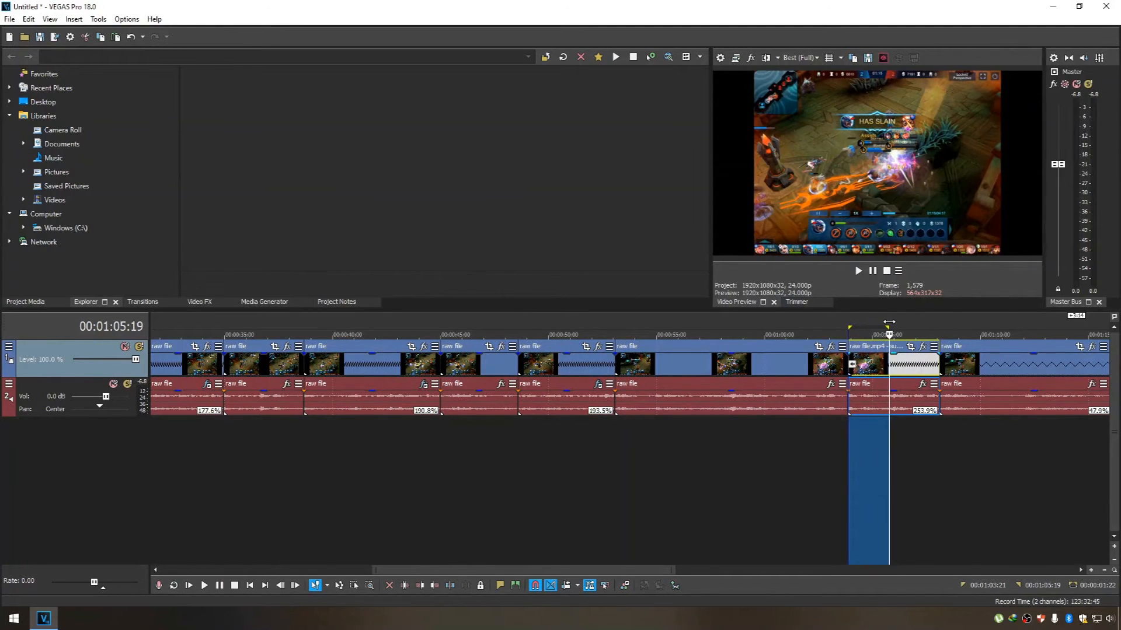
left_click(915, 492)
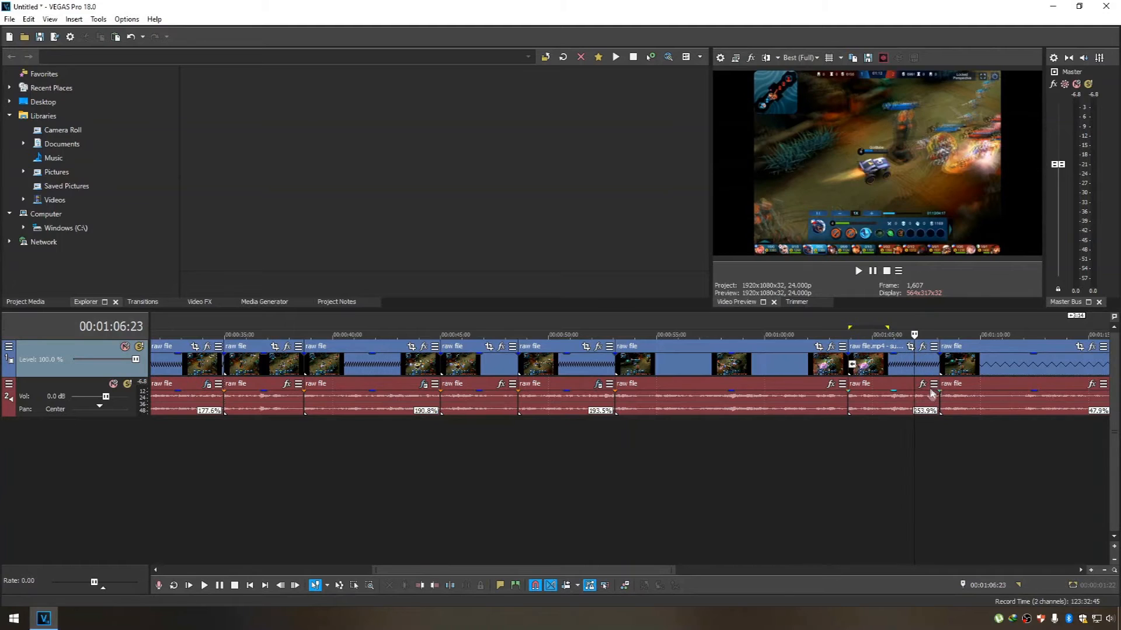
left_click(541, 348)
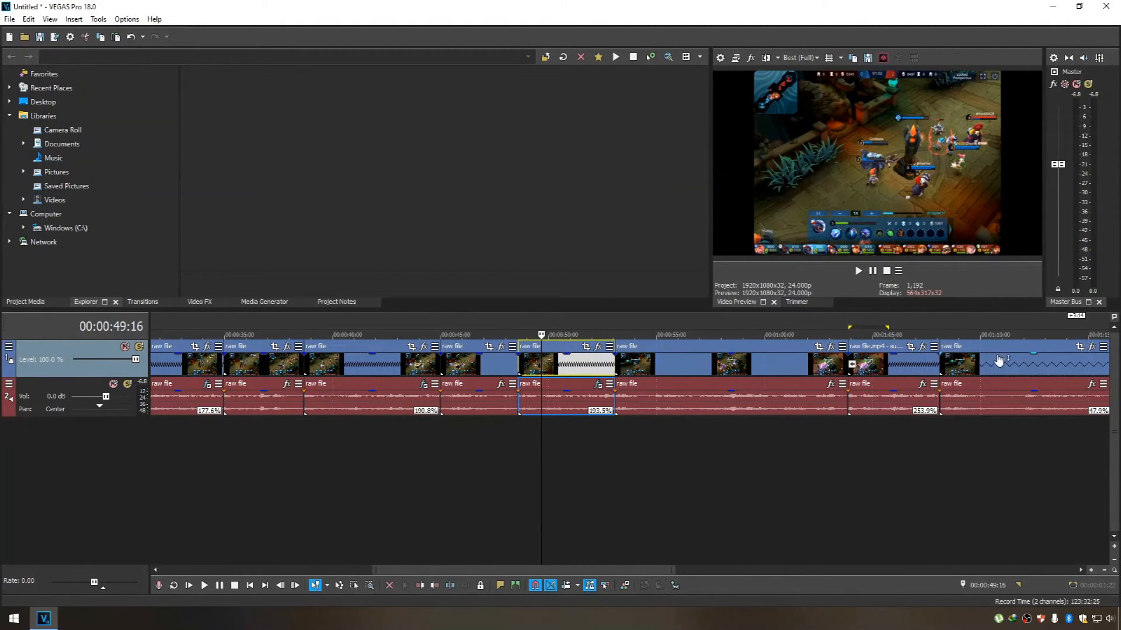
Add the Pitch Shift effect to the audio of the reversed 253.9% clip and raise its semitone shift.
left_click(922, 384)
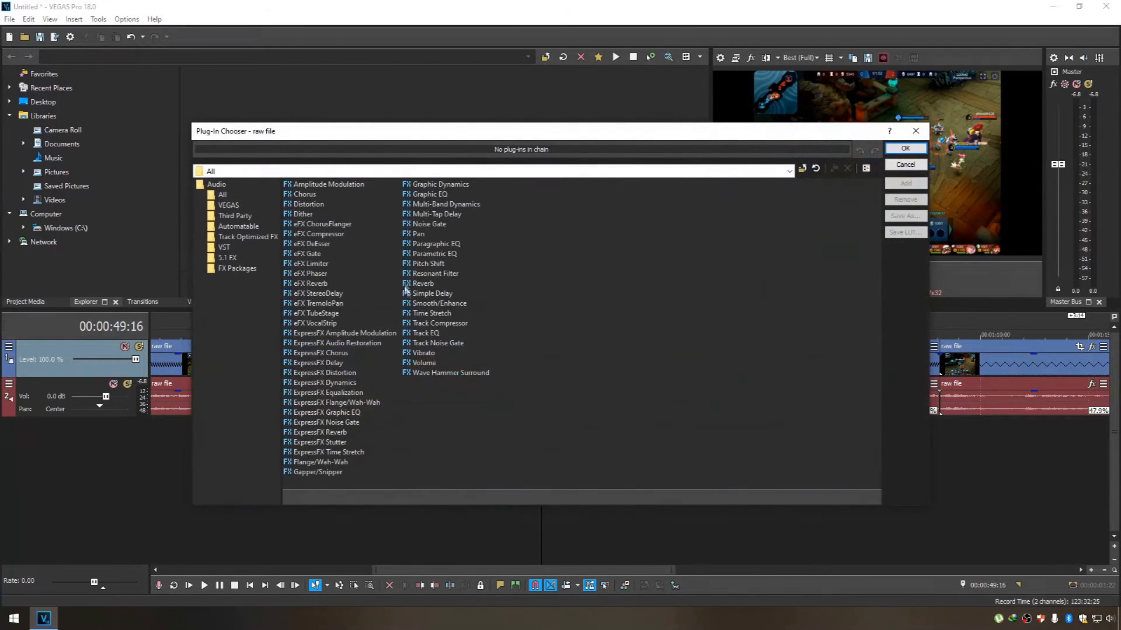
left_click(430, 263)
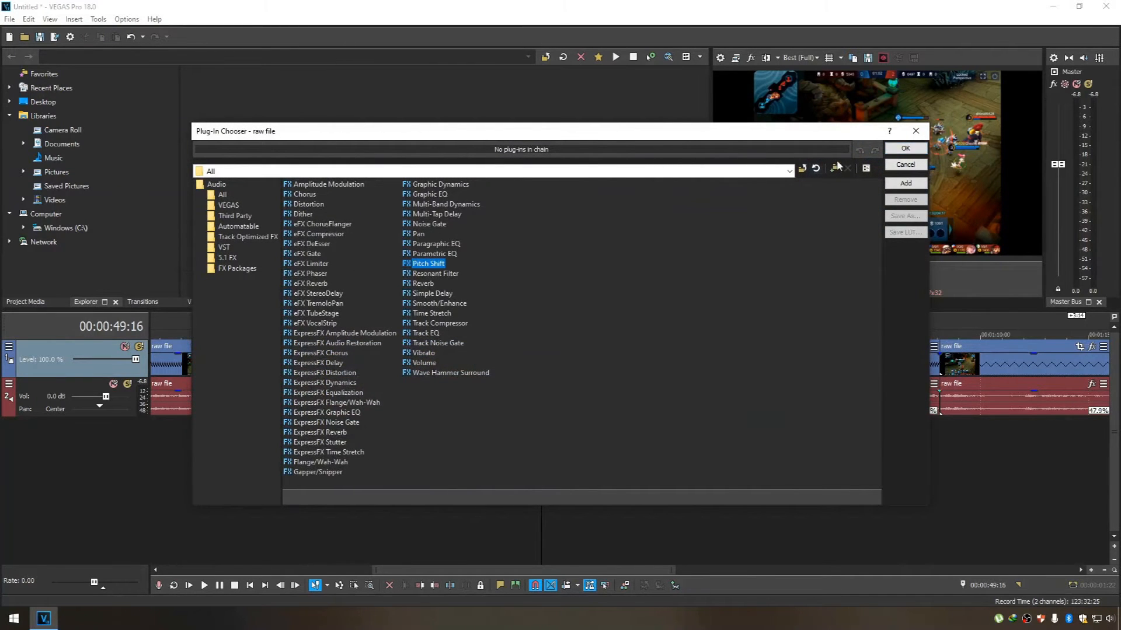
left_click(903, 150)
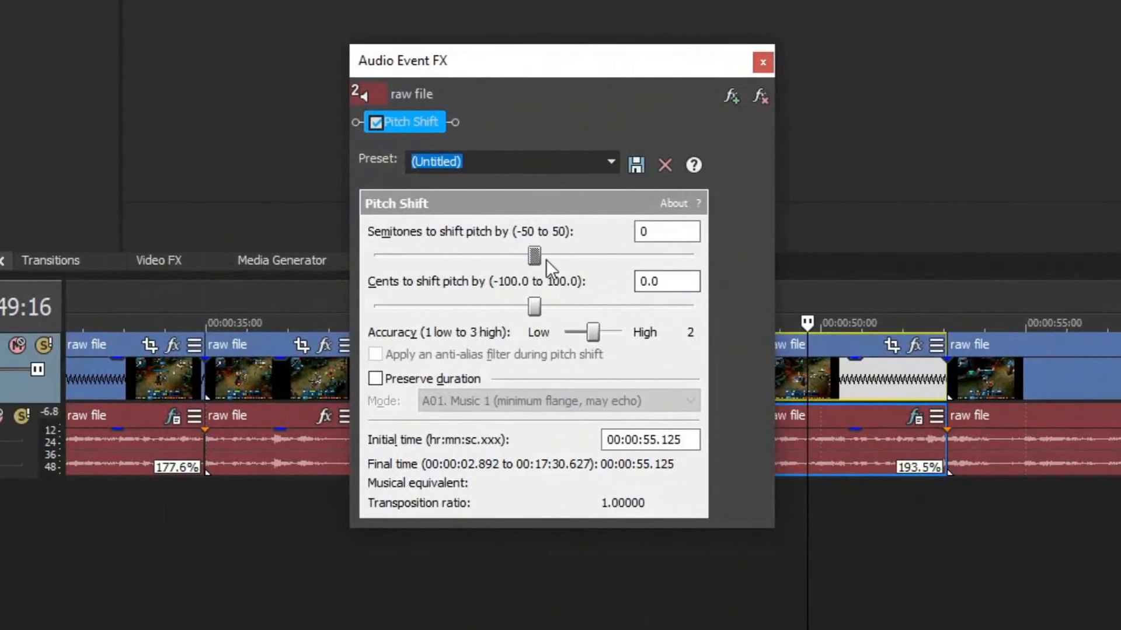
left_click_drag(537, 253, 603, 250)
left_click(763, 62)
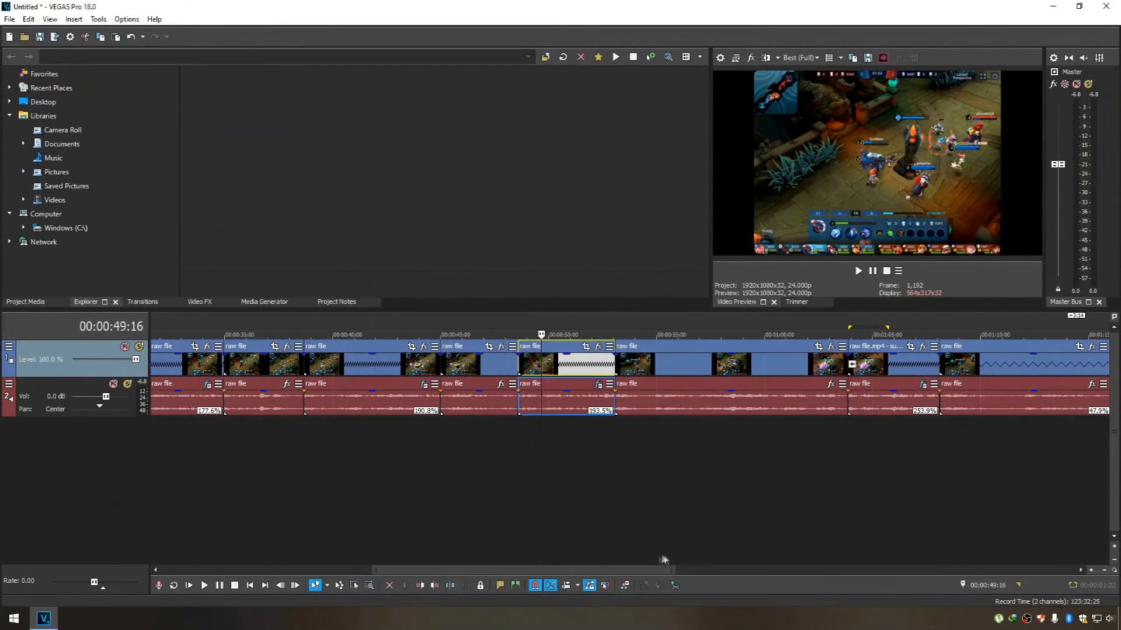
Add the Pitch Shift effect to the audio of the 47.9% slow-motion clip and shift its pitch by 20 semitones.
left_click_drag(655, 580, 845, 554)
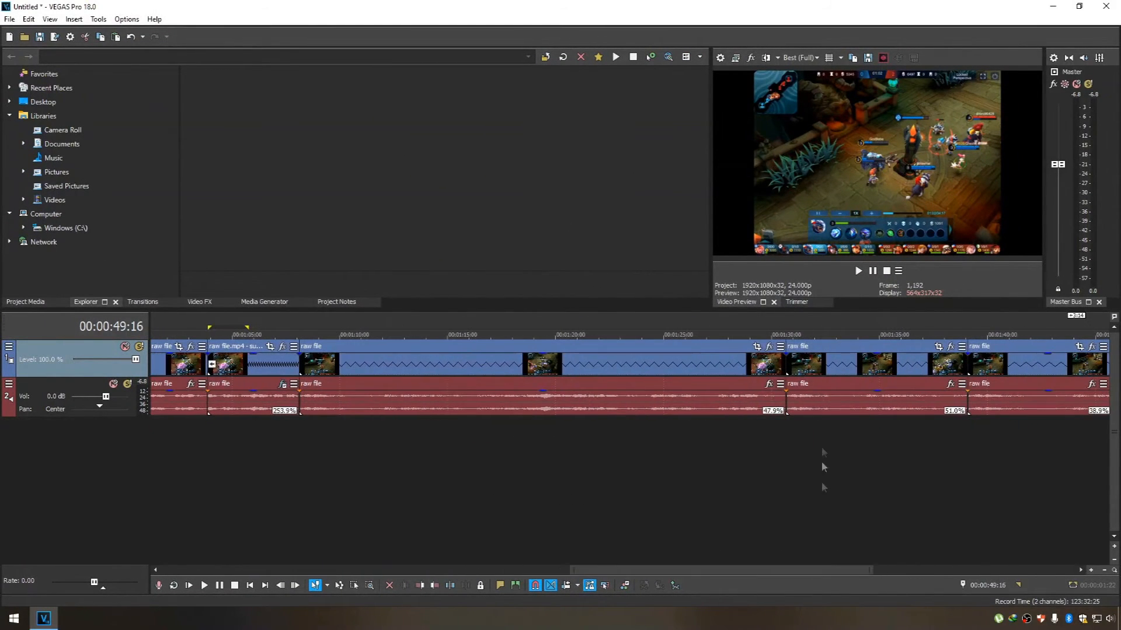
left_click(769, 385)
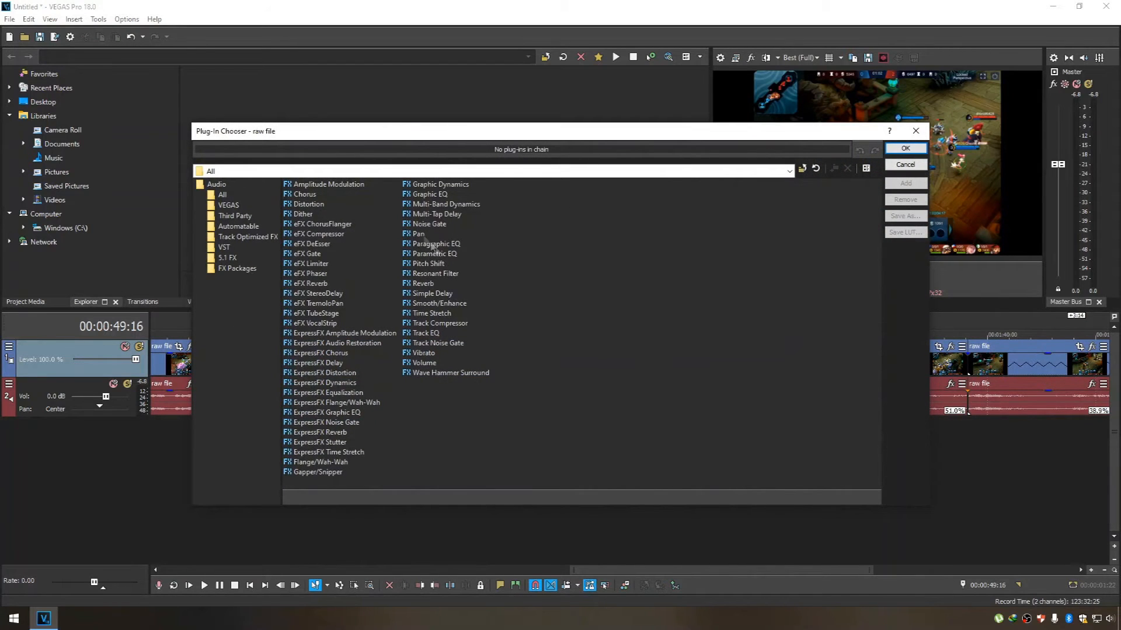
left_click(430, 265)
left_click(905, 149)
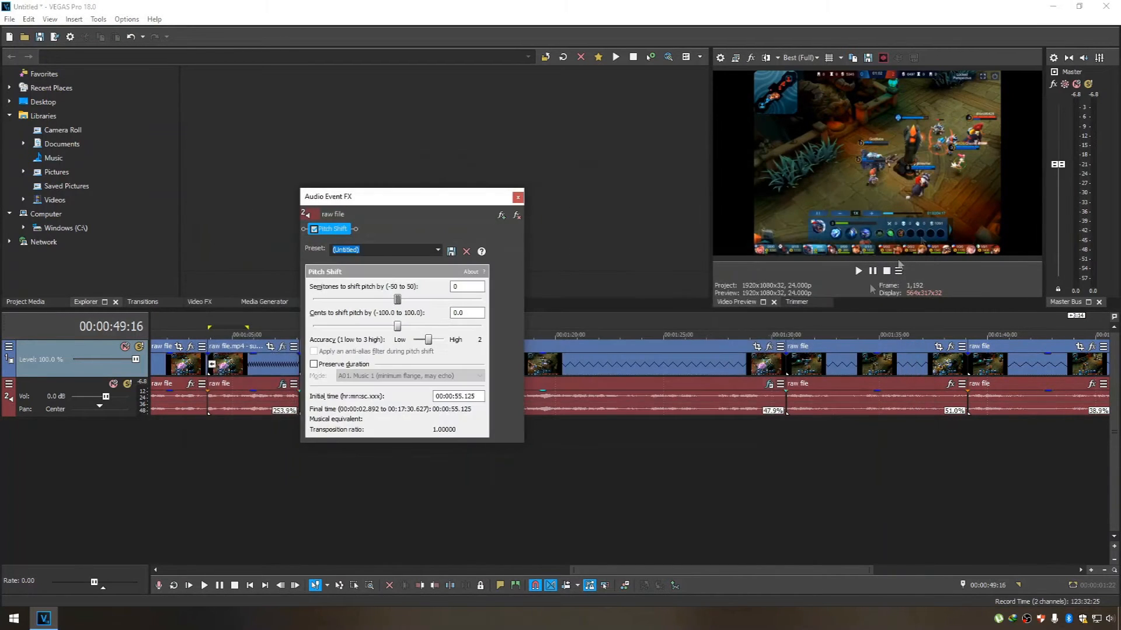
left_click_drag(398, 300, 436, 300)
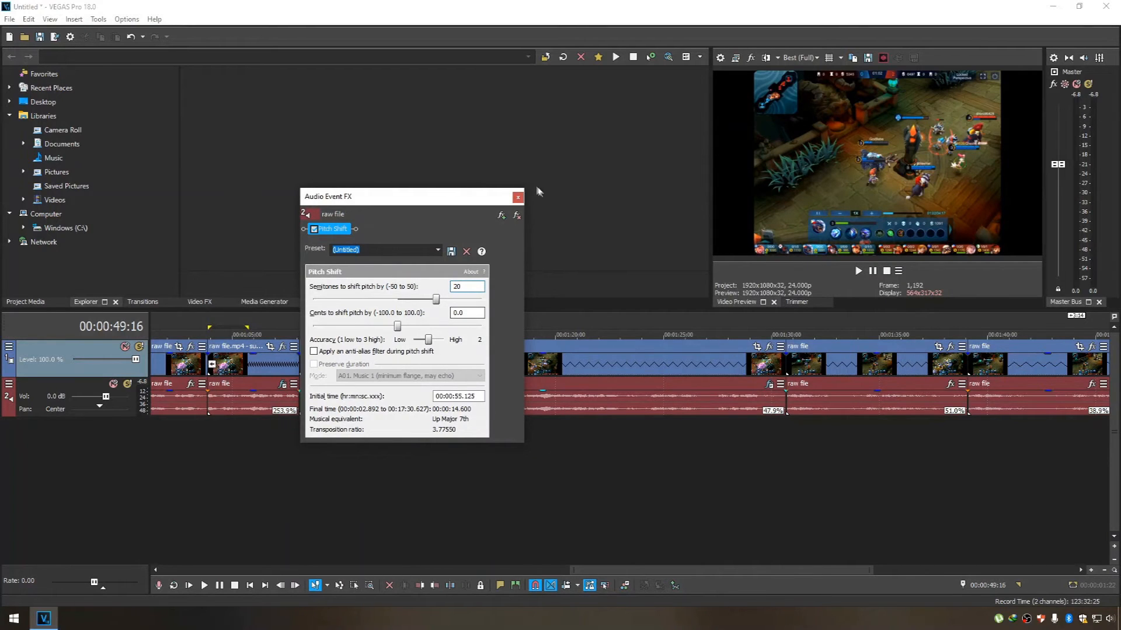
left_click(518, 198)
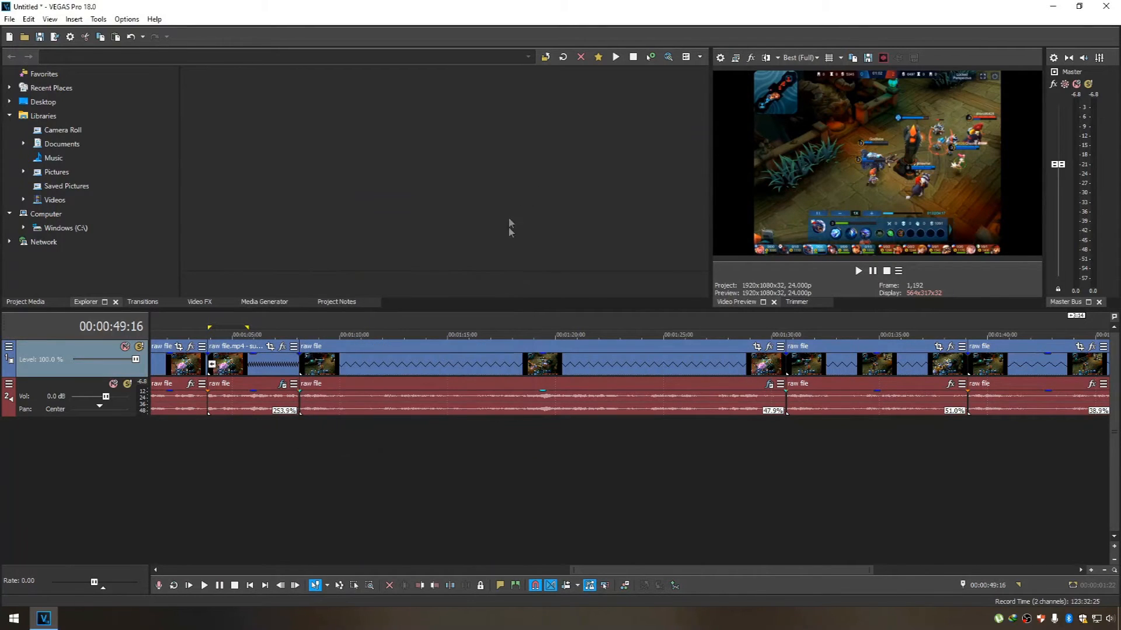
Add the Pitch Shift effect to the audio of the 51.0% slow-motion clip and shift its pitch by 20 semitones.
left_click(950, 385)
double_click(427, 263)
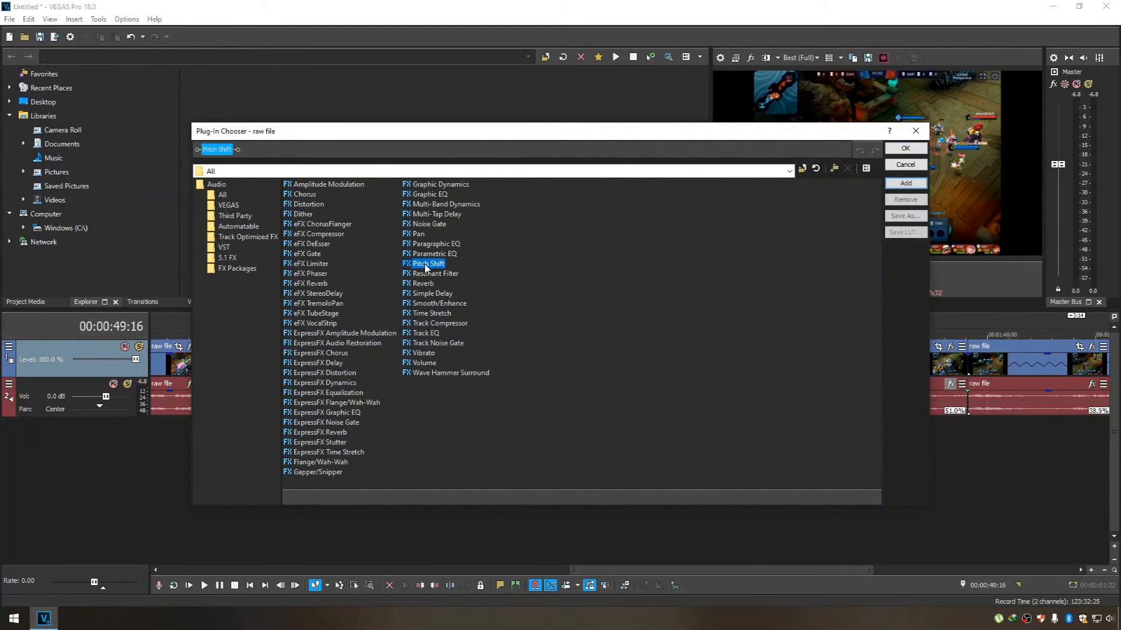
left_click(906, 148)
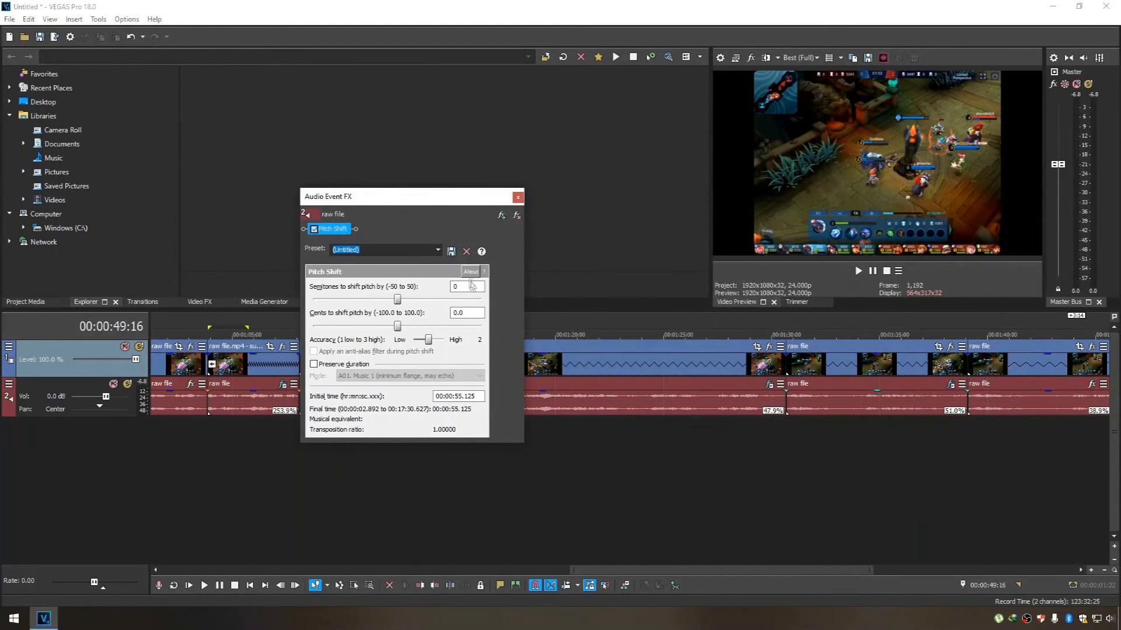
key("Return")
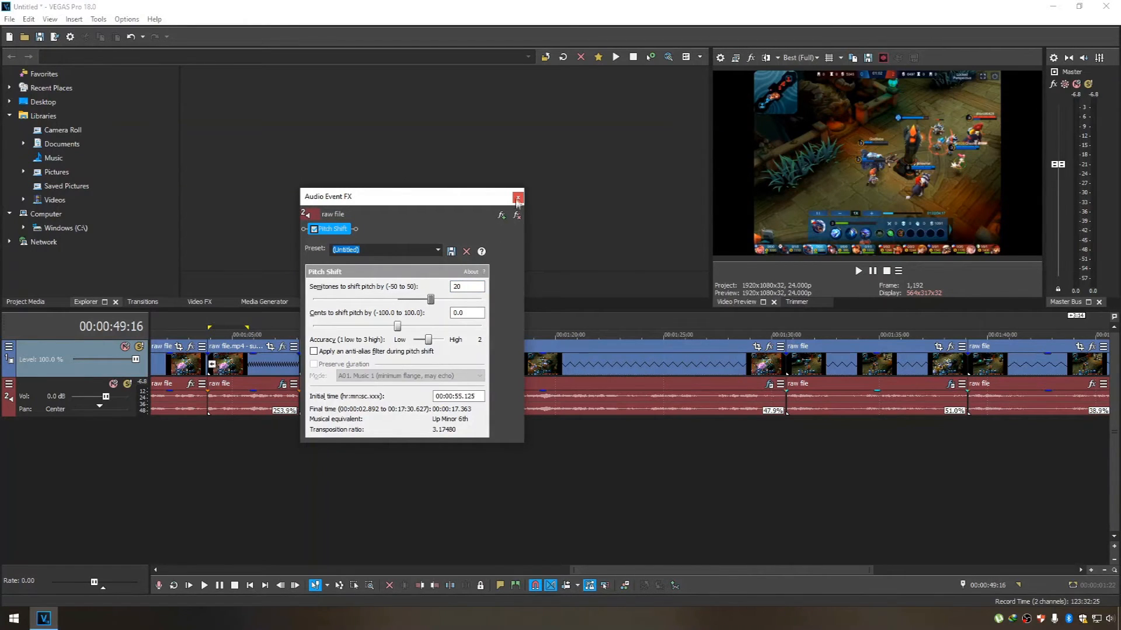
left_click(517, 196)
Add the Pitch Shift effect to the audio of the 38.9% slow-motion clip and set its shift to 20 semitones.
left_click_drag(783, 570, 889, 556)
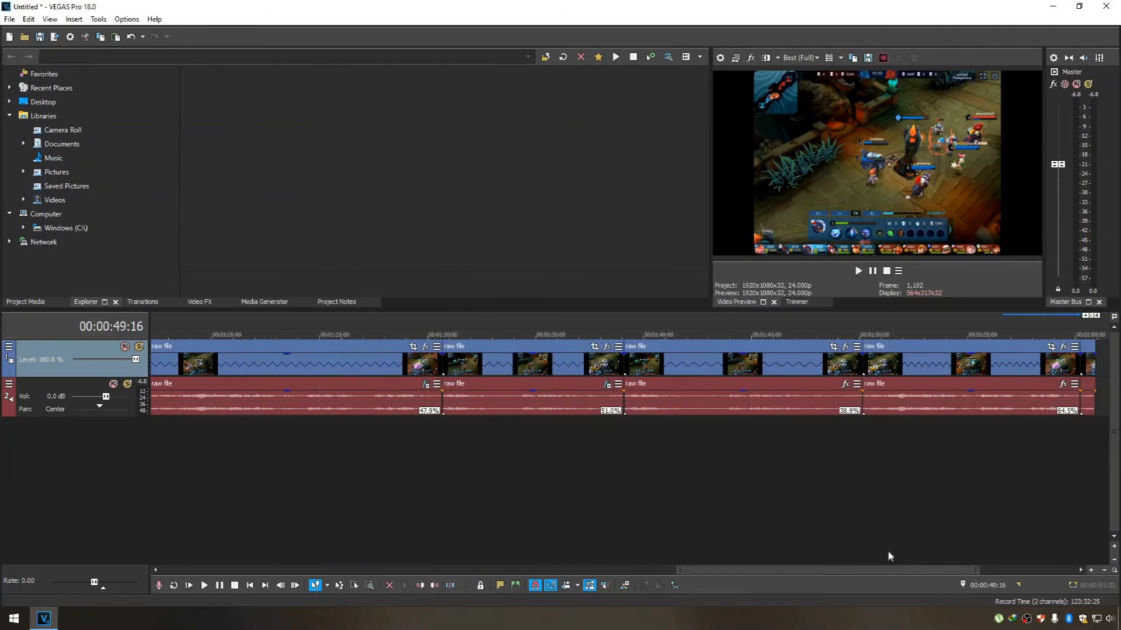
left_click(846, 386)
double_click(427, 263)
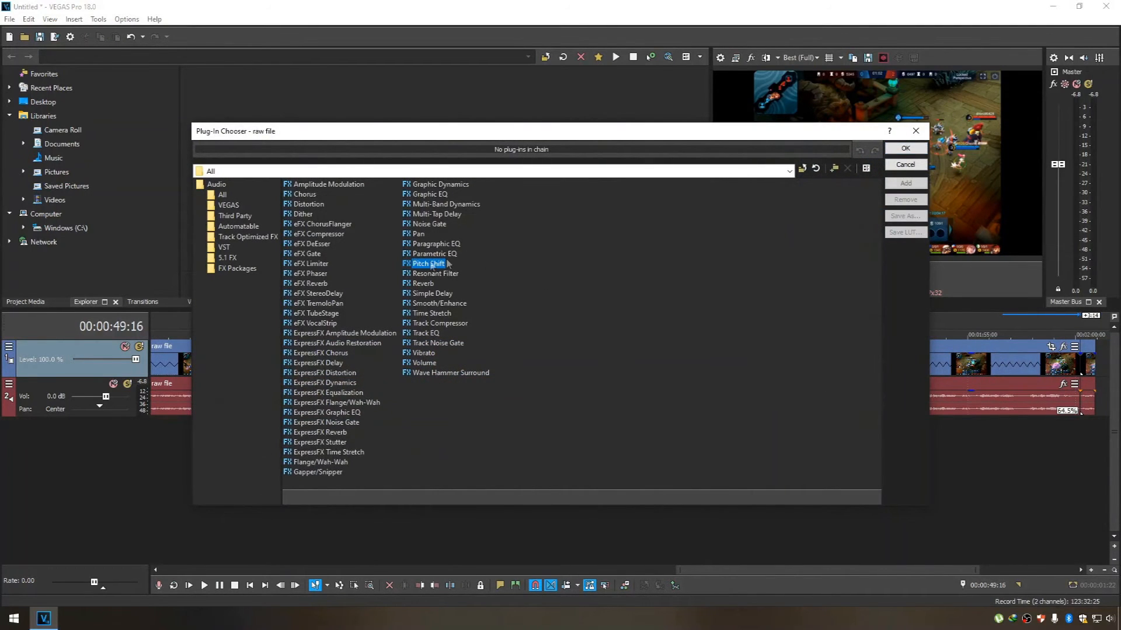
left_click(905, 149)
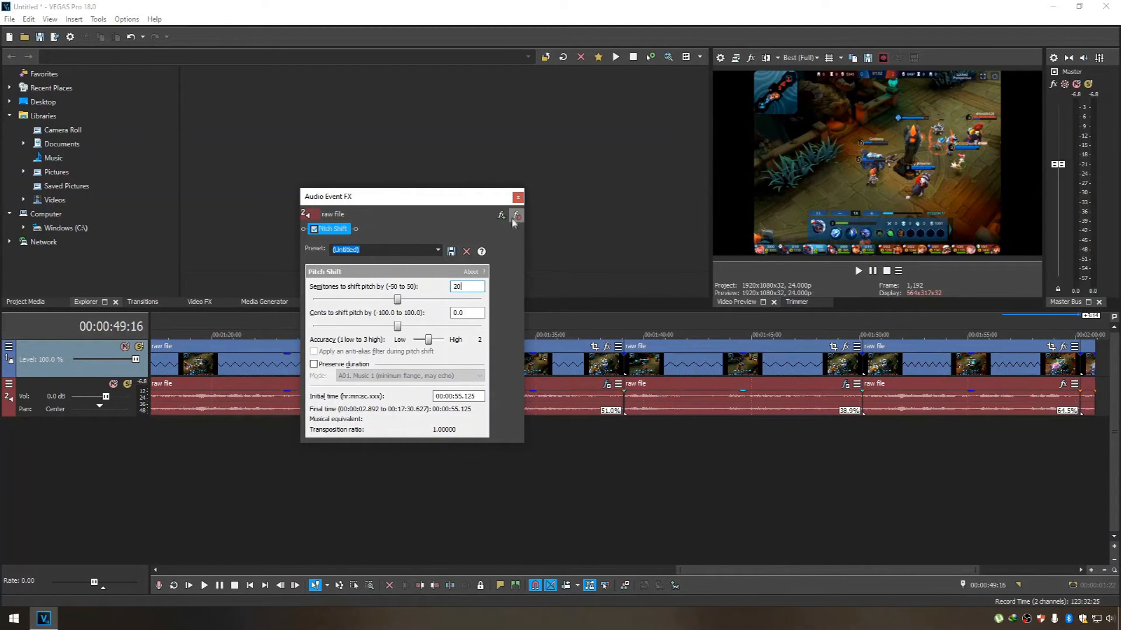
left_click(517, 199)
Add the Pitch Shift effect to the audio of the 64.5% slow-motion clip and set its semitone shift.
left_click_drag(867, 569, 932, 565)
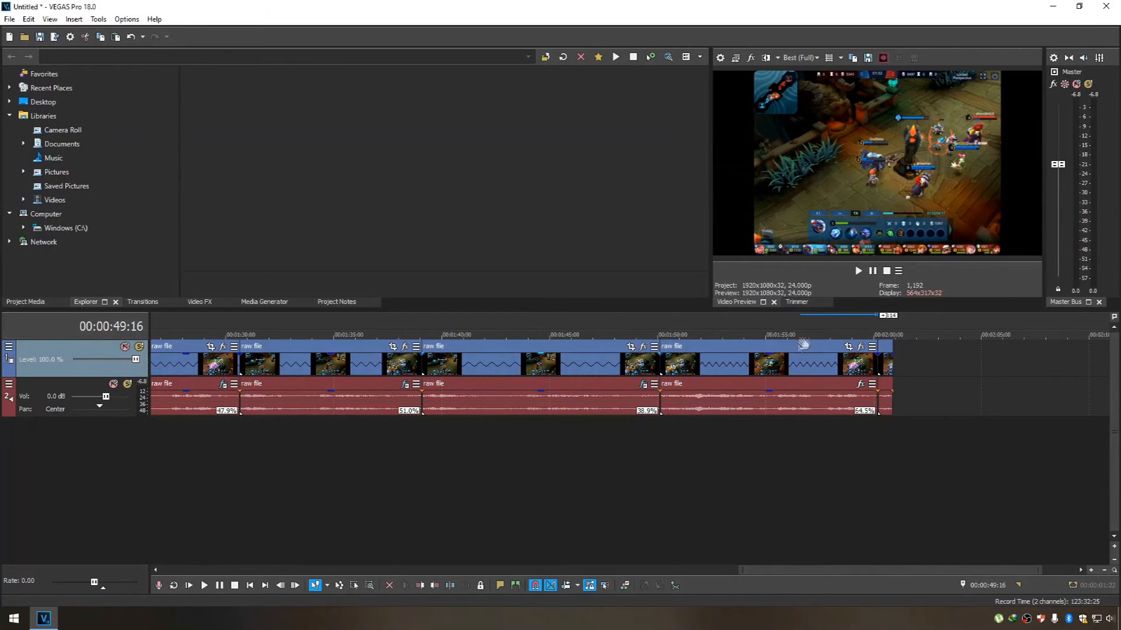
left_click(733, 353)
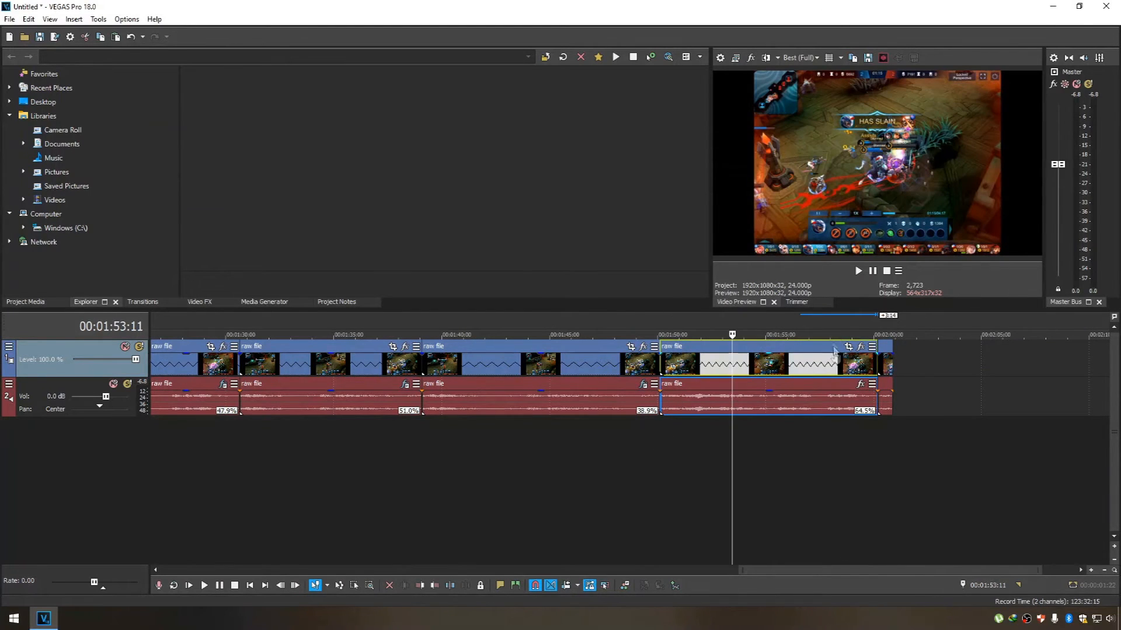
left_click(859, 386)
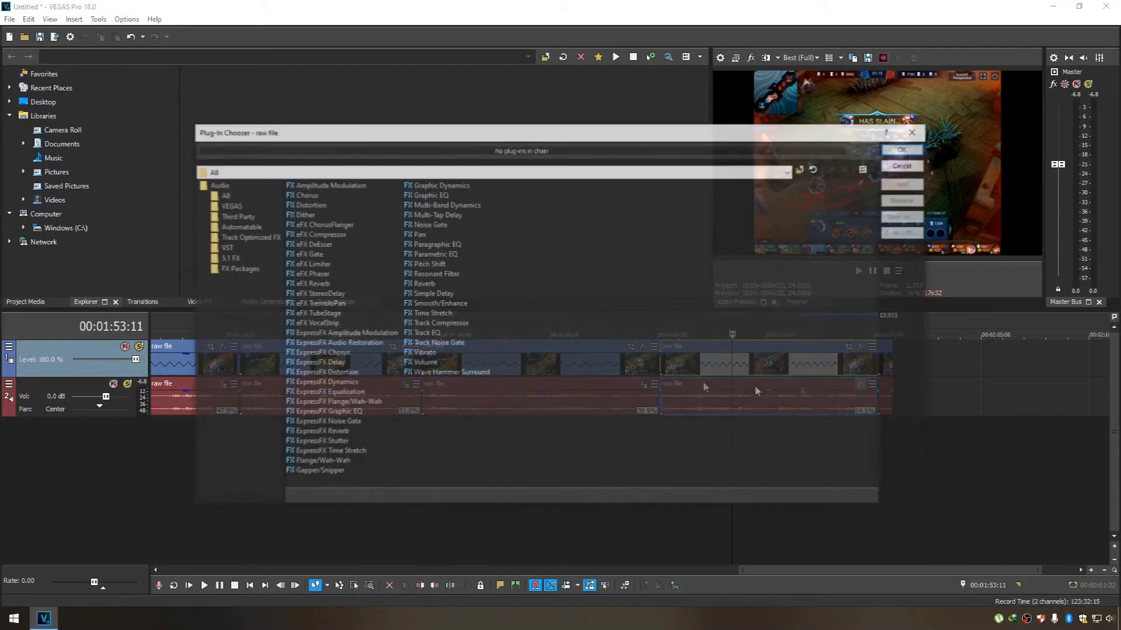
left_click(420, 265)
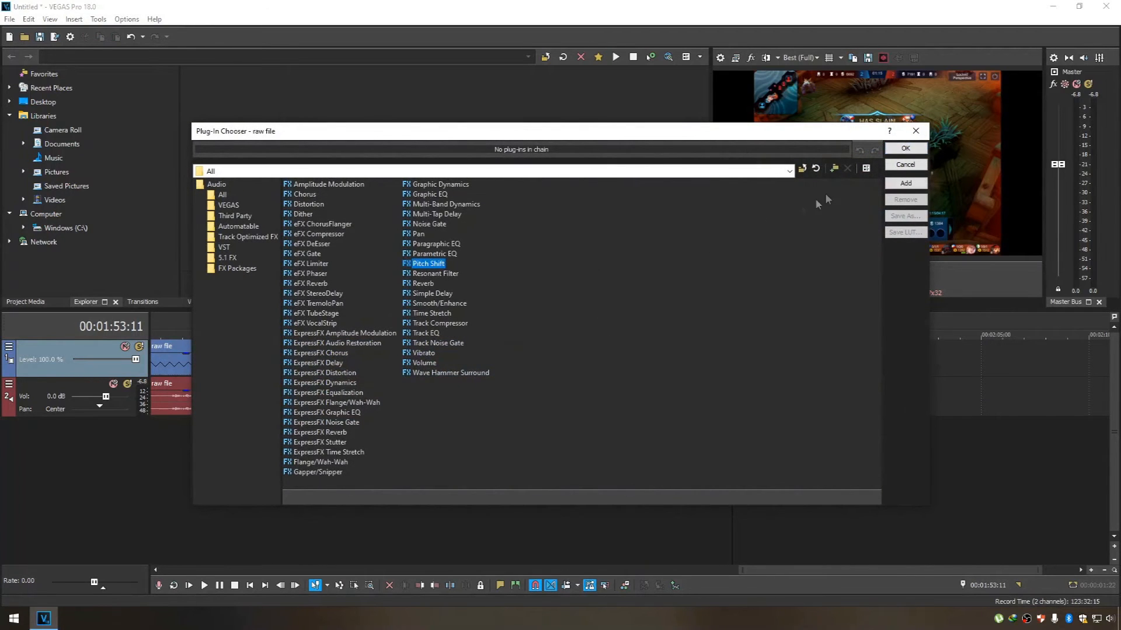
left_click(890, 149)
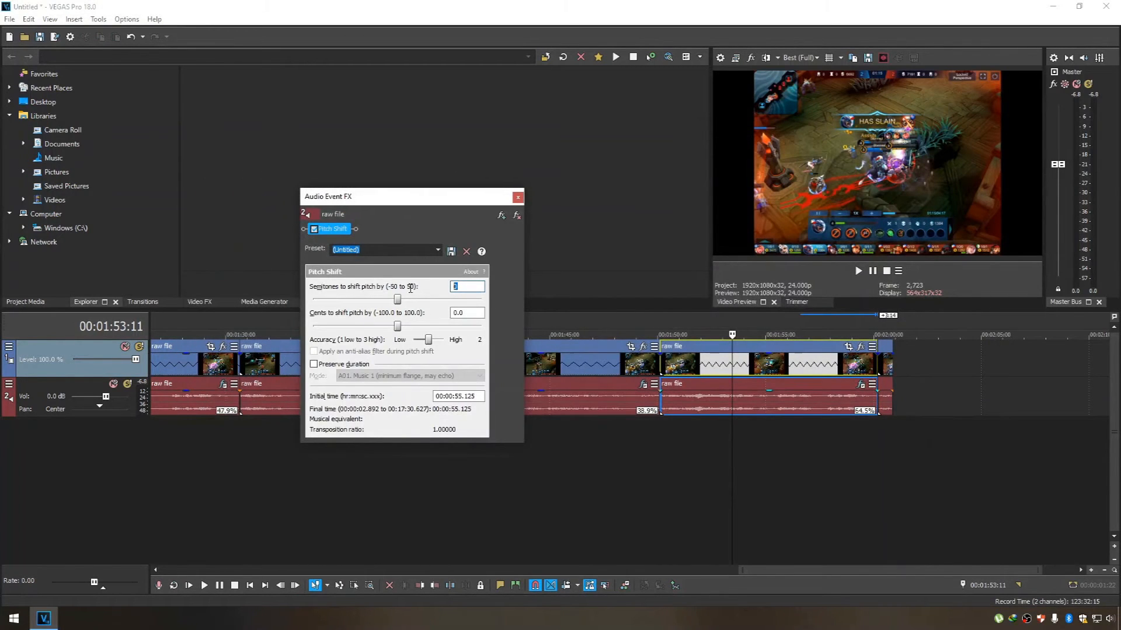
left_click(517, 198)
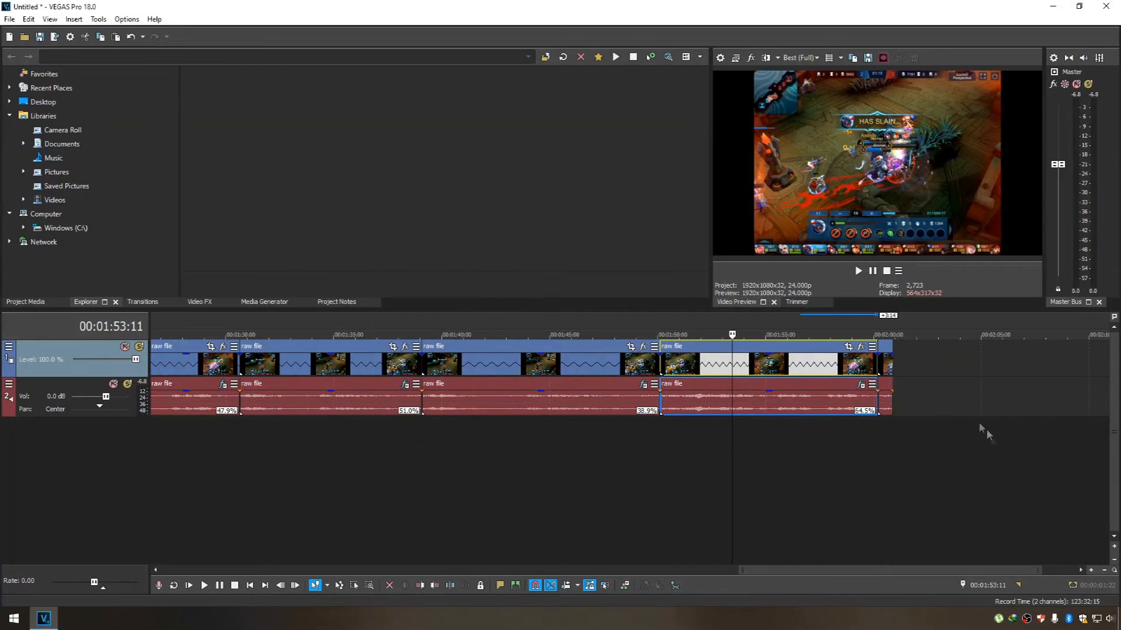
Return to the start of the project and play the edit with its pitch-shifted audio.
left_click(987, 432)
key("ctrl+Home")
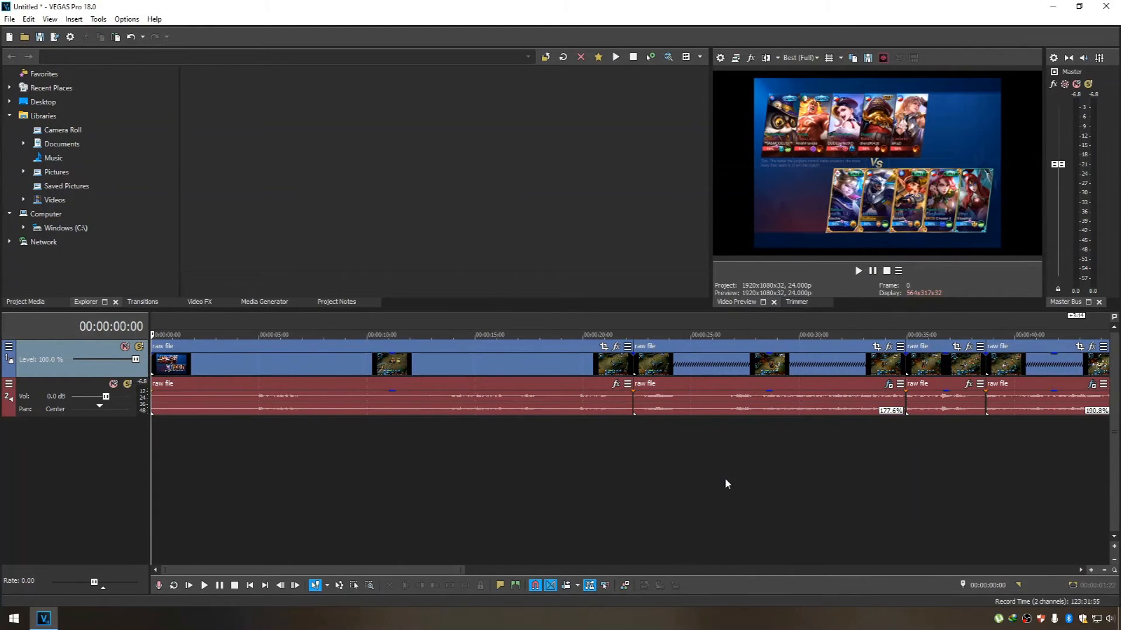
left_click(857, 271)
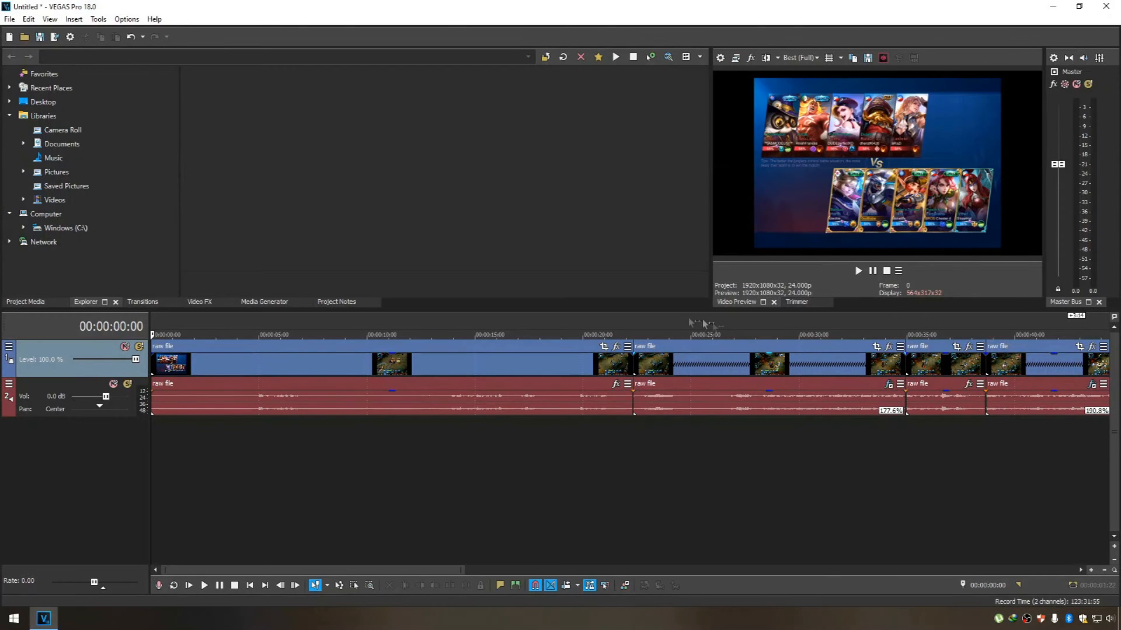
Play the edit from about 21 seconds through the sped-up clips and into the 47.9% slow-motion clip, then stop playback.
left_click(615, 325)
left_click(858, 271)
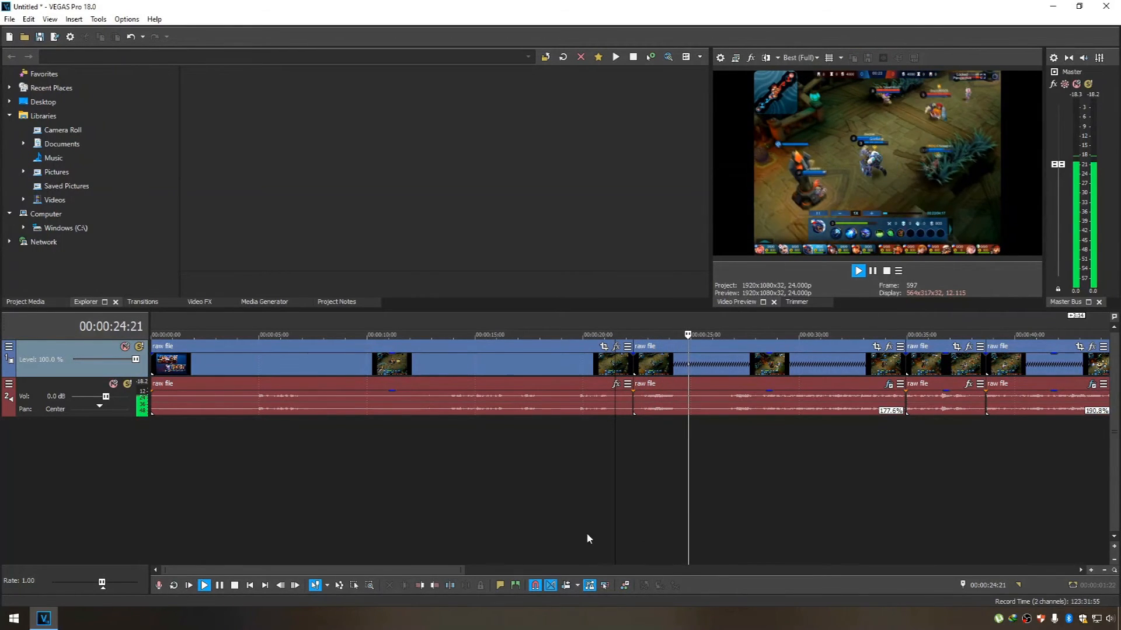
left_click_drag(452, 571, 574, 573)
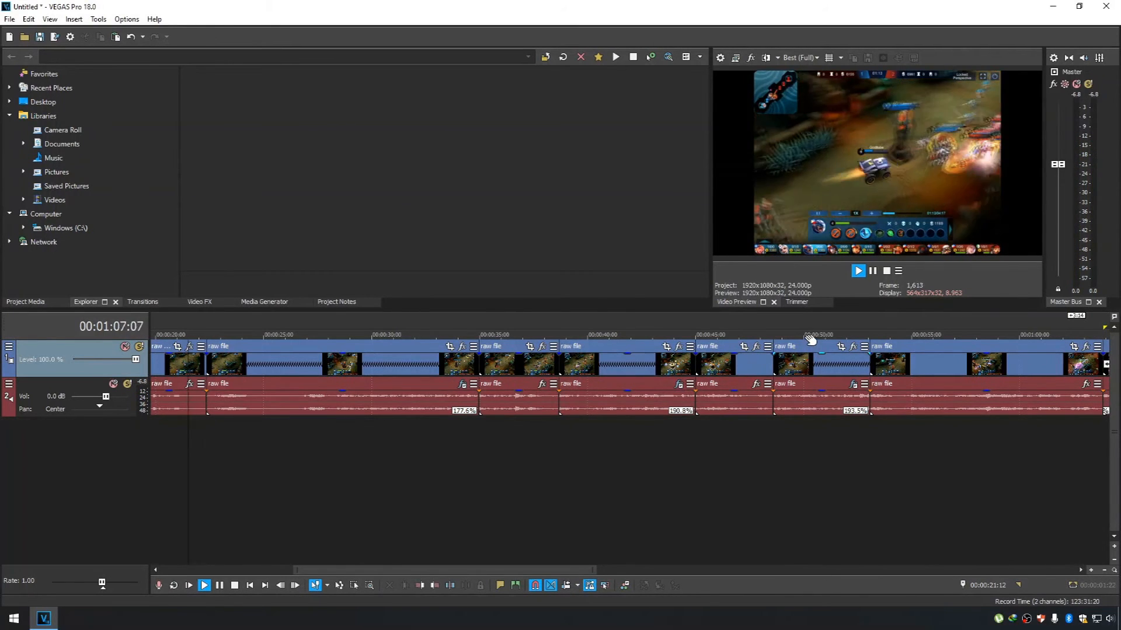
left_click_drag(517, 570, 642, 559)
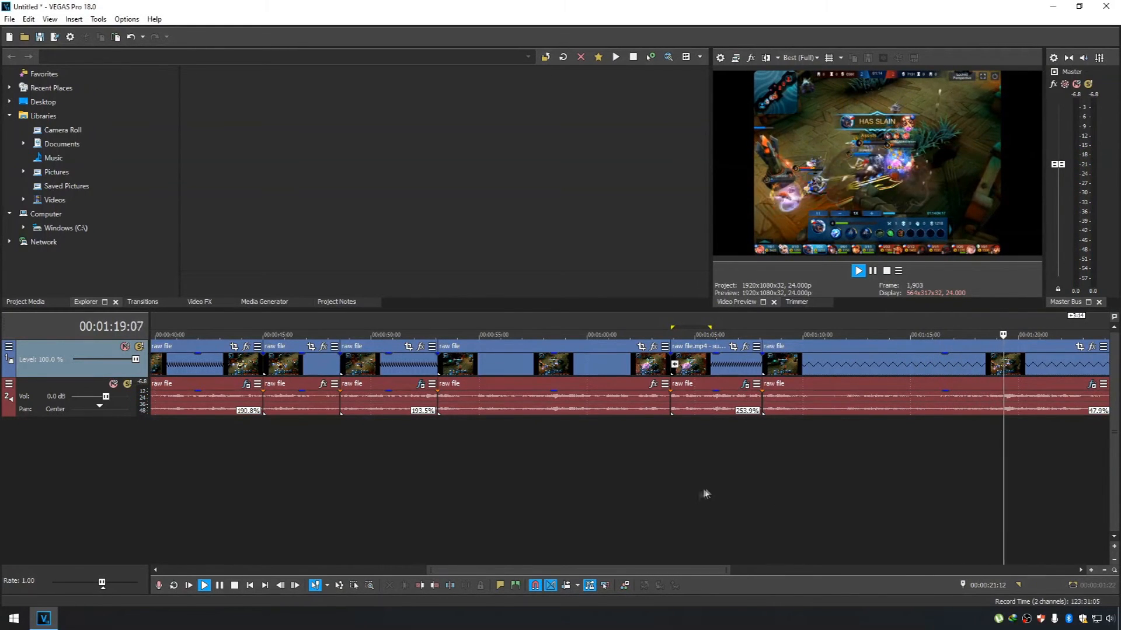
left_click_drag(606, 570, 703, 572)
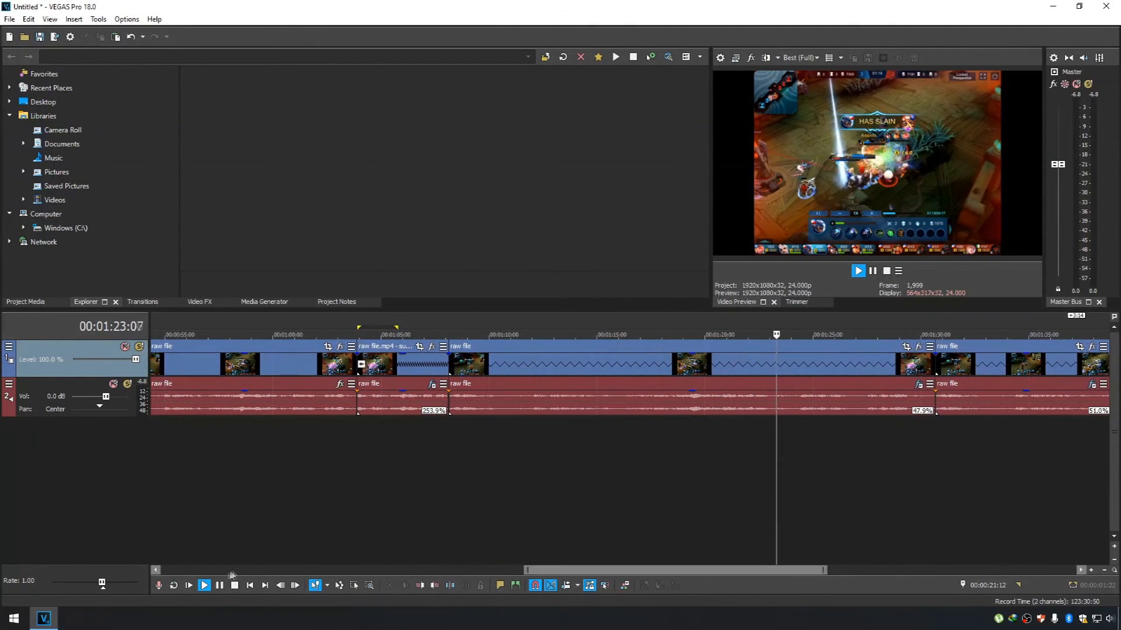
key("space")
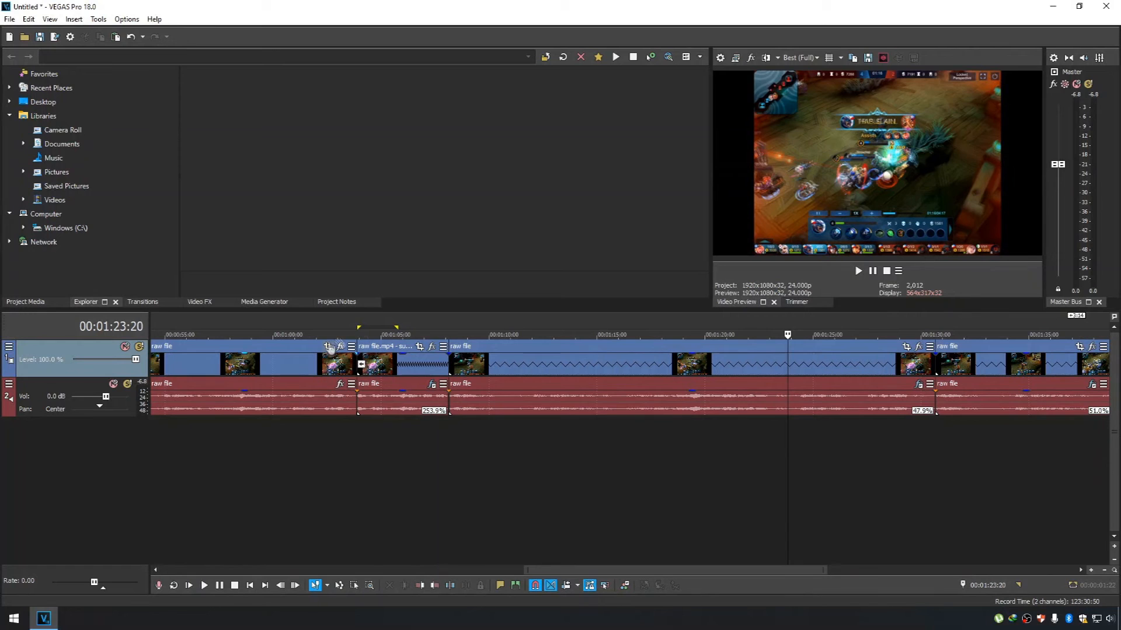
Insert a new empty audio track below the gameplay audio track.
scroll(590, 368, "left", 2)
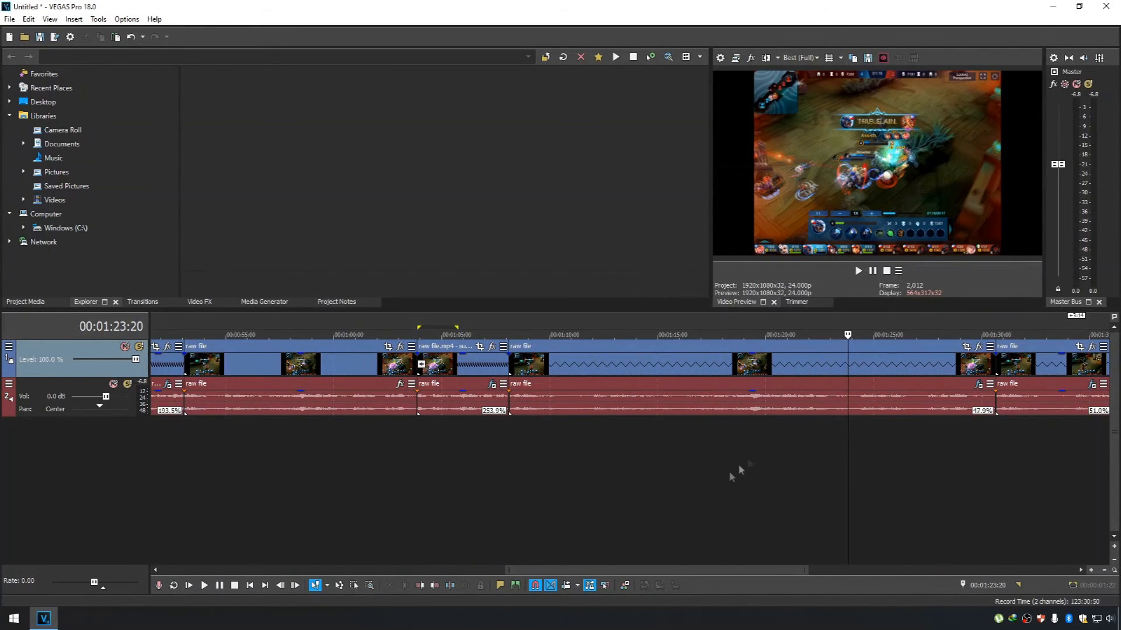
left_click_drag(674, 569, 662, 570)
right_click(69, 455)
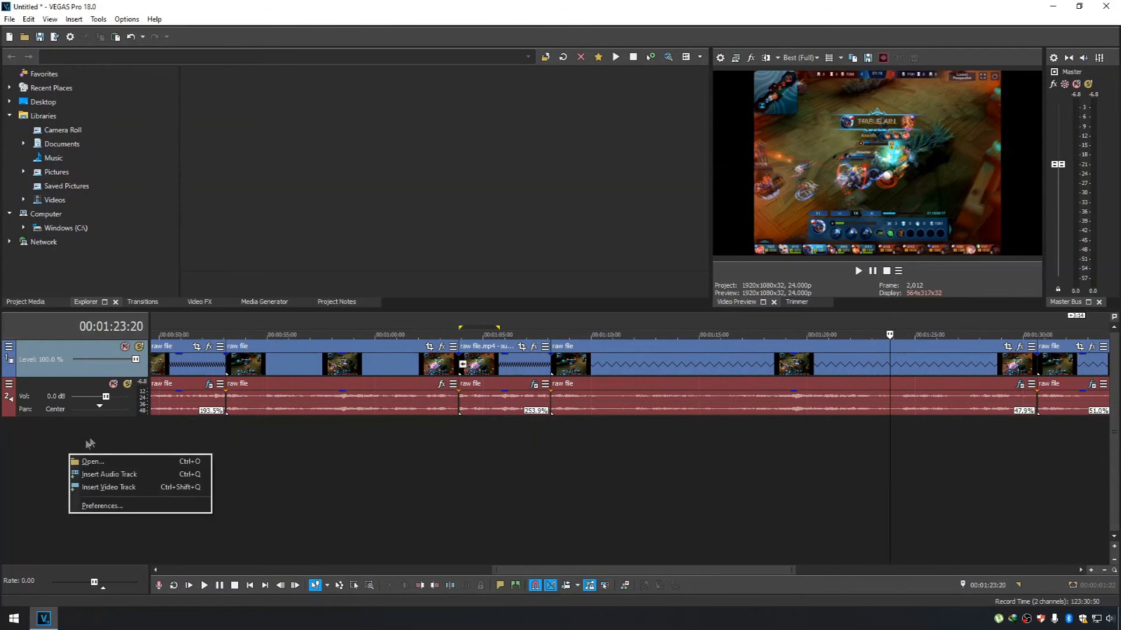
left_click(130, 480)
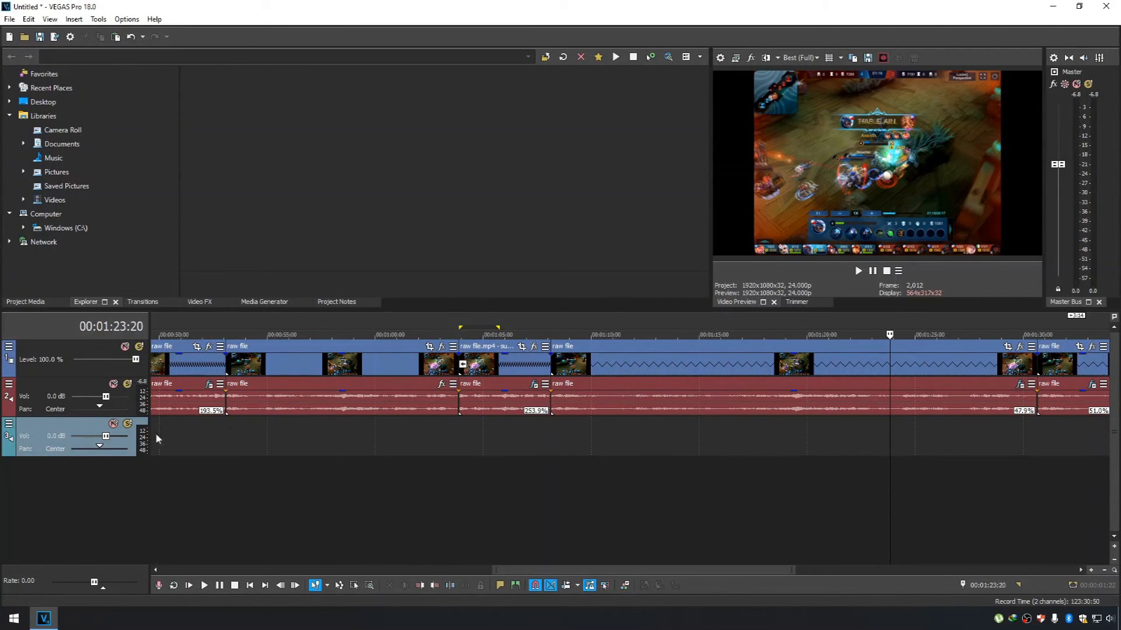
Check frames of the slow-motion clips from the end of the 47.9% clip to the end of the project.
left_click_drag(671, 567, 794, 568)
left_click_drag(630, 331, 641, 331)
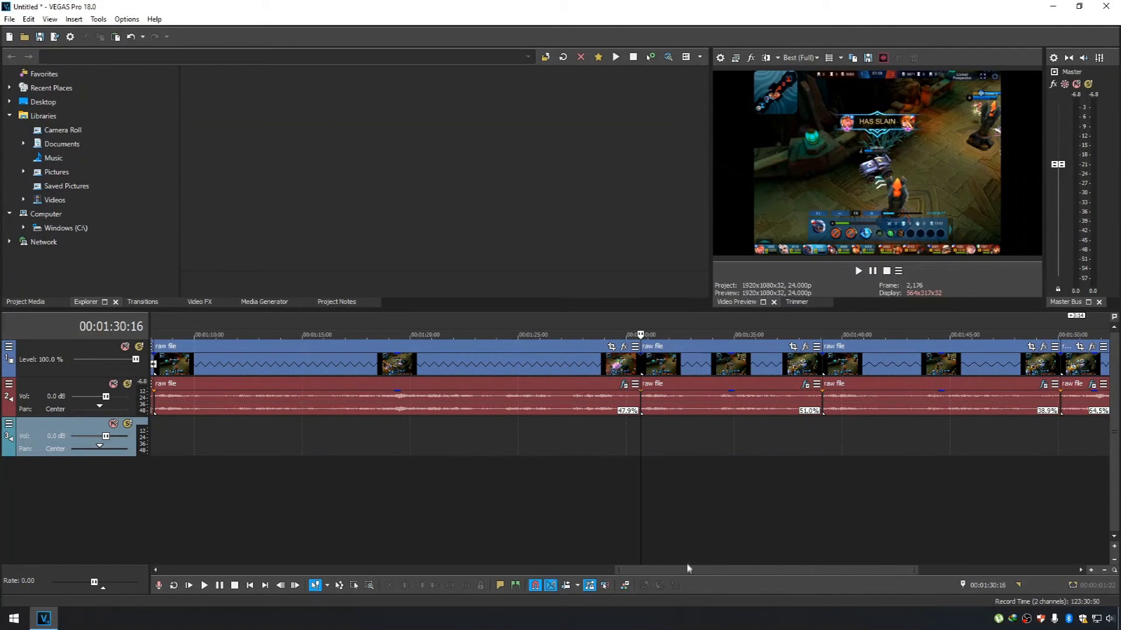
left_click_drag(686, 568, 793, 559)
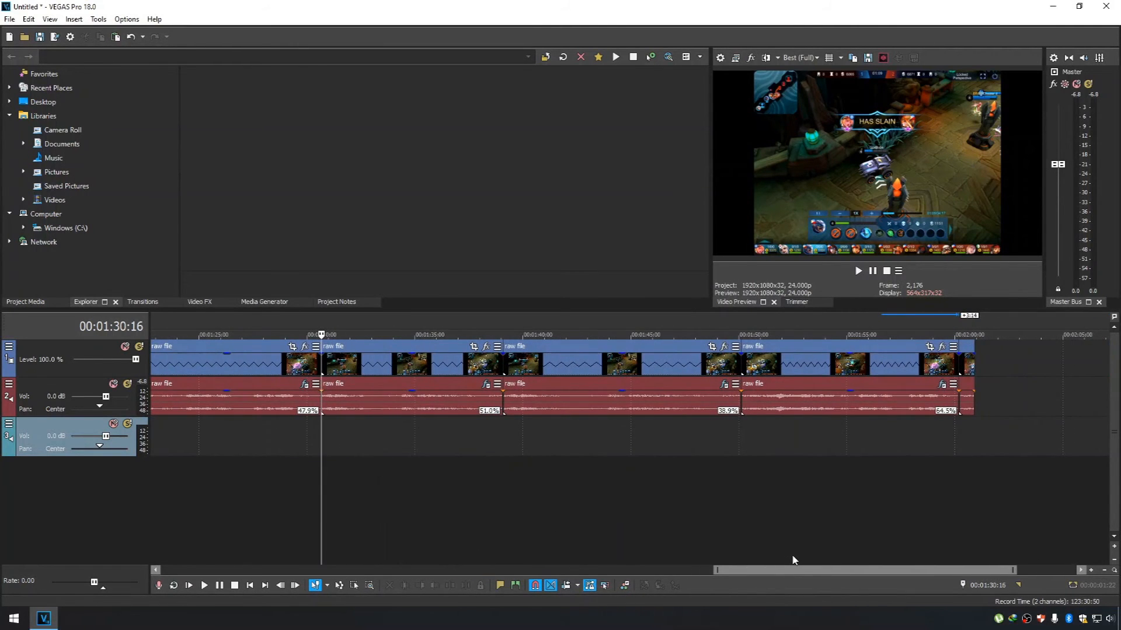
left_click(975, 334)
left_click(958, 334)
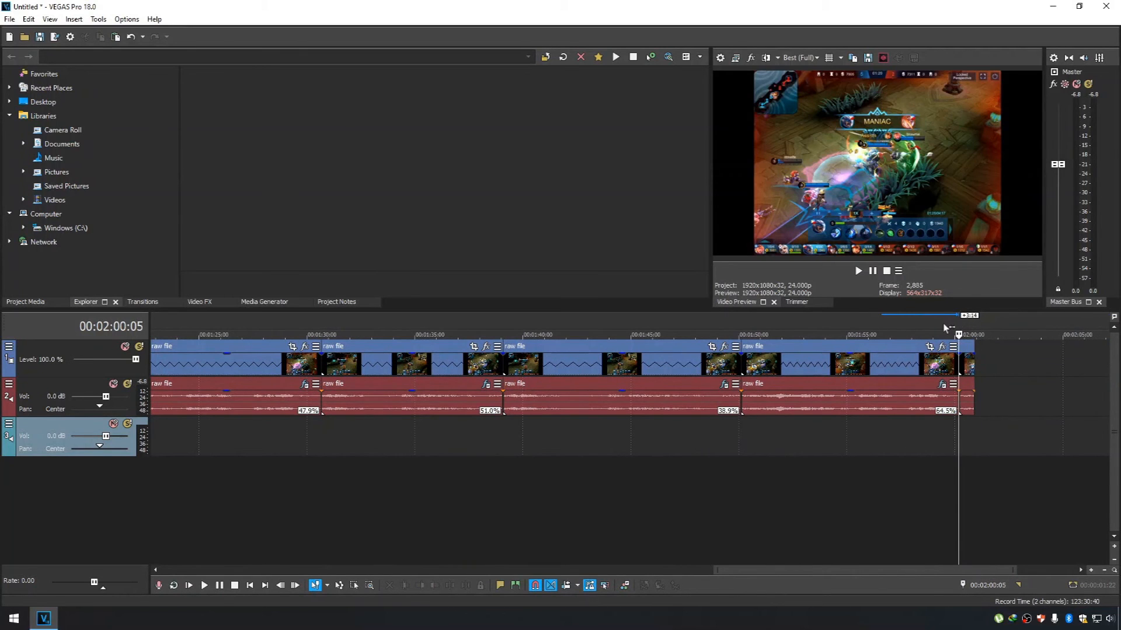
left_click(690, 331)
left_click(725, 328)
left_click(735, 331)
left_click(725, 325)
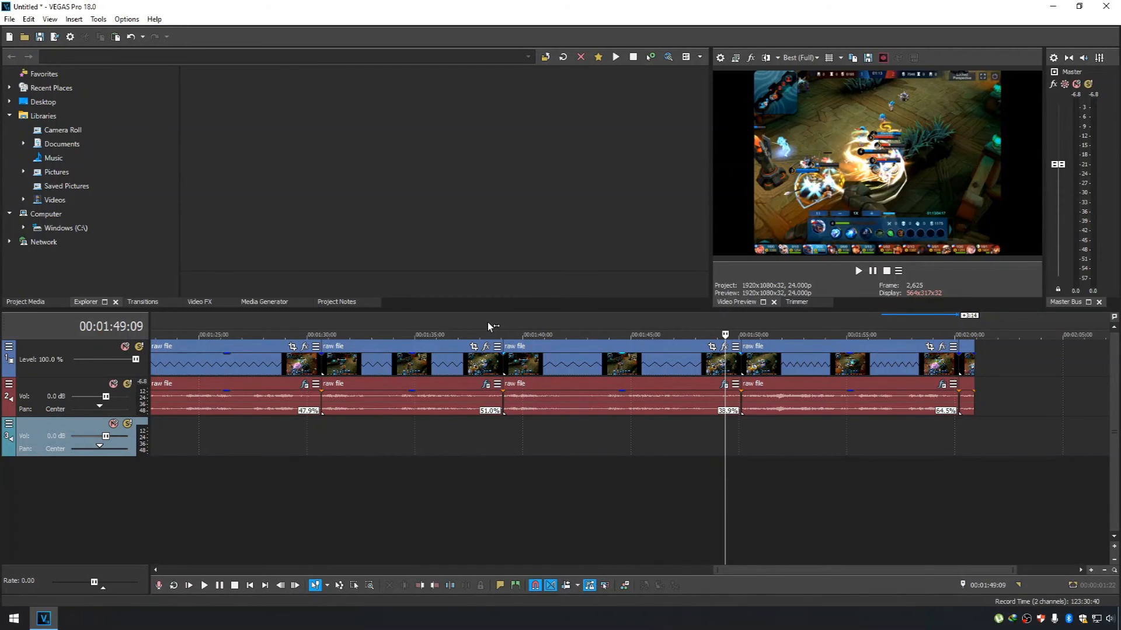
Mark a time range from 00:01:36:20 to 00:01:40:16 across the cut between the 51.0% and 38.9% clips.
left_click_drag(485, 320, 695, 321)
left_click(471, 324)
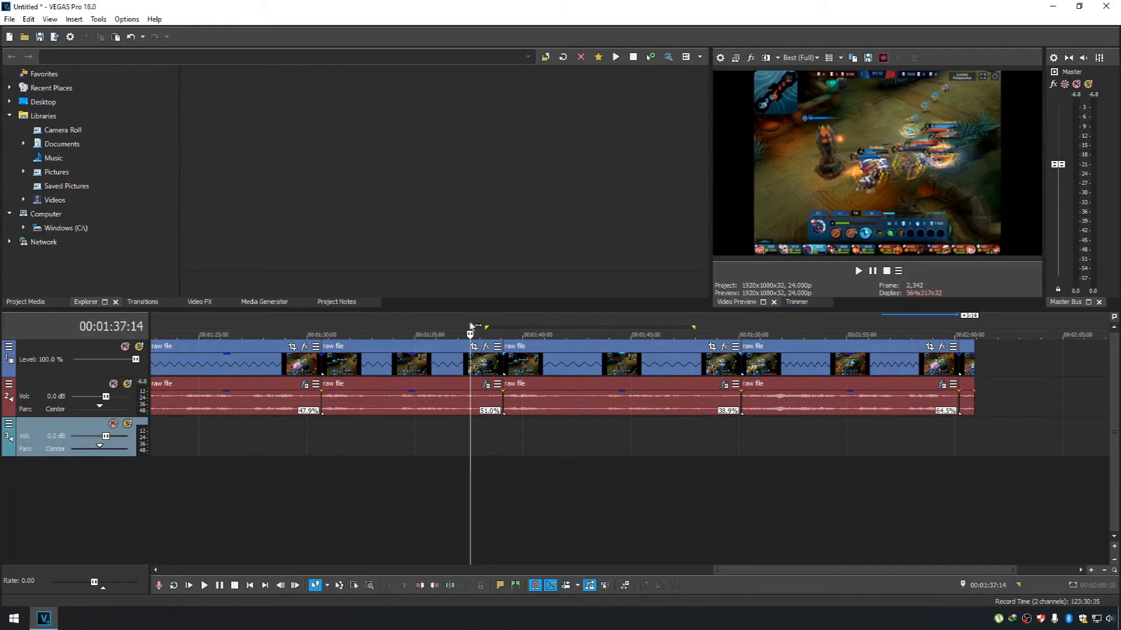
left_click(450, 321)
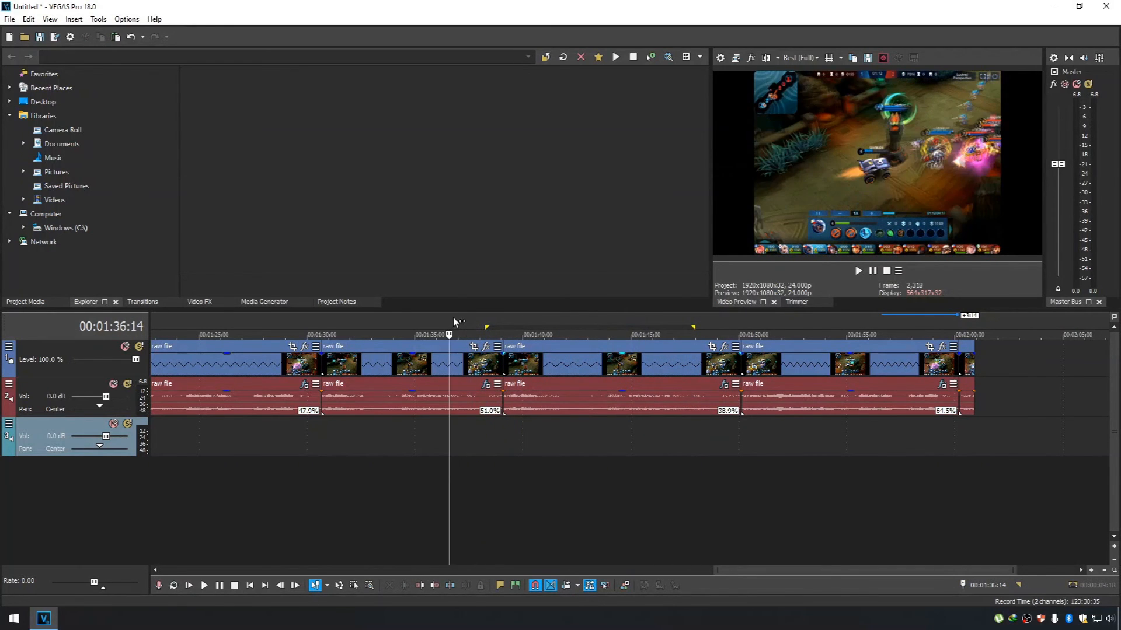
left_click(453, 320)
left_click_drag(456, 320, 536, 323)
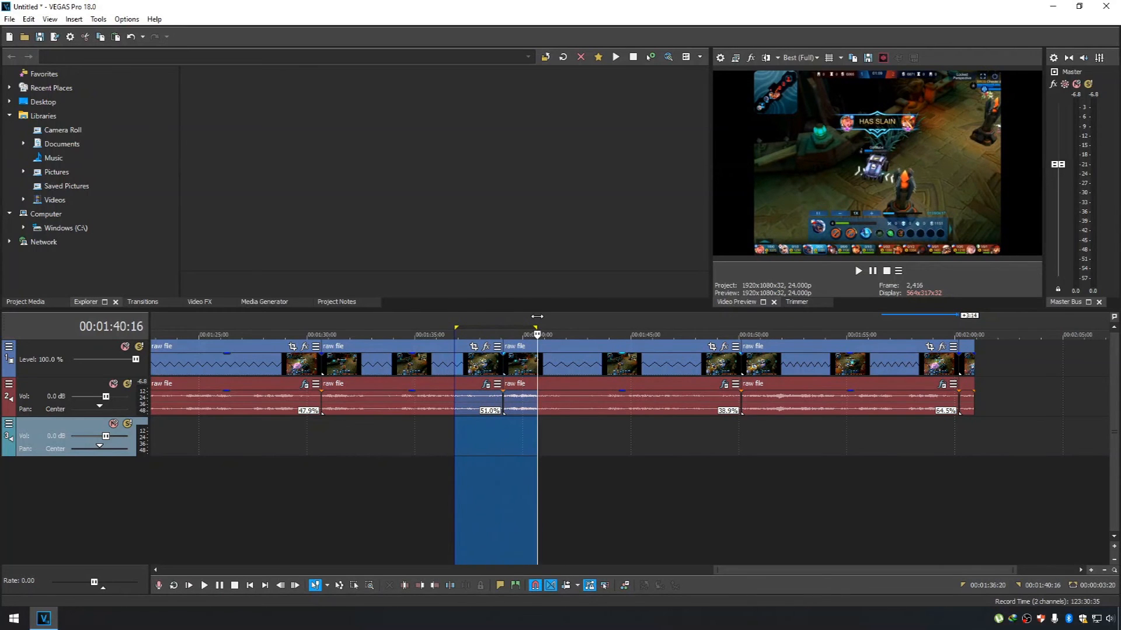
left_click(458, 322)
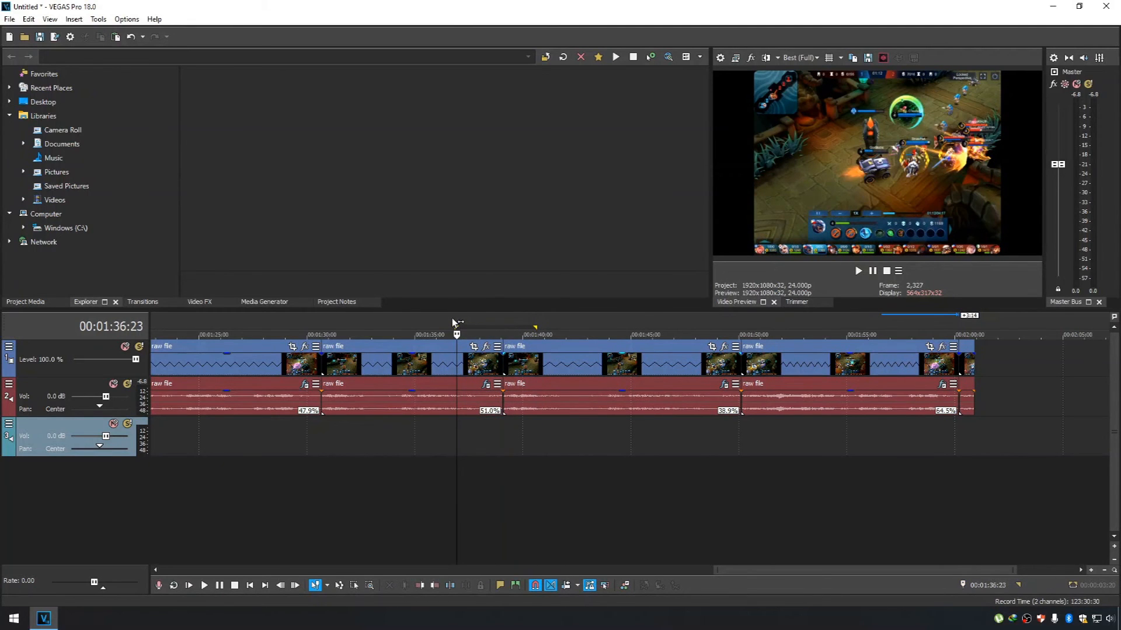